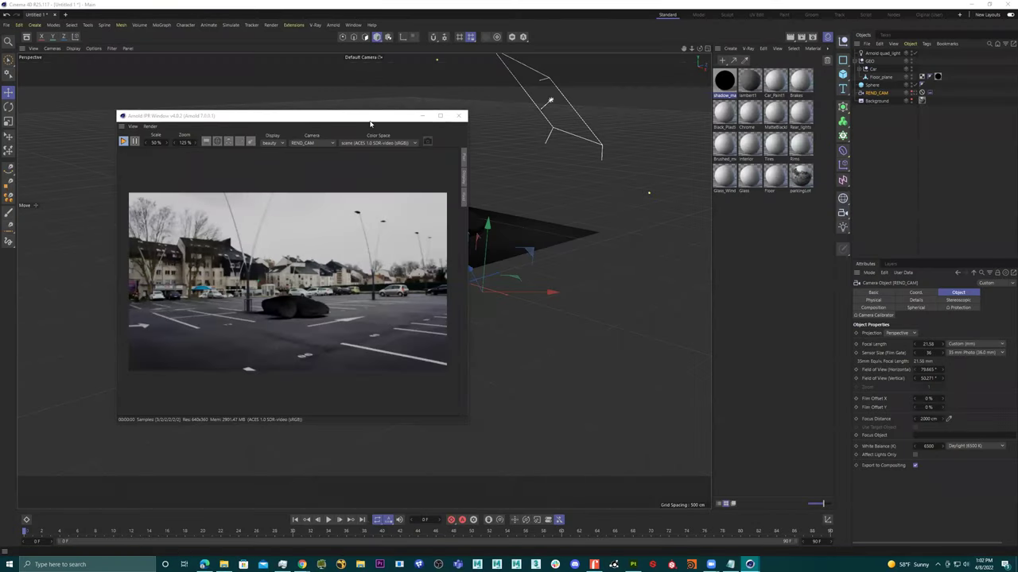
# Inspect the car up close in the Arnold IPR render, close the preview and look at the whole scene
pyautogui.moveTo(370, 124); pyautogui.dragTo(364, 120)
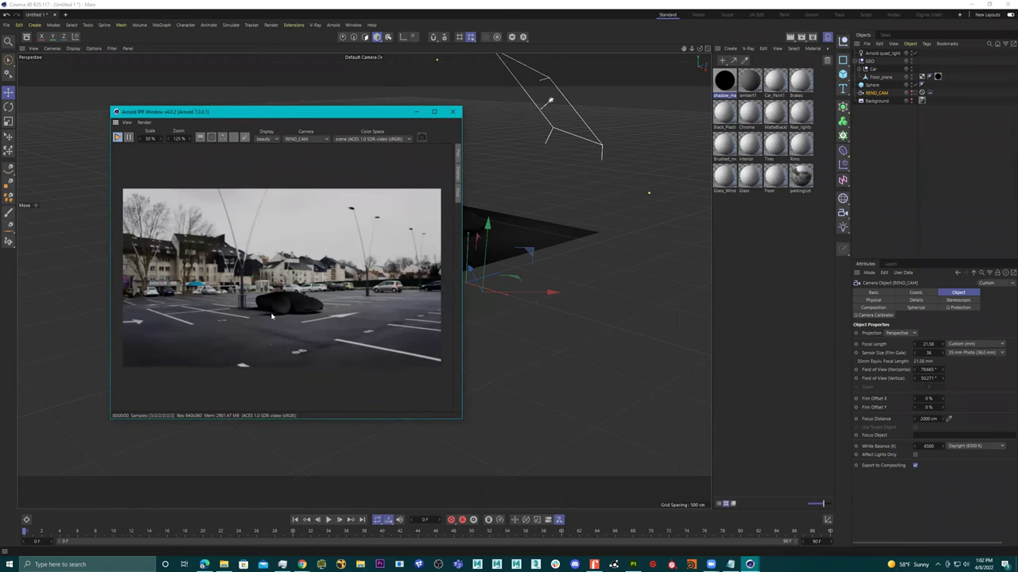
pyautogui.scroll(2, 295, 318)
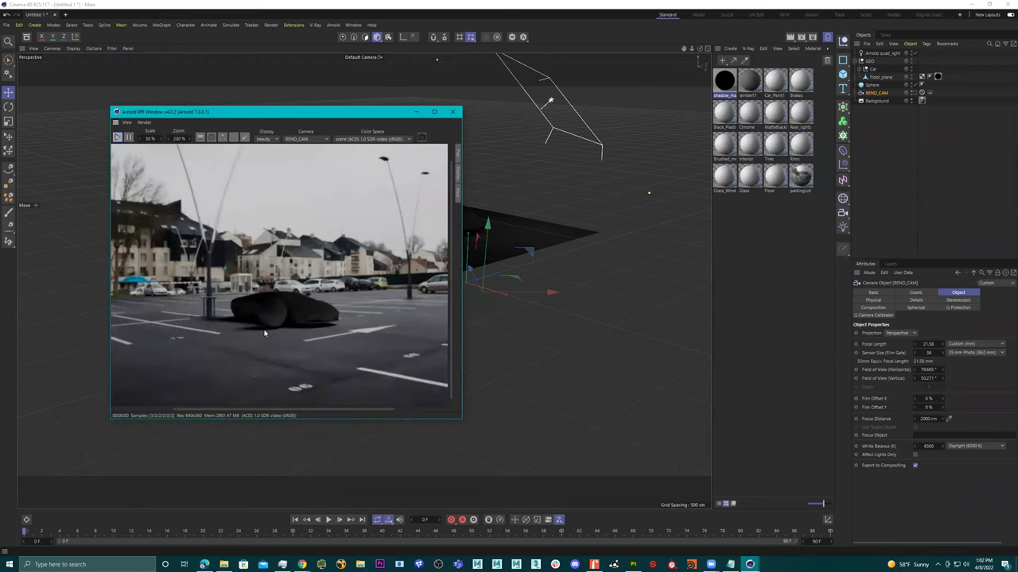
pyautogui.click(452, 112)
pyautogui.keyDown('alt'); pyautogui.moveTo(573, 169); pyautogui.dragTo(533, 212); pyautogui.keyUp('alt')
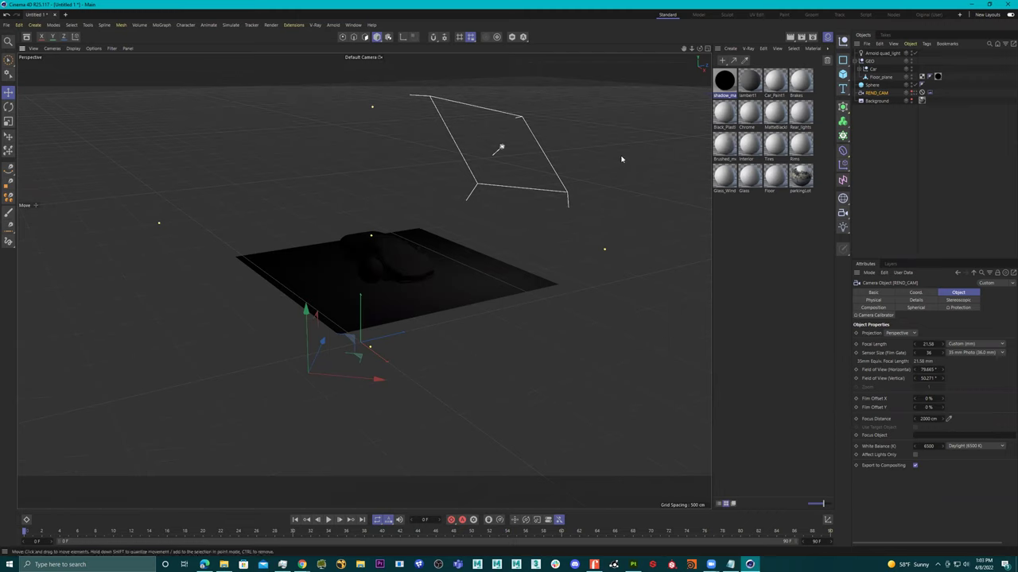
# Examine the settings of the existing Car_Paint1 material and close its editor
pyautogui.click(783, 85)
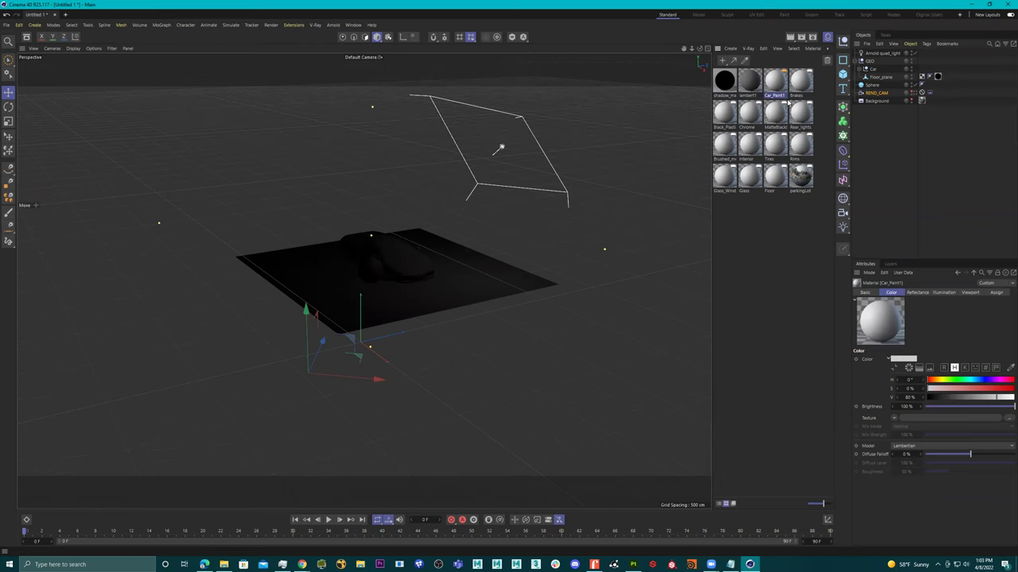
pyautogui.doubleClick(770, 82)
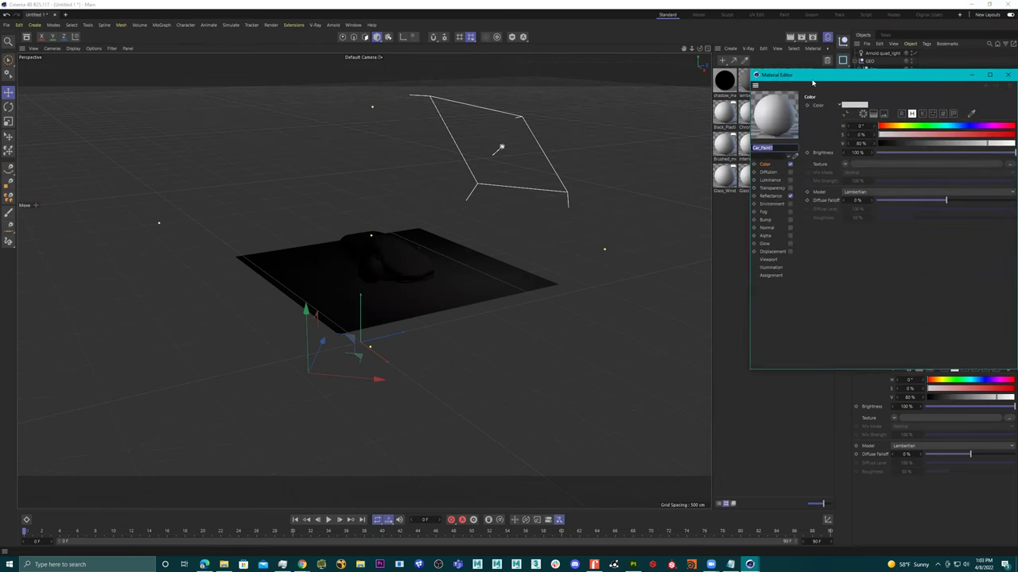
pyautogui.moveTo(810, 80); pyautogui.dragTo(644, 164)
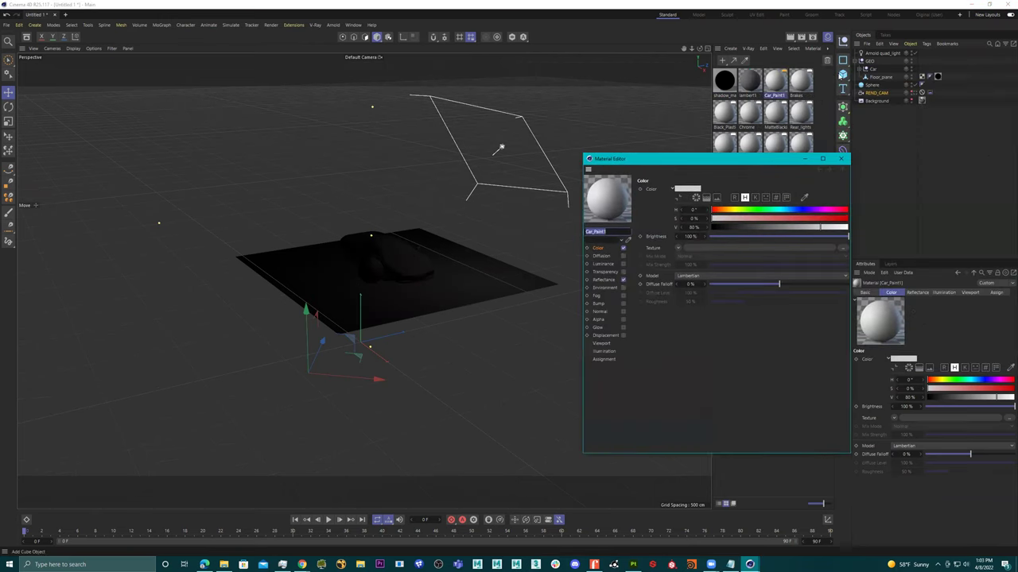
pyautogui.click(842, 159)
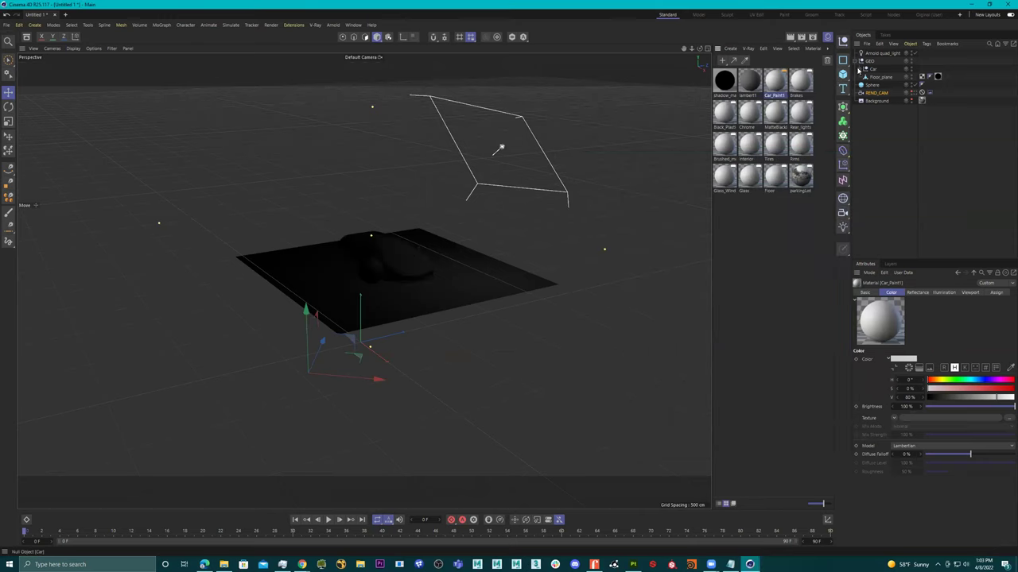
# Expand the Car group and remove the Car_Paint1 material from the Car1Body object
pyautogui.click(860, 70)
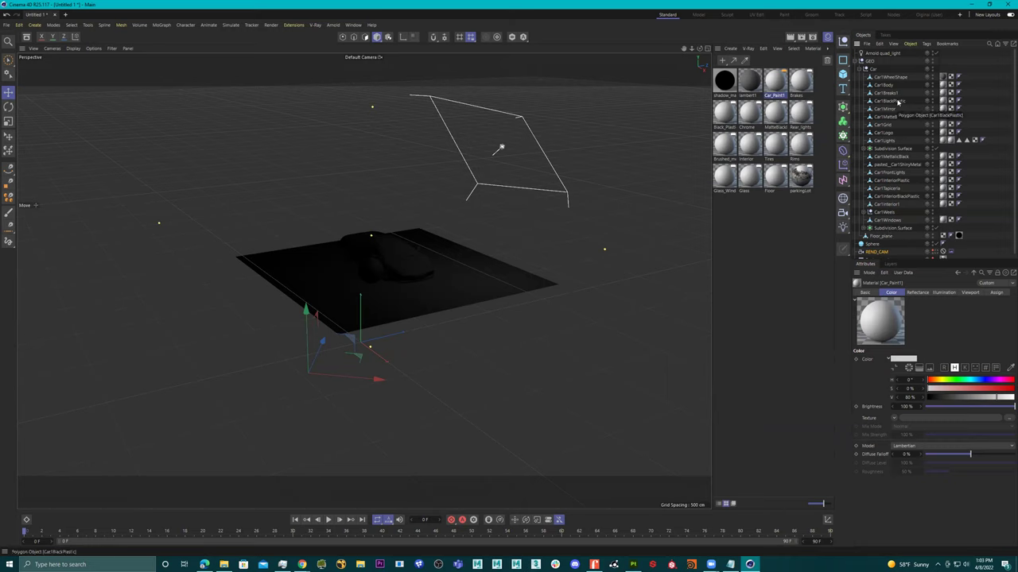
pyautogui.click(942, 85)
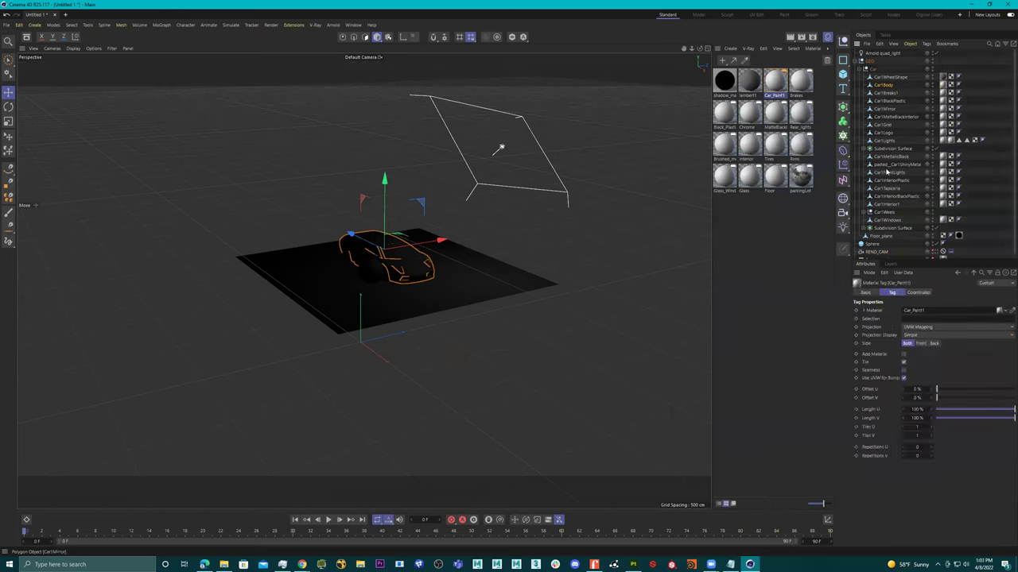
pyautogui.doubleClick(942, 85)
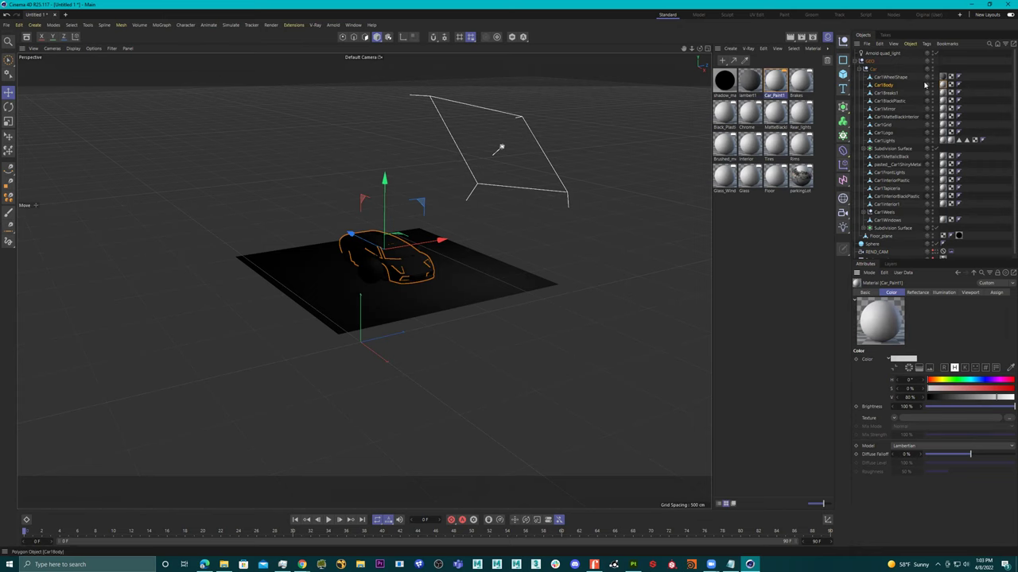
# Create an Arnold standard_surface material and rename it Car Paint
pyautogui.click(730, 49)
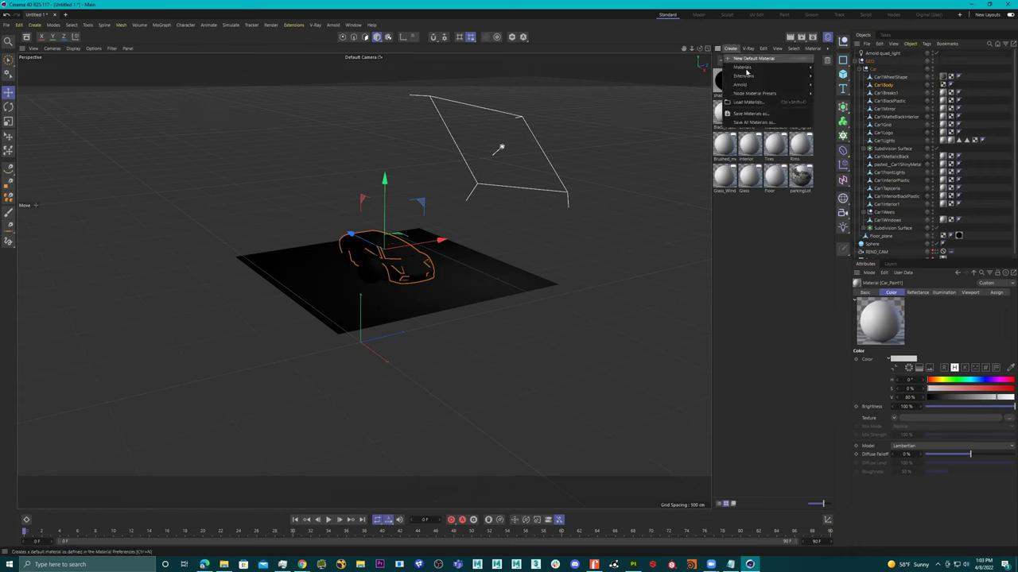
pyautogui.moveTo(761, 69)
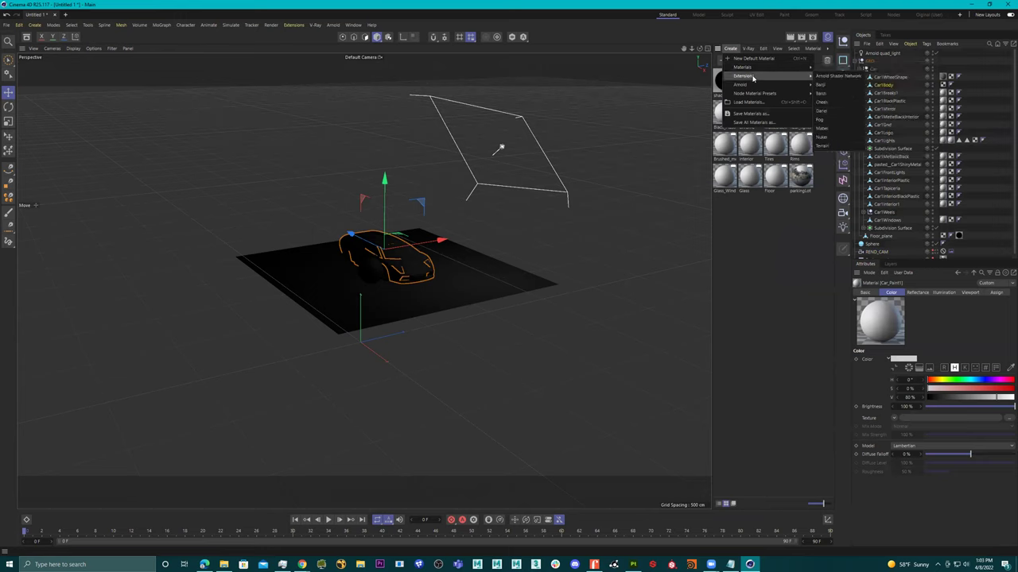
pyautogui.moveTo(830, 94)
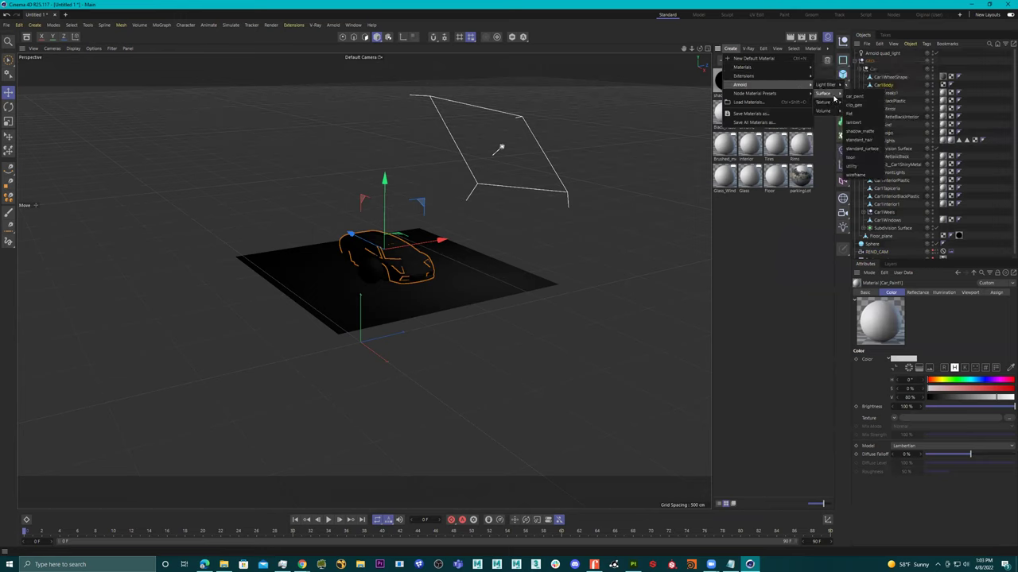
pyautogui.click(873, 151)
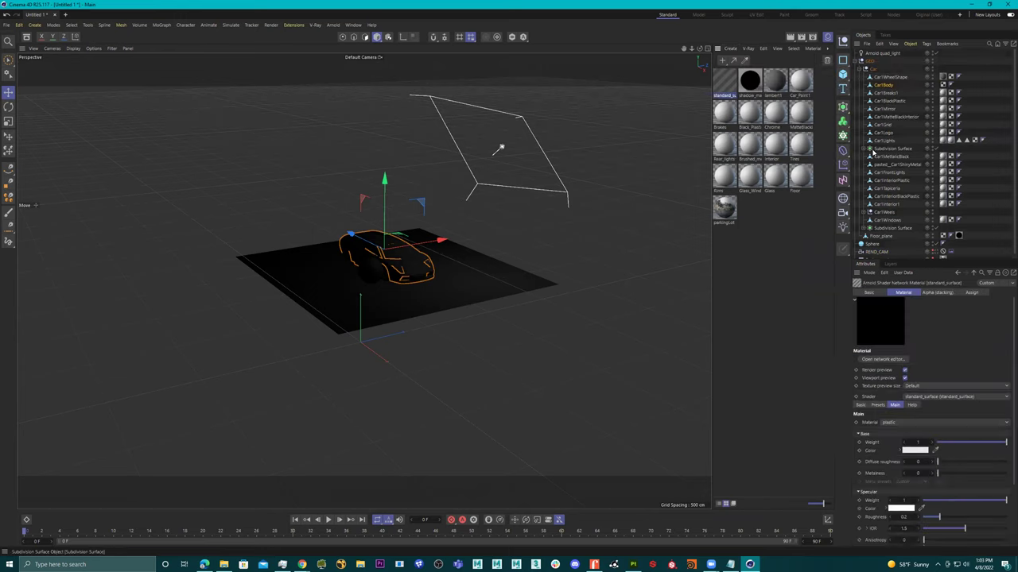
pyautogui.doubleClick(725, 87)
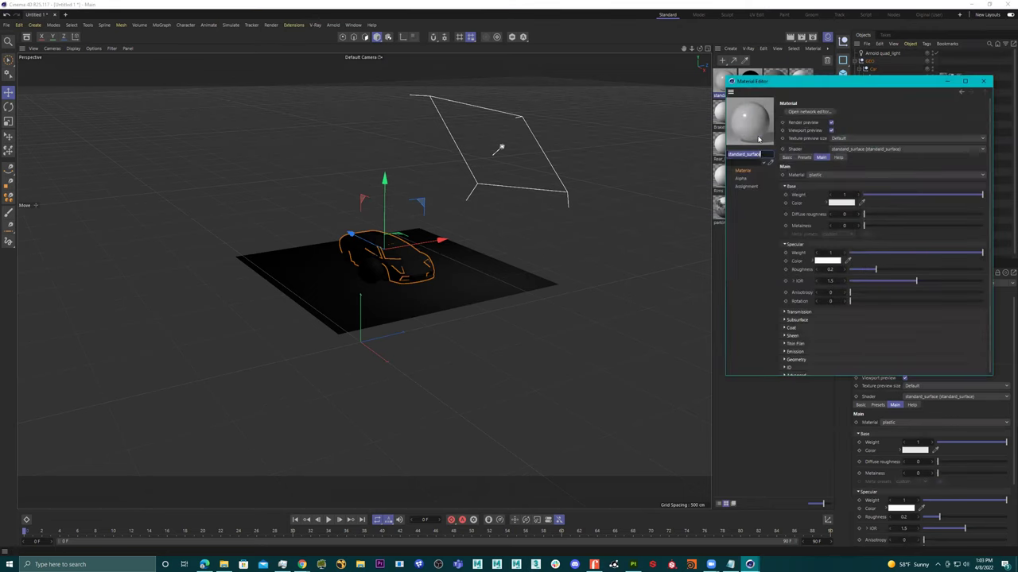
pyautogui.write('Car Paint')
pyautogui.press('Return')
# Keep the Car Paint material type as plastic and set its specular roughness to 0.13
pyautogui.click(881, 176)
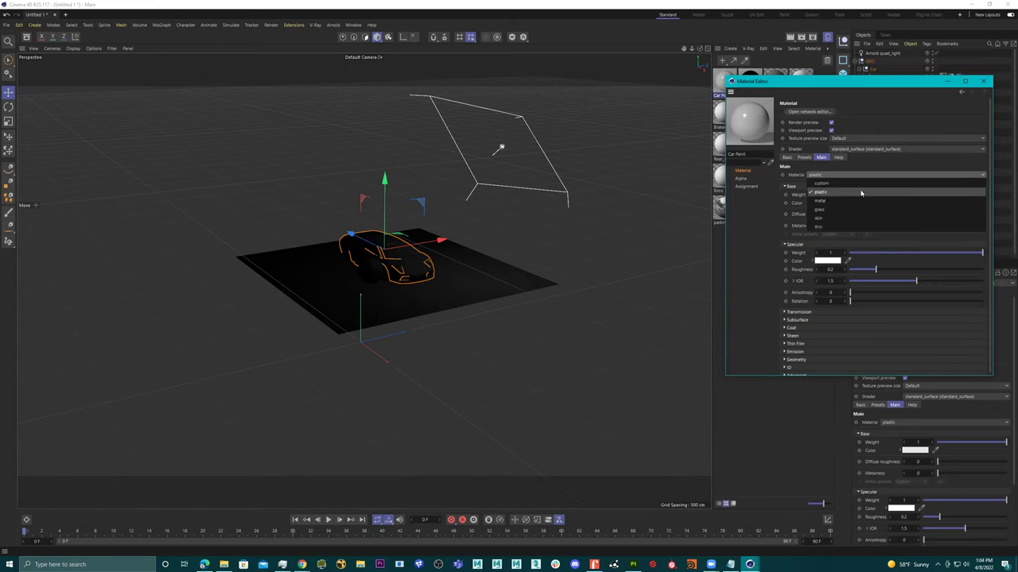
pyautogui.click(861, 191)
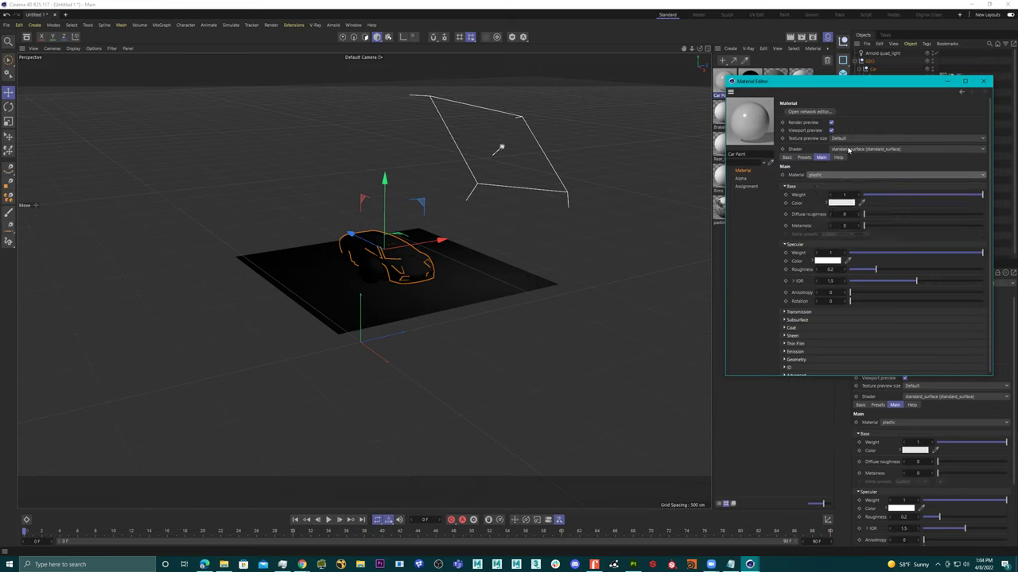
pyautogui.click(865, 138)
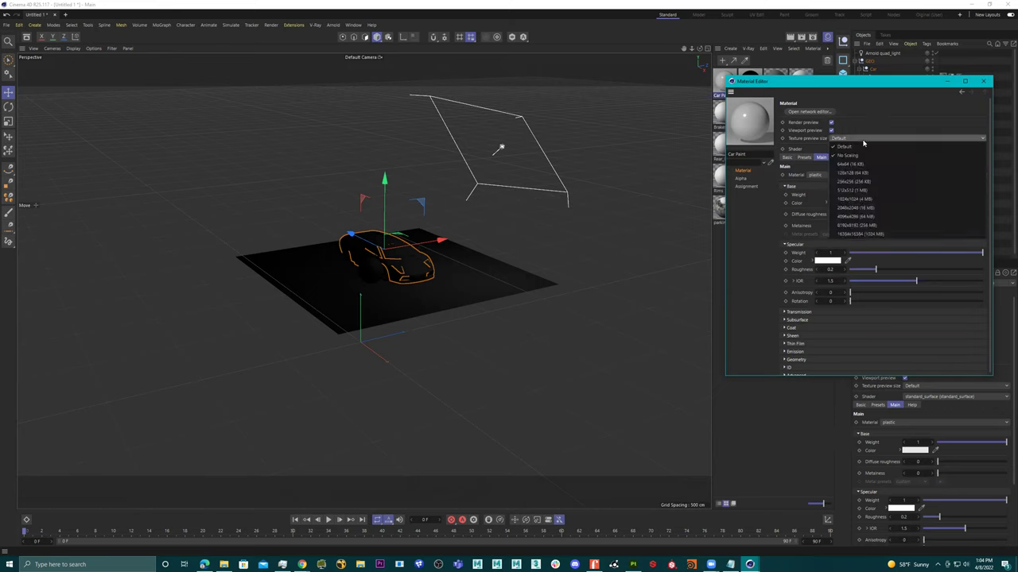
pyautogui.click(875, 128)
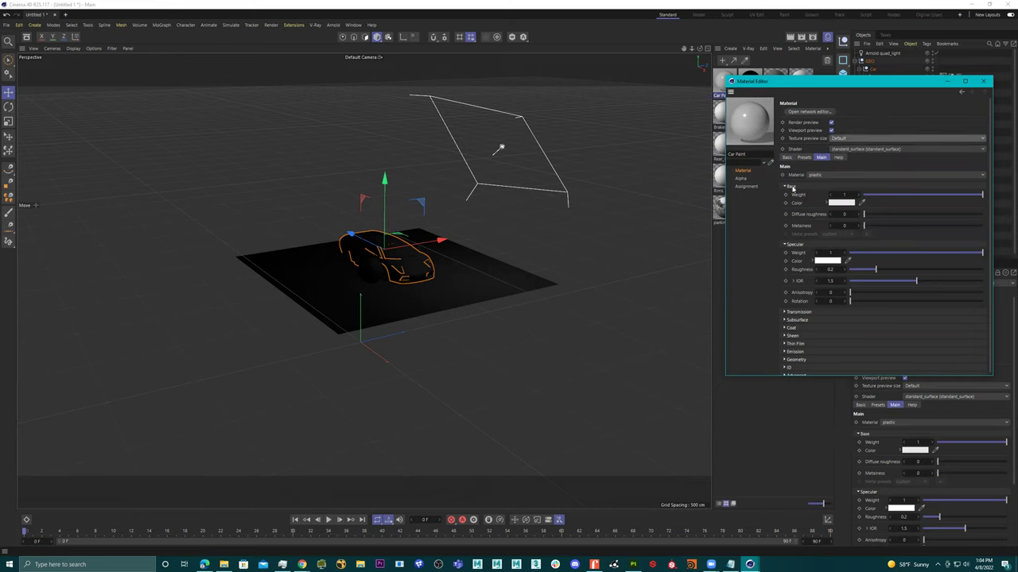
pyautogui.click(822, 176)
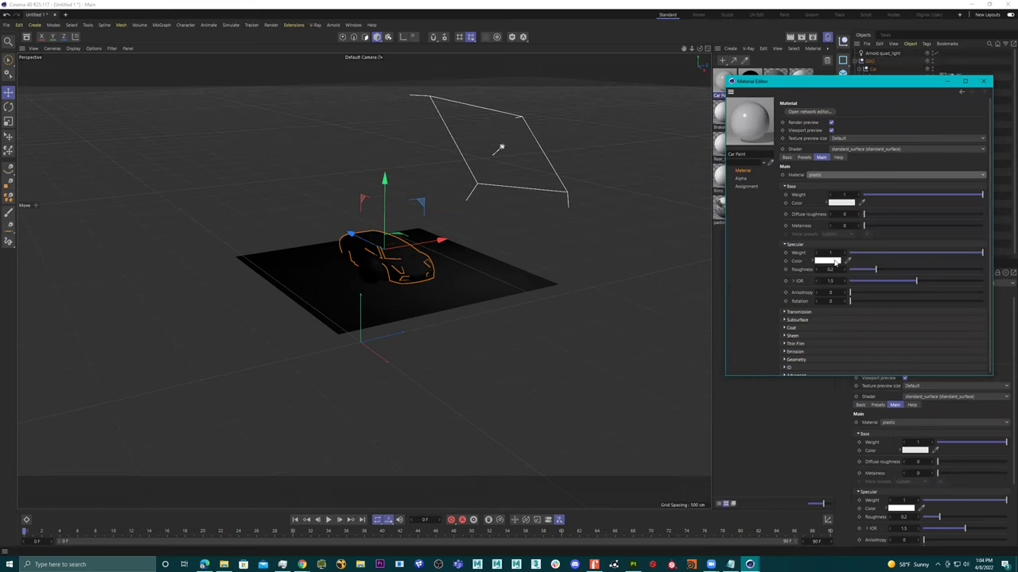
pyautogui.click(867, 271)
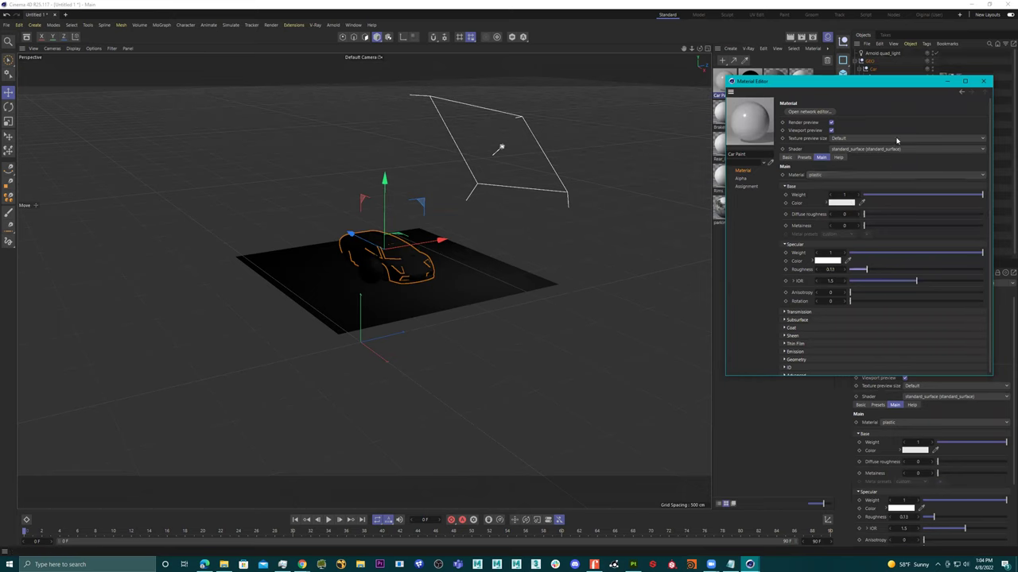
pyautogui.click(984, 80)
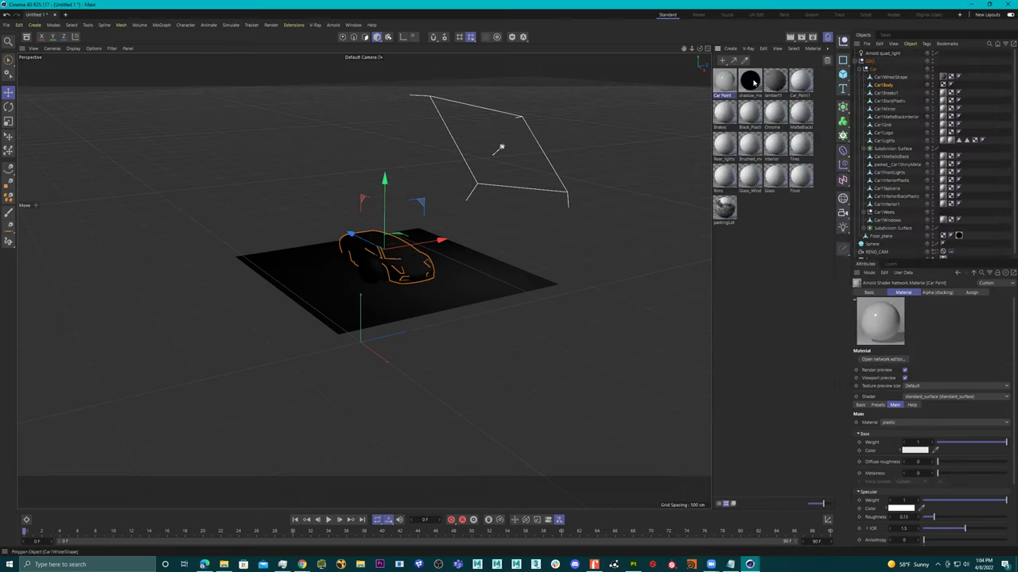
# Set the Car Paint base color to pure red (RGB 255, 0, 0) and assign the material to Car1Body
pyautogui.doubleClick(725, 81)
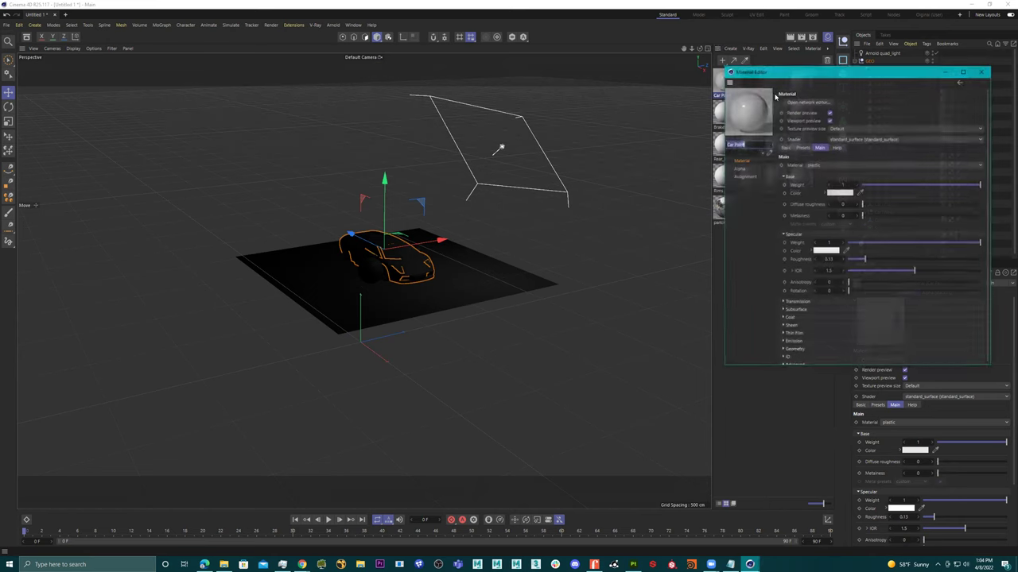
pyautogui.click(838, 194)
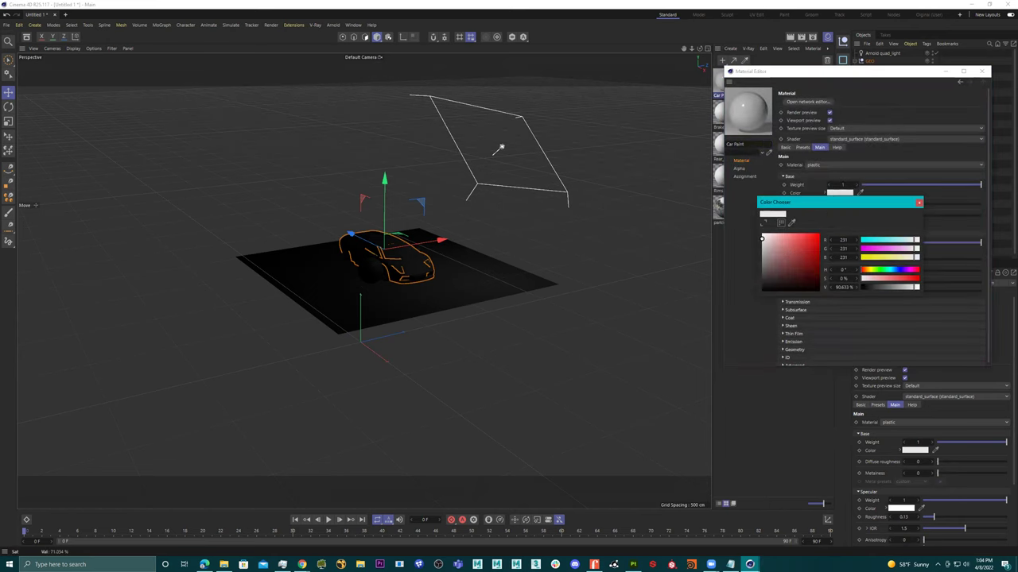
pyautogui.click(811, 244)
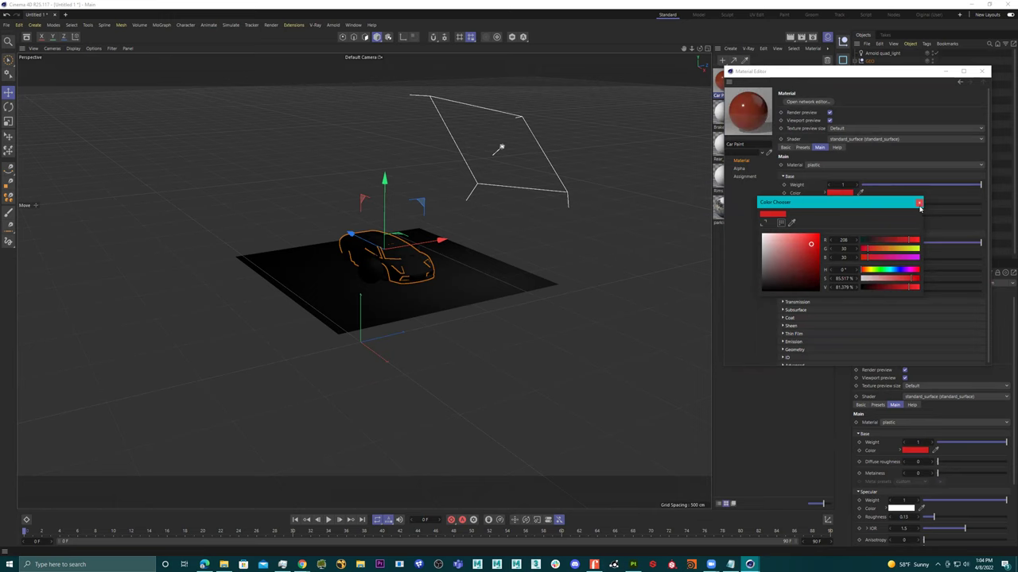
pyautogui.moveTo(817, 244); pyautogui.dragTo(820, 235)
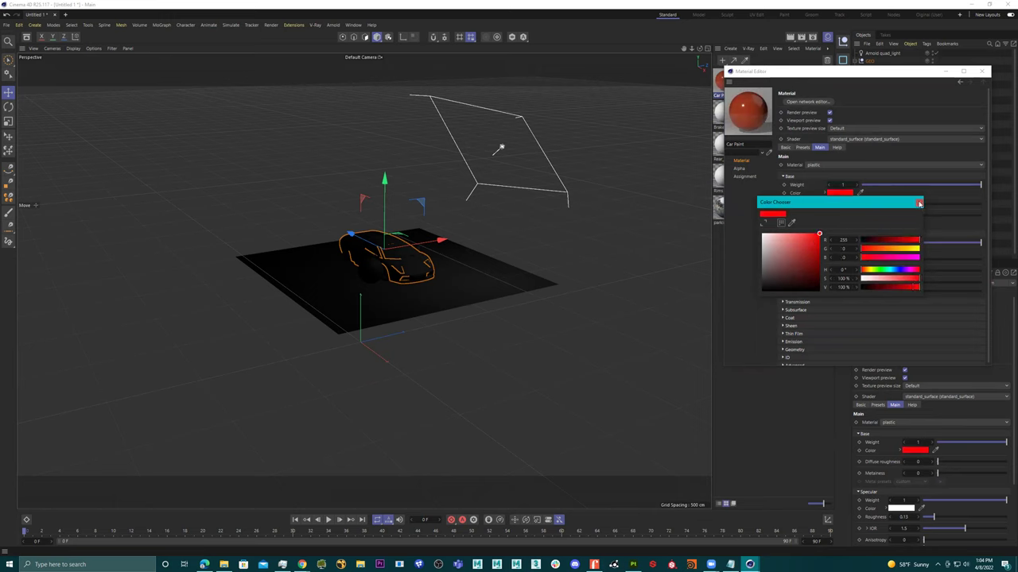
pyautogui.click(919, 202)
pyautogui.click(981, 70)
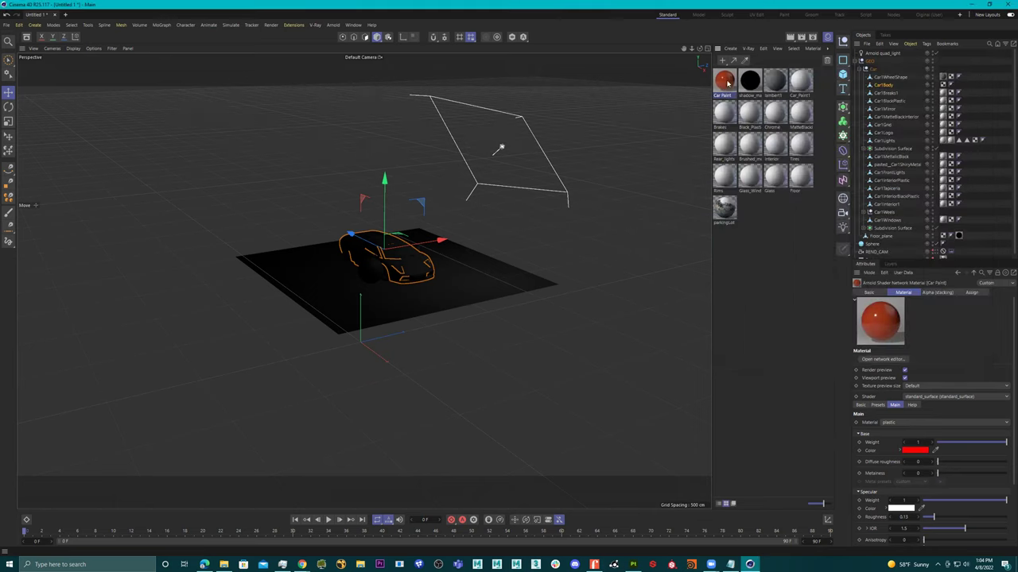
pyautogui.moveTo(879, 106); pyautogui.dragTo(886, 85)
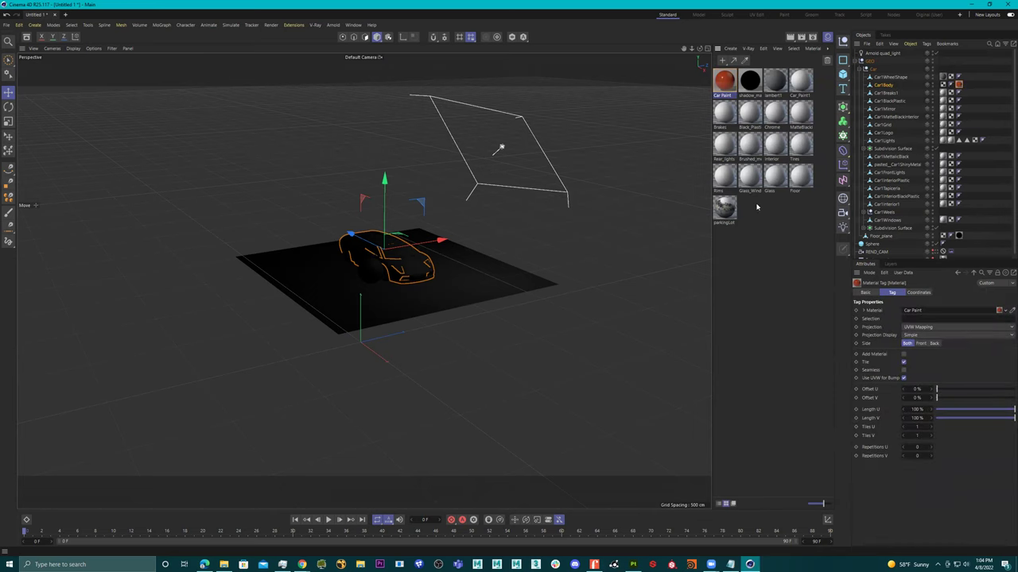
# Preview the scene in the Arnold IPR and set the Arnold quad_light exposure to 15
pyautogui.click(332, 25)
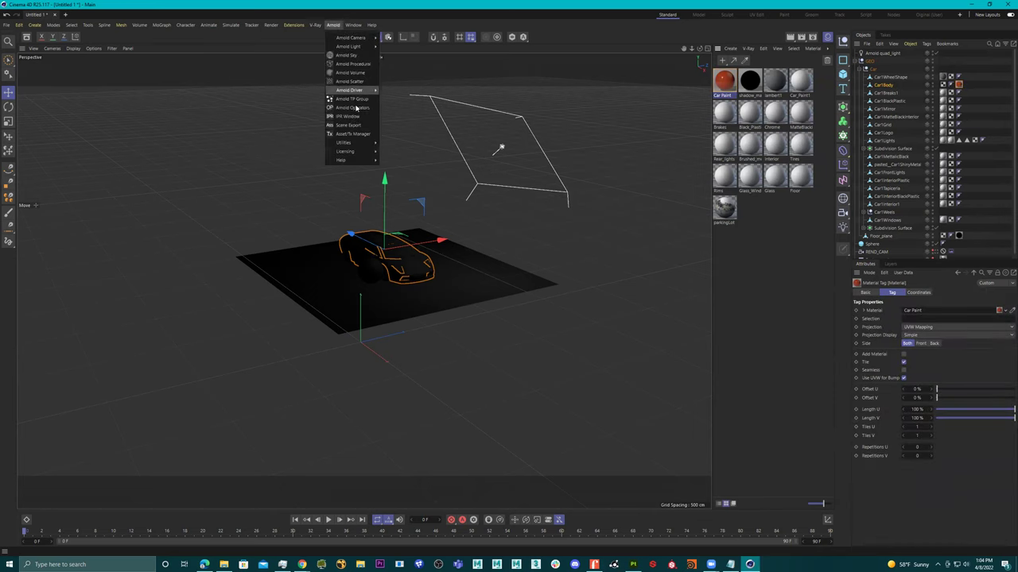
pyautogui.click(349, 117)
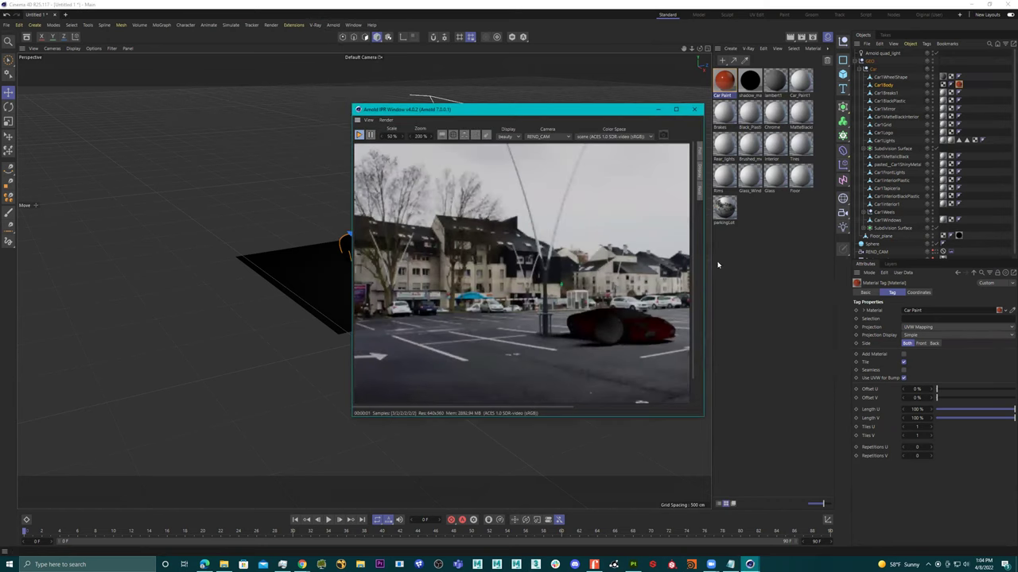
pyautogui.click(882, 53)
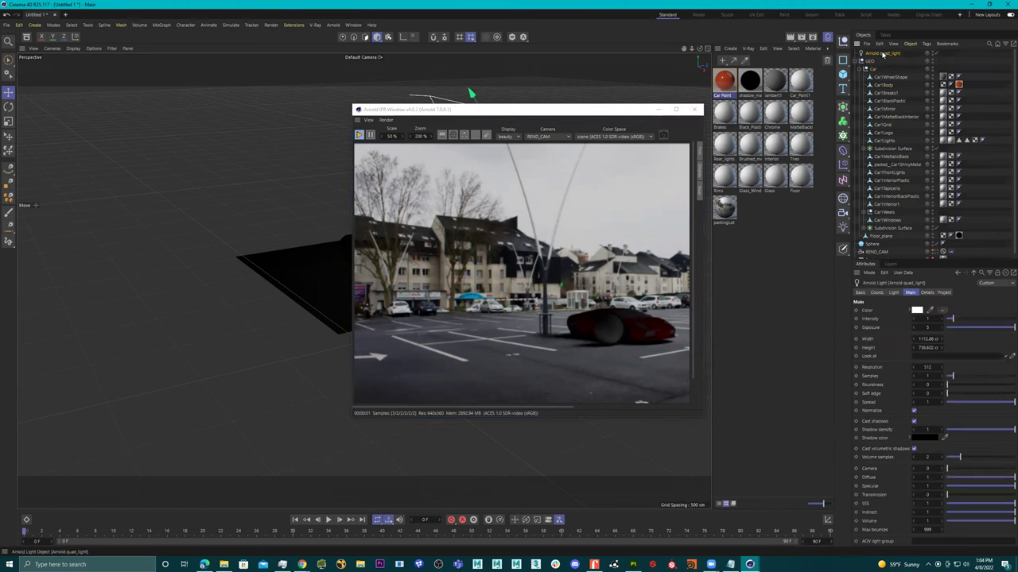
pyautogui.click(929, 328)
pyautogui.press('Return')
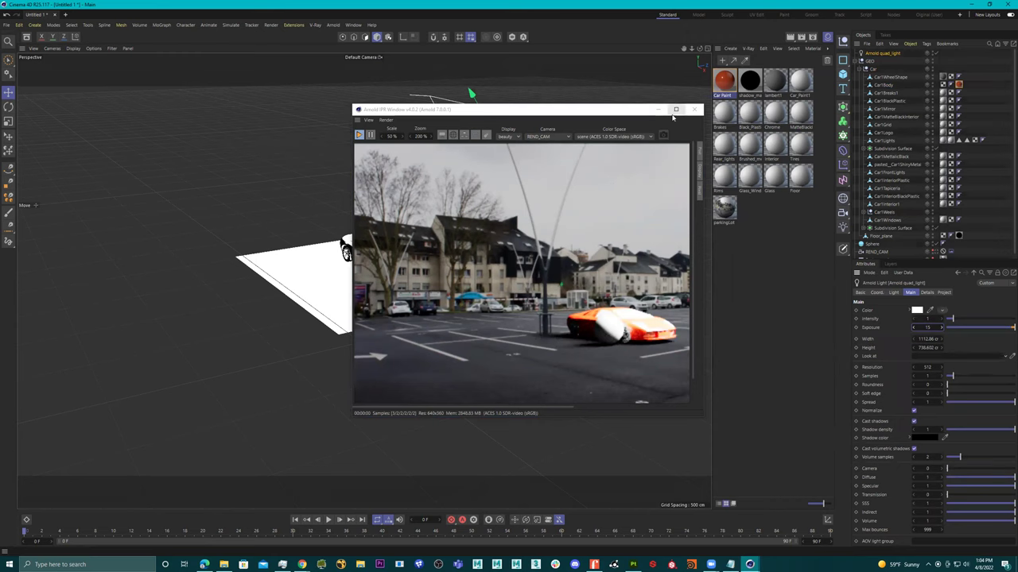
pyautogui.click(694, 109)
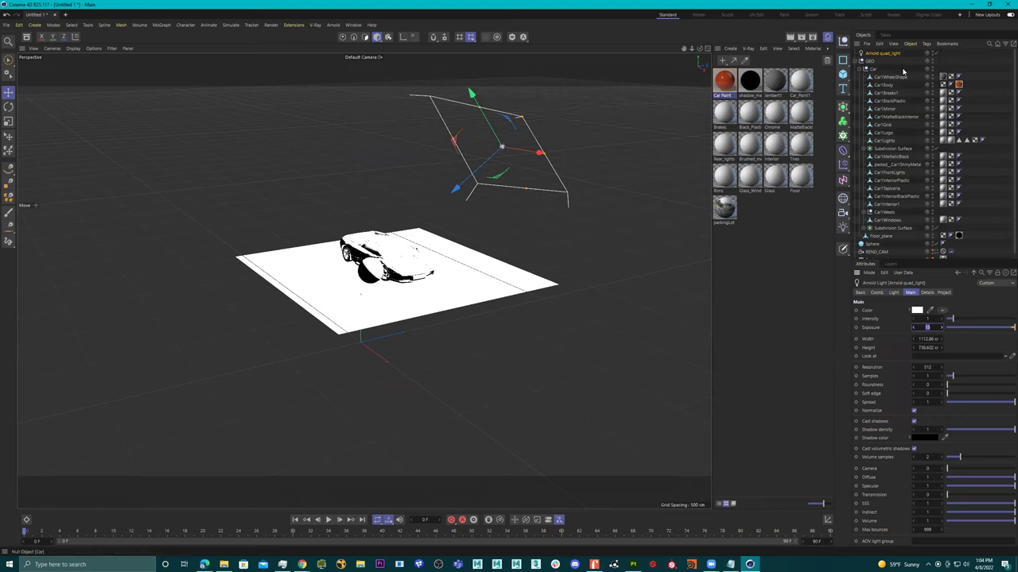
# Collapse the Car group and view the scene through REND_CAM
pyautogui.click(862, 69)
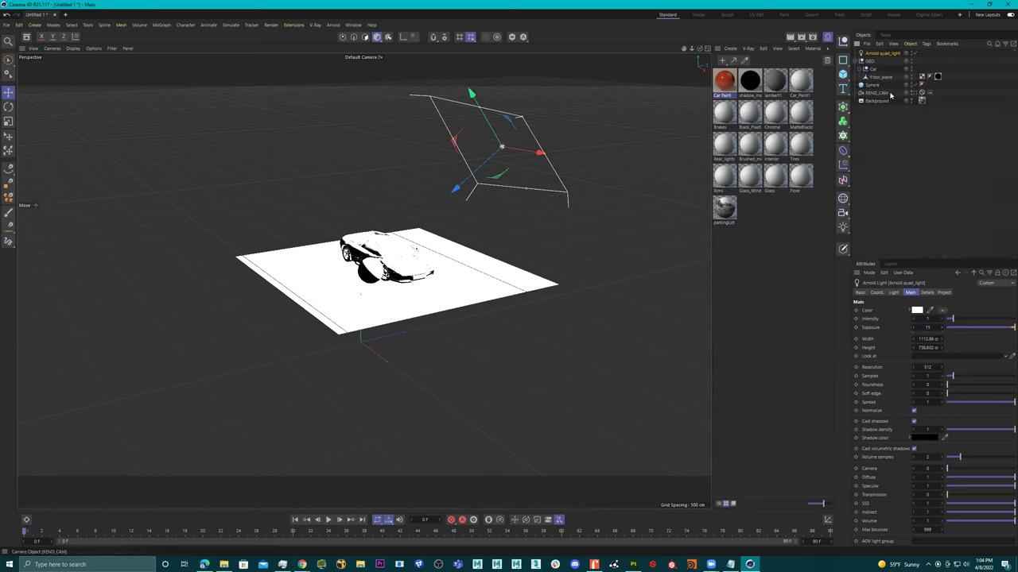
pyautogui.click(921, 93)
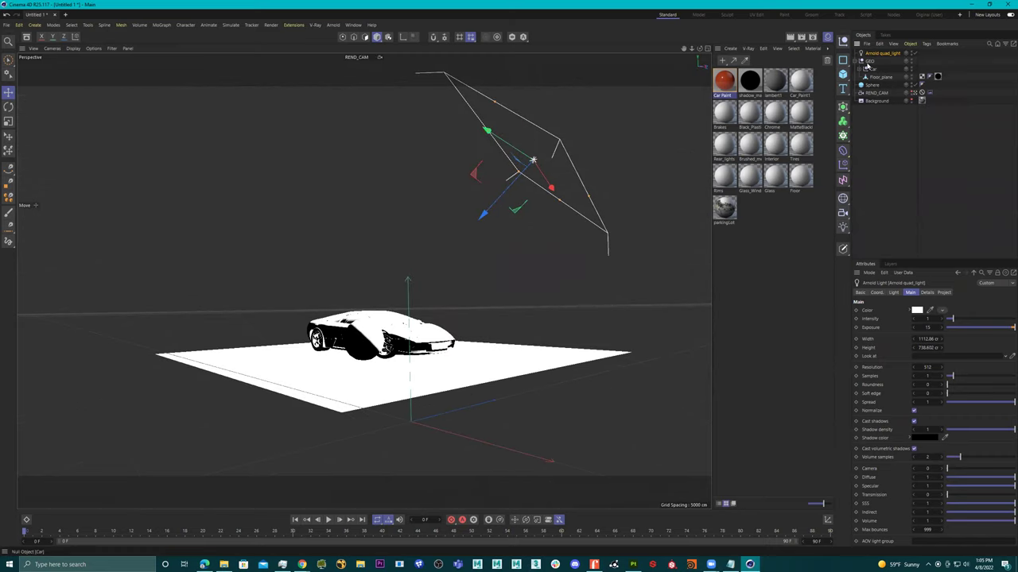
# Show the Background photo in the viewport and move the GEO group closer to the camera, onto the near-left part of the parking lot
pyautogui.click(869, 62)
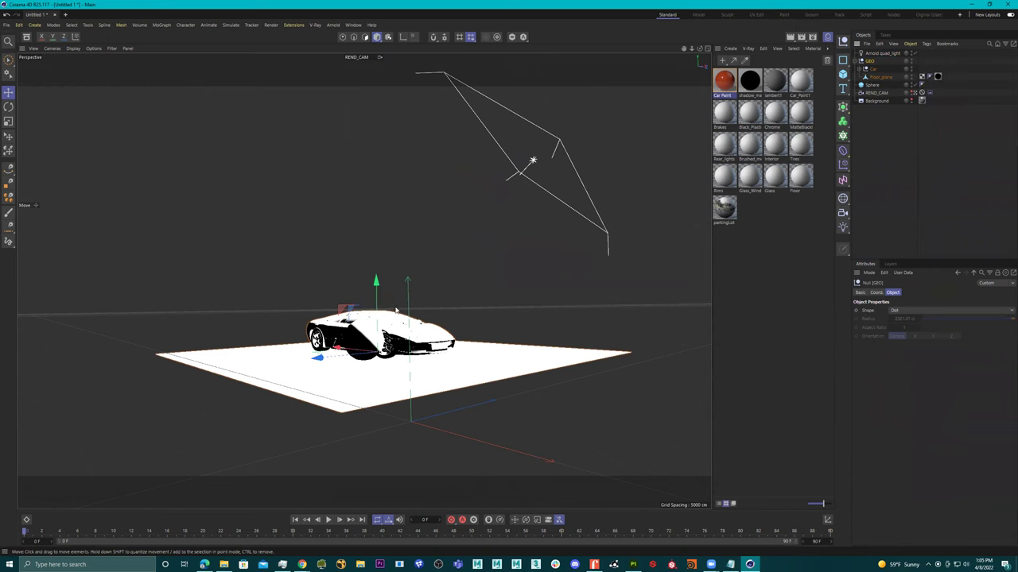
pyautogui.click(912, 101)
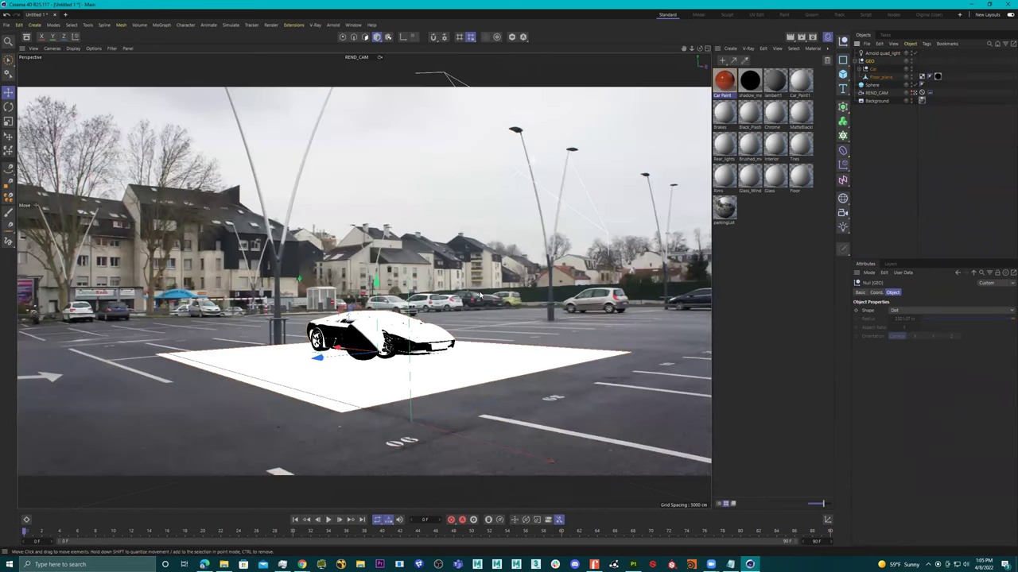
pyautogui.moveTo(331, 361); pyautogui.dragTo(124, 397)
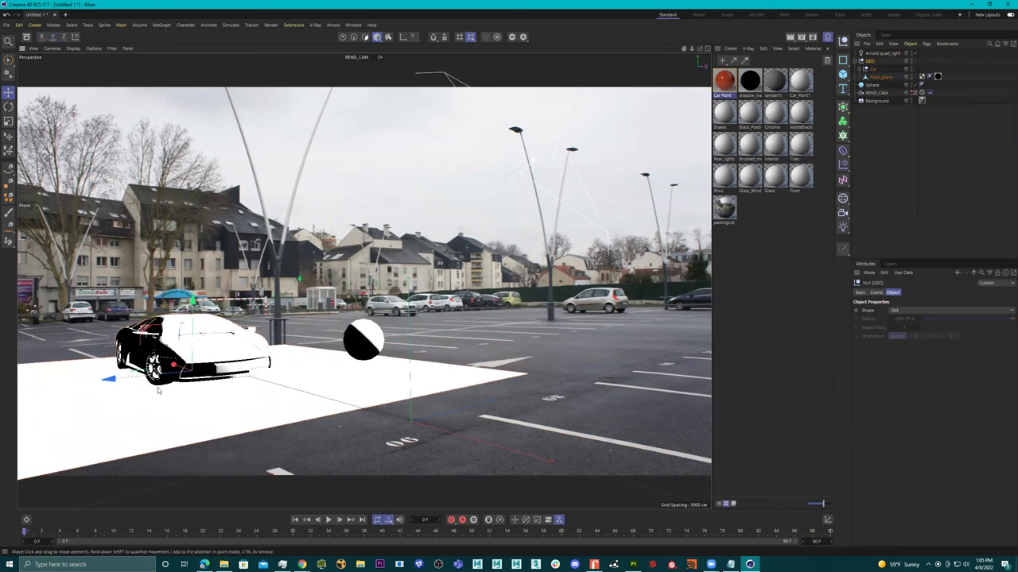
pyautogui.moveTo(172, 365); pyautogui.dragTo(211, 391)
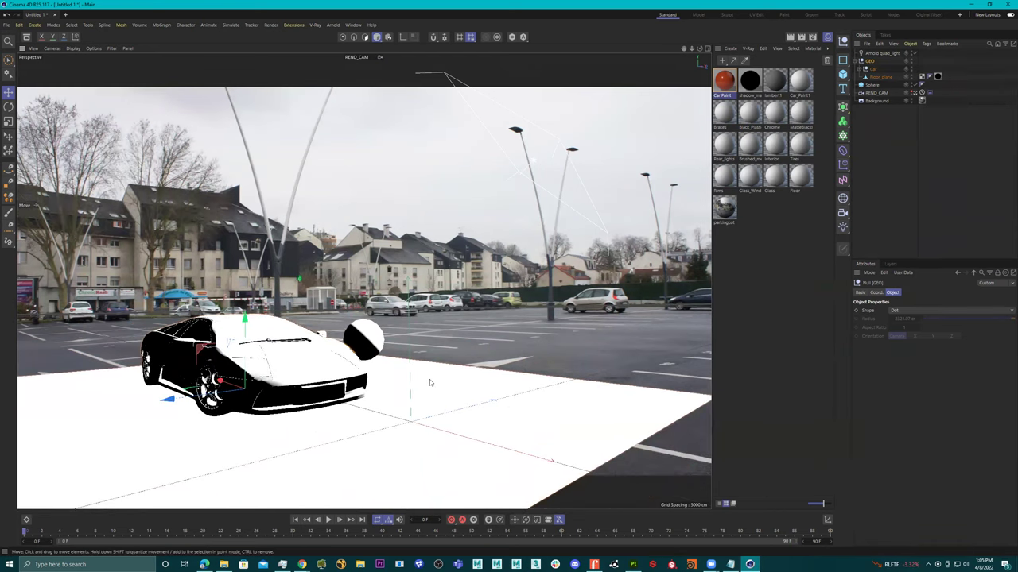
# Start the Arnold IPR preview, select the Arnold quad_light and place the preview window clear of the light in the viewport
pyautogui.click(333, 24)
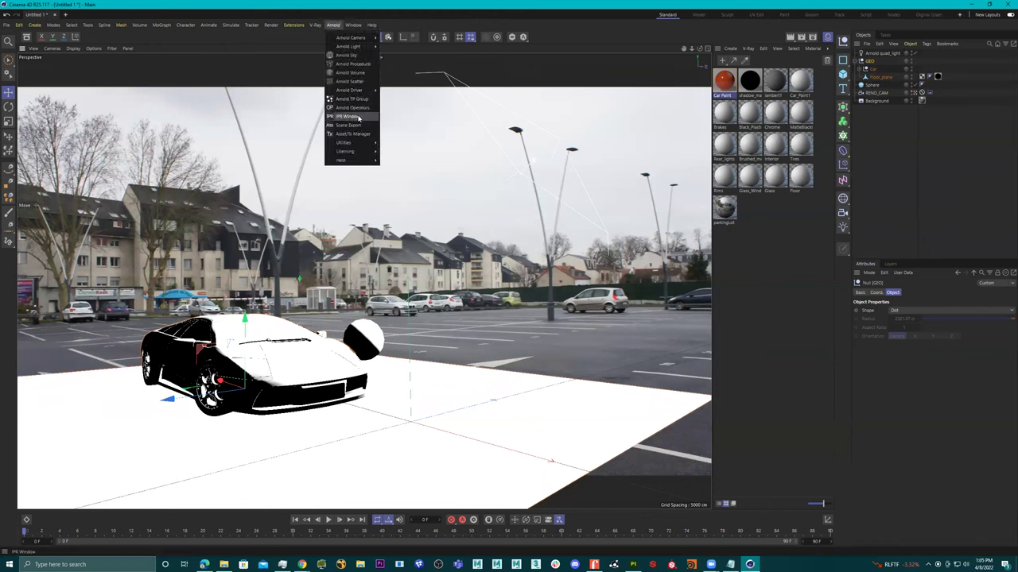
pyautogui.click(359, 117)
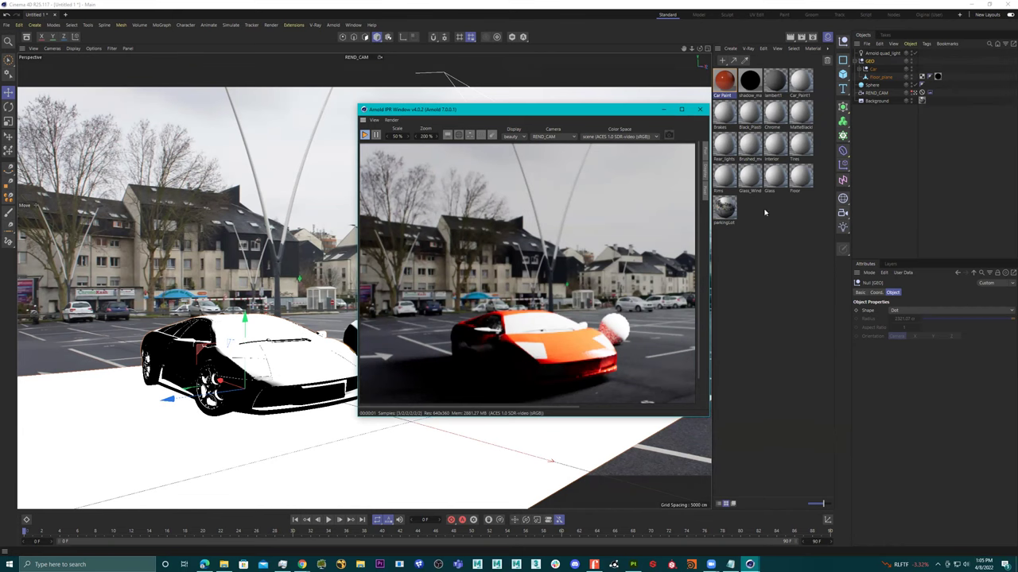
pyautogui.click(884, 53)
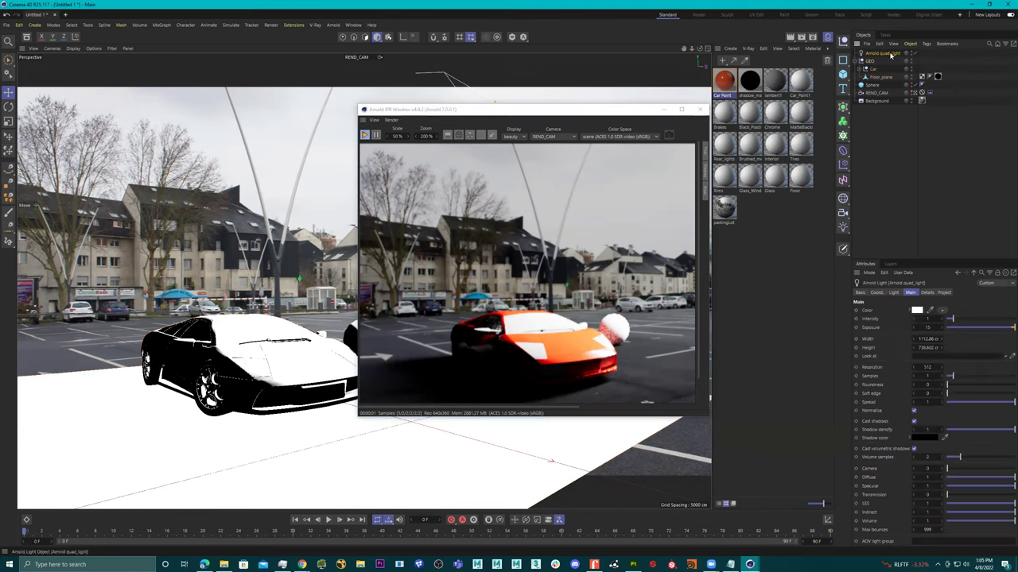
pyautogui.click(577, 113)
pyautogui.moveTo(577, 110); pyautogui.dragTo(864, 54)
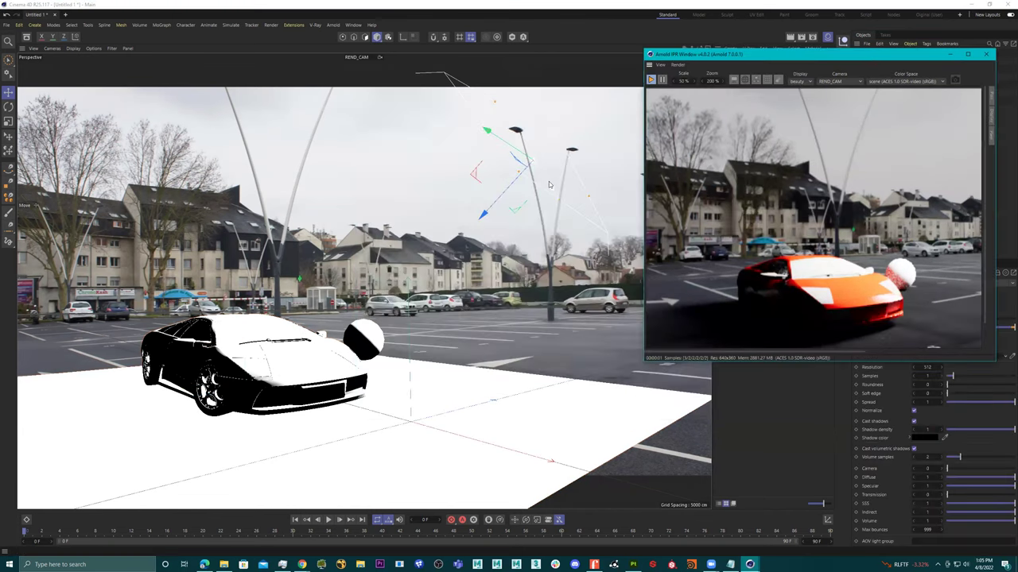
# Rotate the Arnold quad_light to change the angle at which it lights the car
pyautogui.click(549, 184)
pyautogui.press('r')
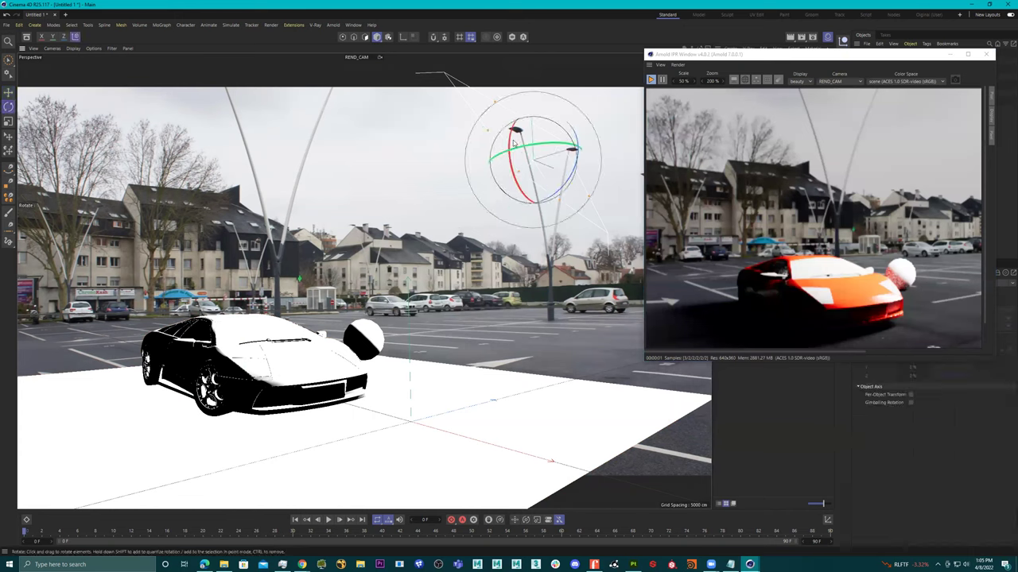
pyautogui.moveTo(514, 142); pyautogui.dragTo(521, 147)
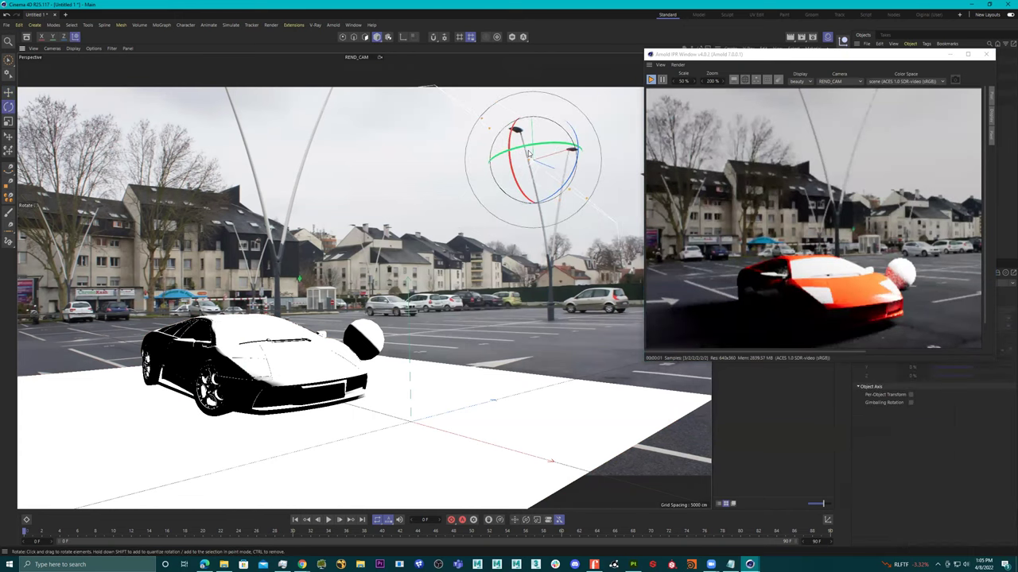
pyautogui.press('l')
pyautogui.press('l')
pyautogui.press('l')
pyautogui.press('l')
pyautogui.moveTo(553, 156); pyautogui.dragTo(514, 158)
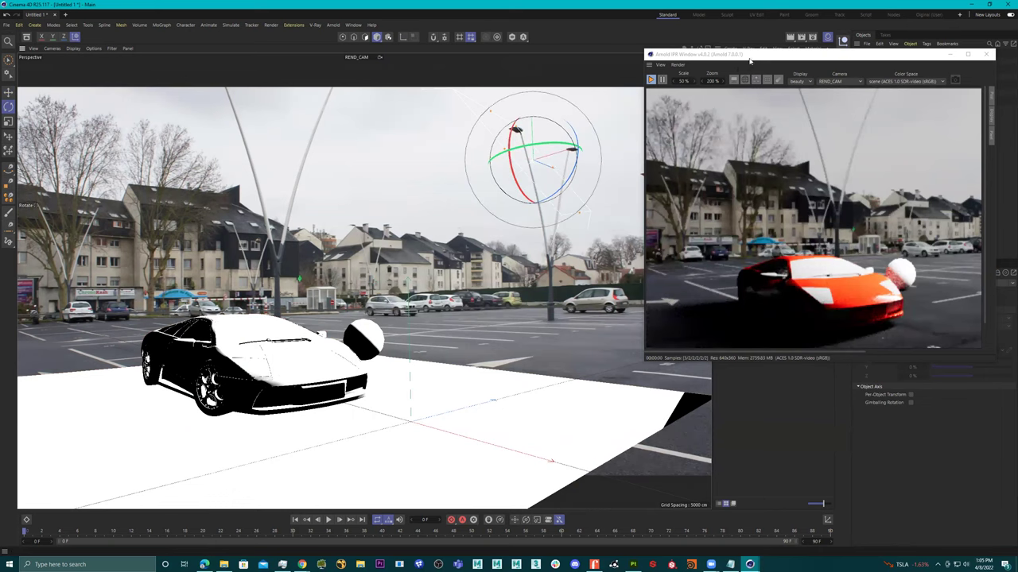
# Set the Arnold quad_light exposure to 10, checking it in the IPR preview, and close the preview
pyautogui.moveTo(749, 60); pyautogui.dragTo(265, 105)
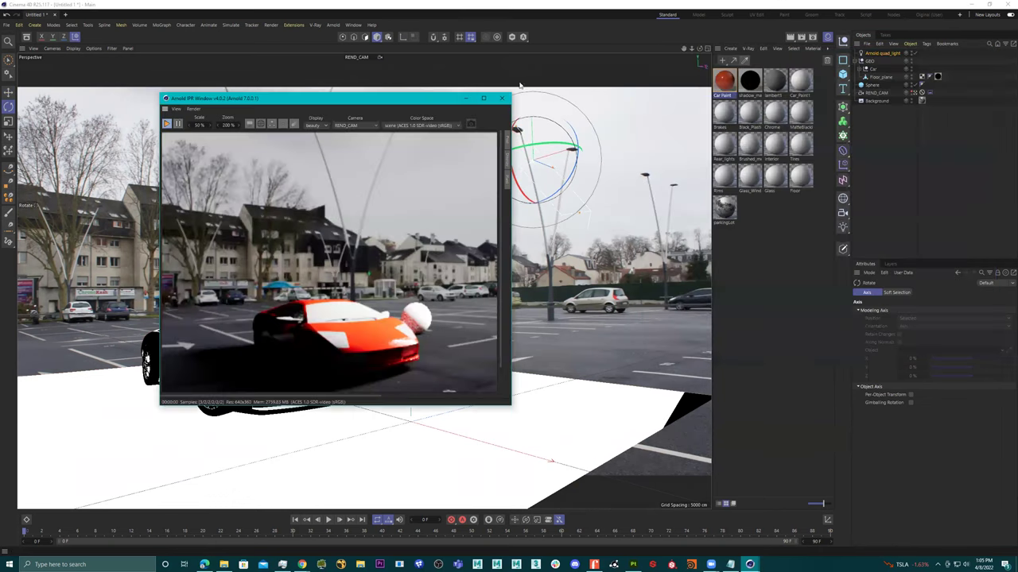
pyautogui.click(895, 55)
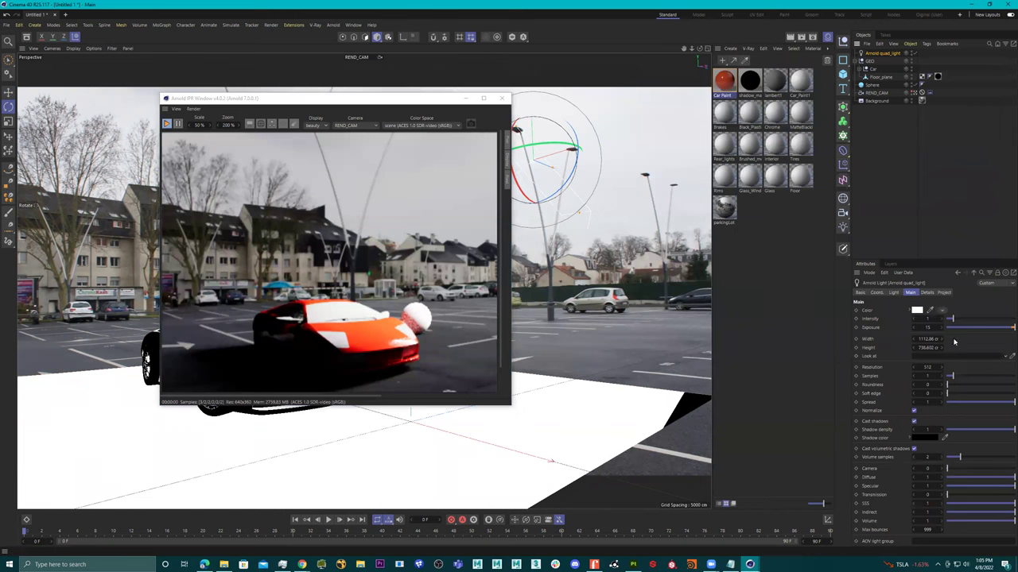
pyautogui.moveTo(930, 328); pyautogui.dragTo(885, 327)
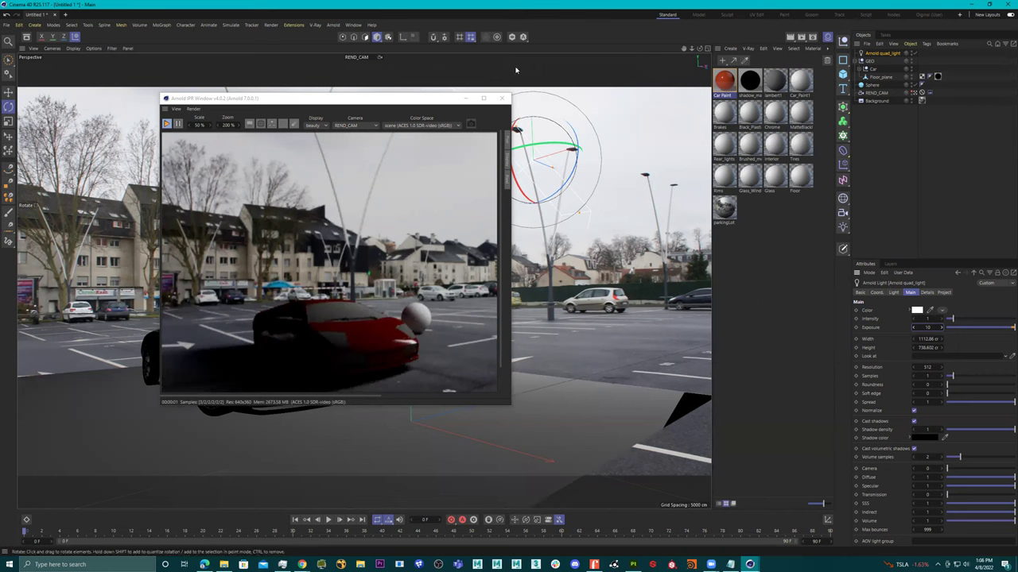
pyautogui.click(502, 99)
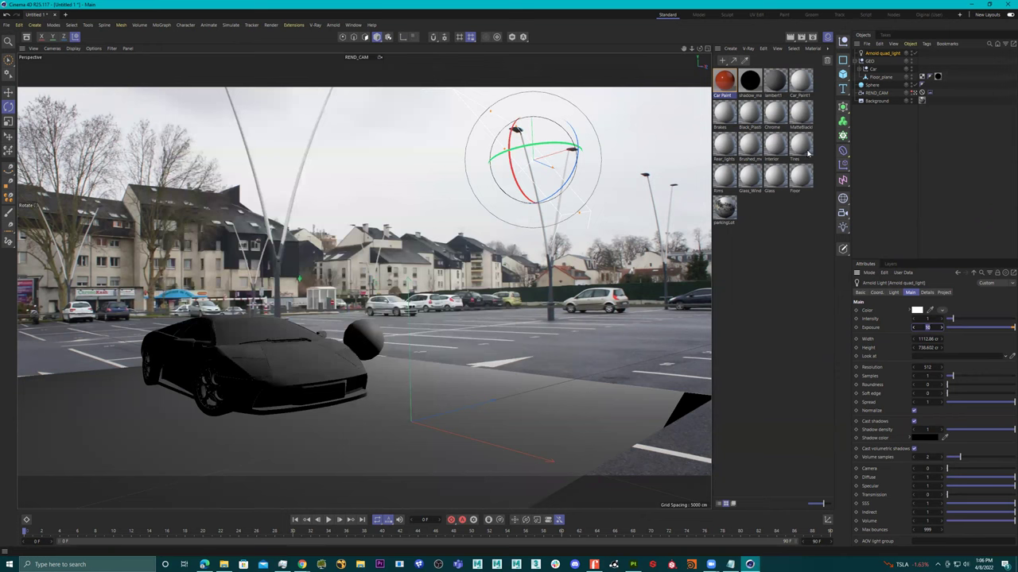
# Add an Arnold skydome_light to the scene
pyautogui.click(333, 25)
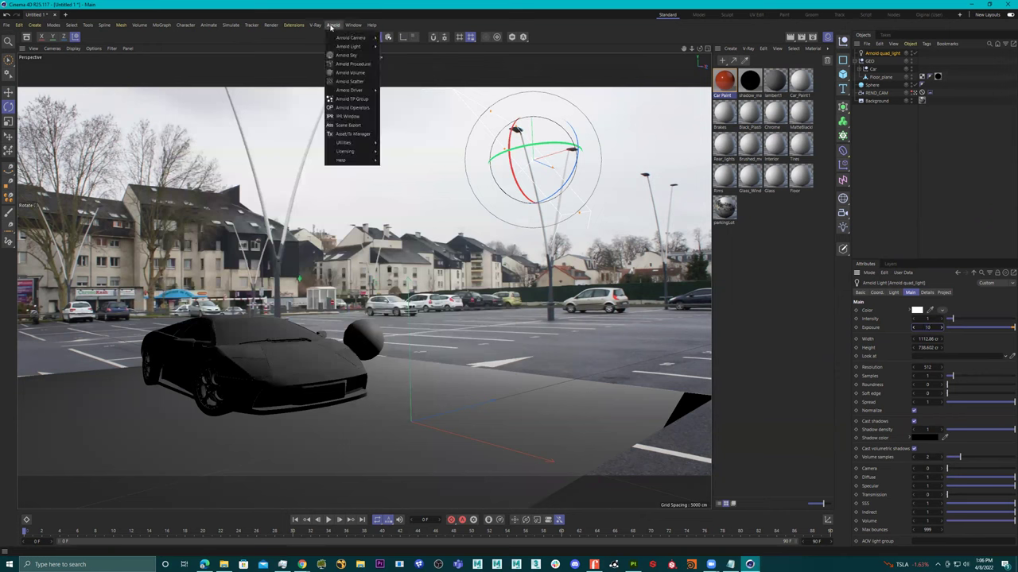
pyautogui.moveTo(349, 46)
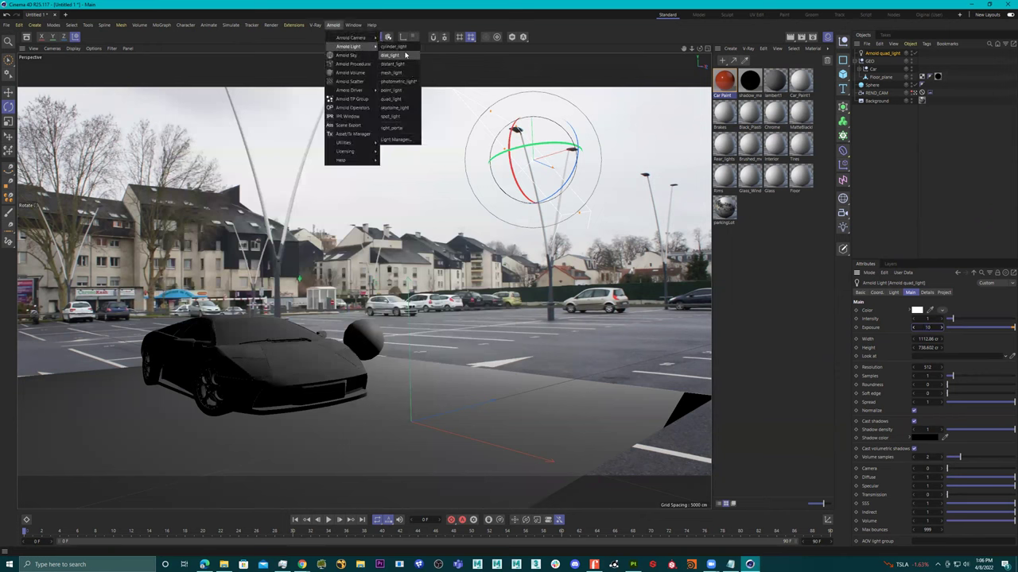
pyautogui.click(408, 109)
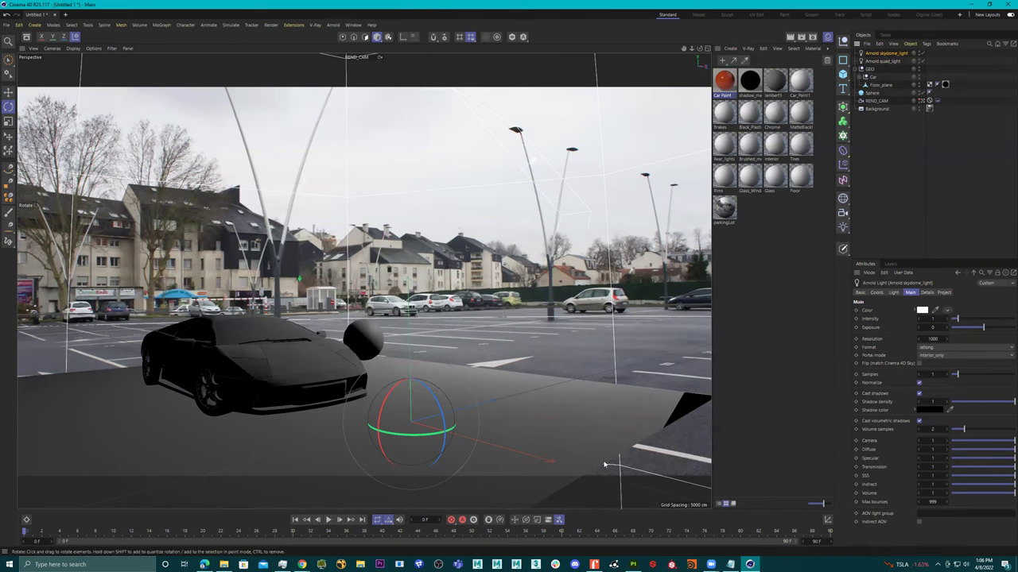
# Switch to the web browser, search for "polyhaven" in a new tab and open Poly Haven's HDRI library
pyautogui.click(205, 564)
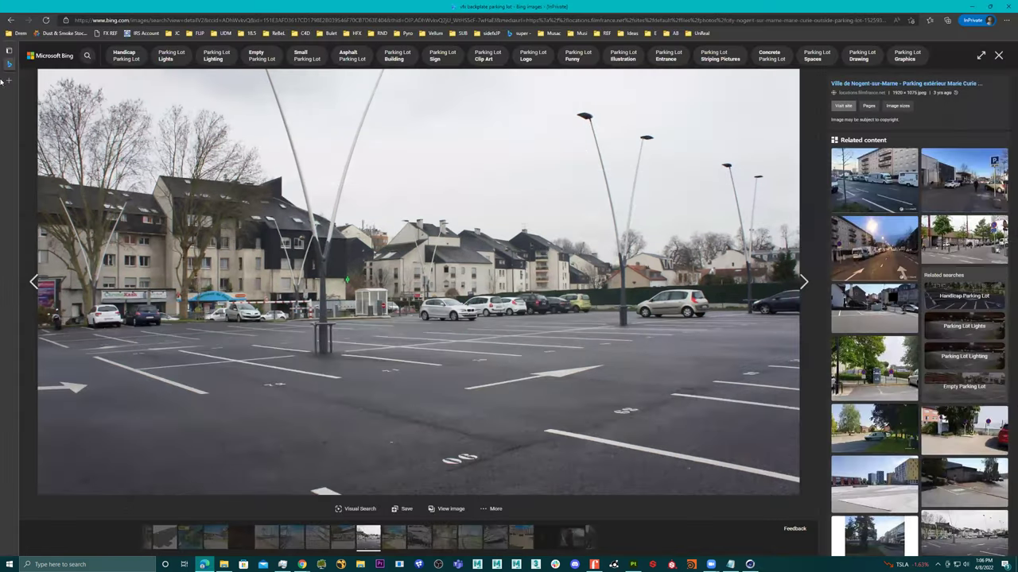
pyautogui.click(33, 82)
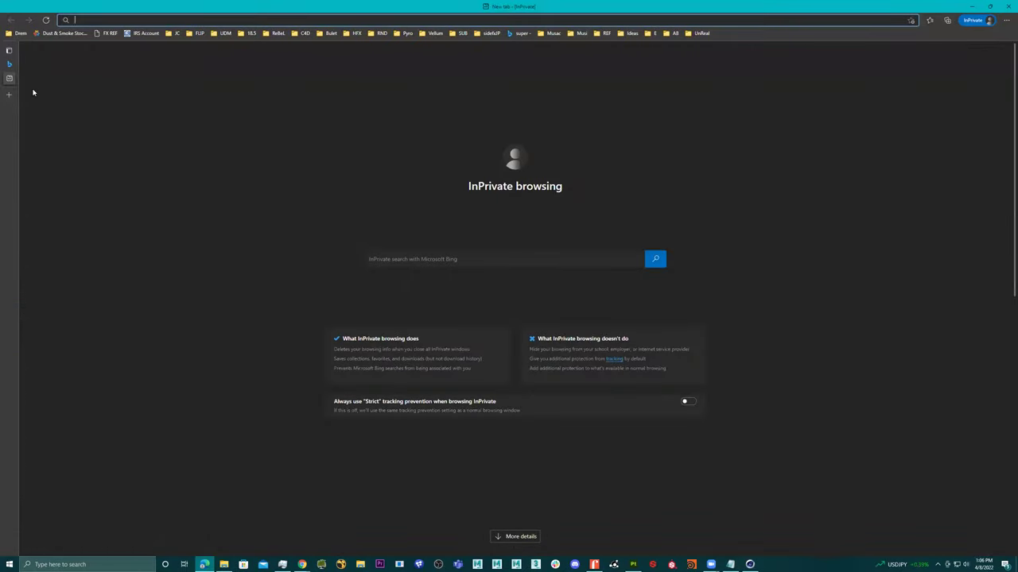
pyautogui.write('polyhaven')
pyautogui.press('Return')
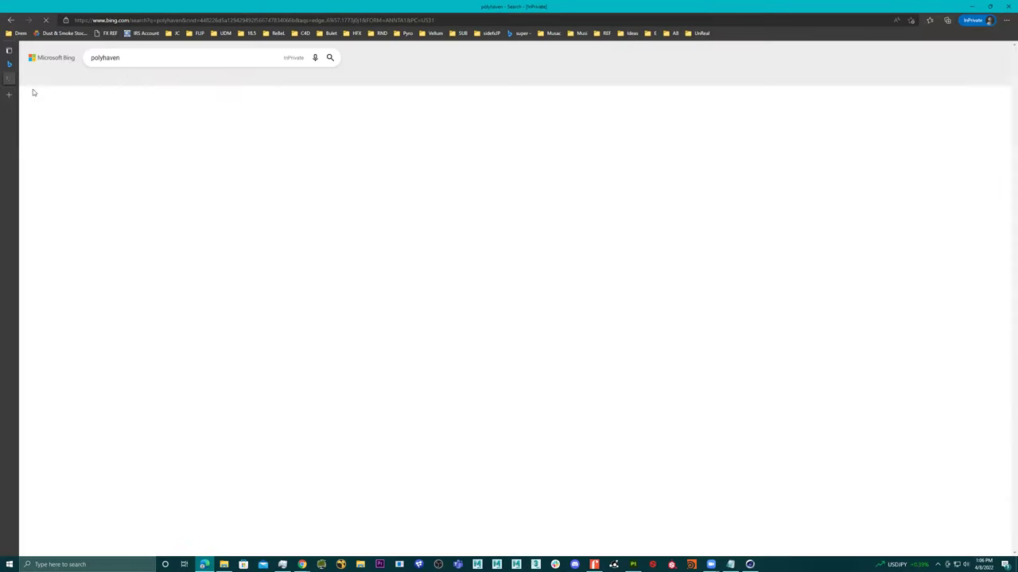
pyautogui.click(102, 220)
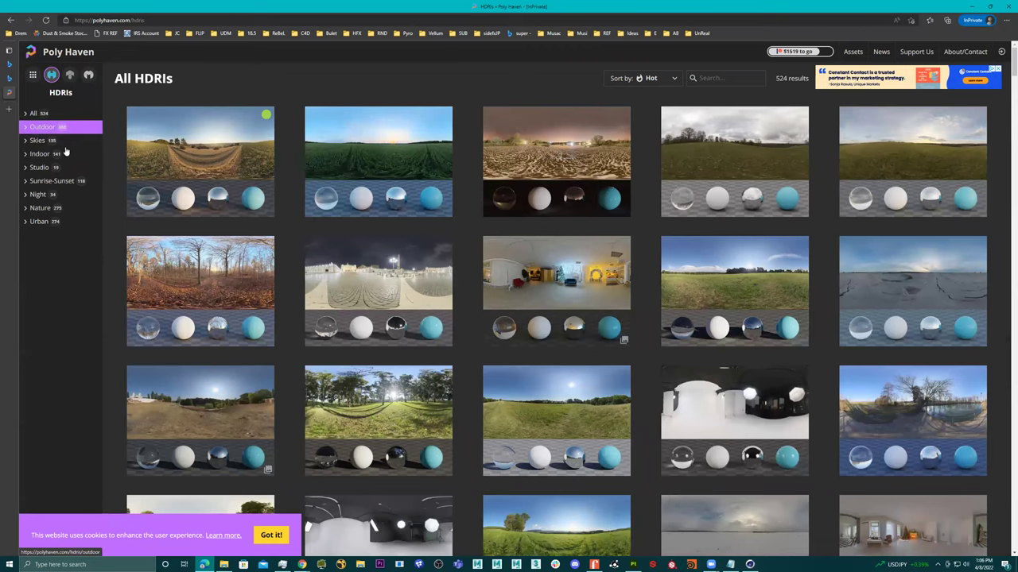
# Search the Outdoor HDRIs for "parking lot" and open the Mall Parking Lot asset page
pyautogui.click(42, 127)
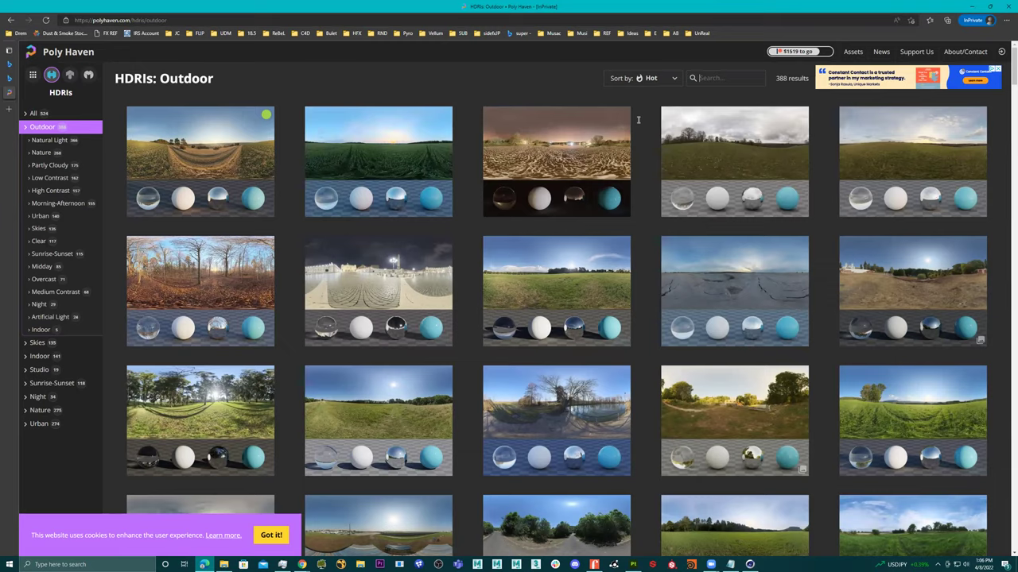
pyautogui.write('parking lot')
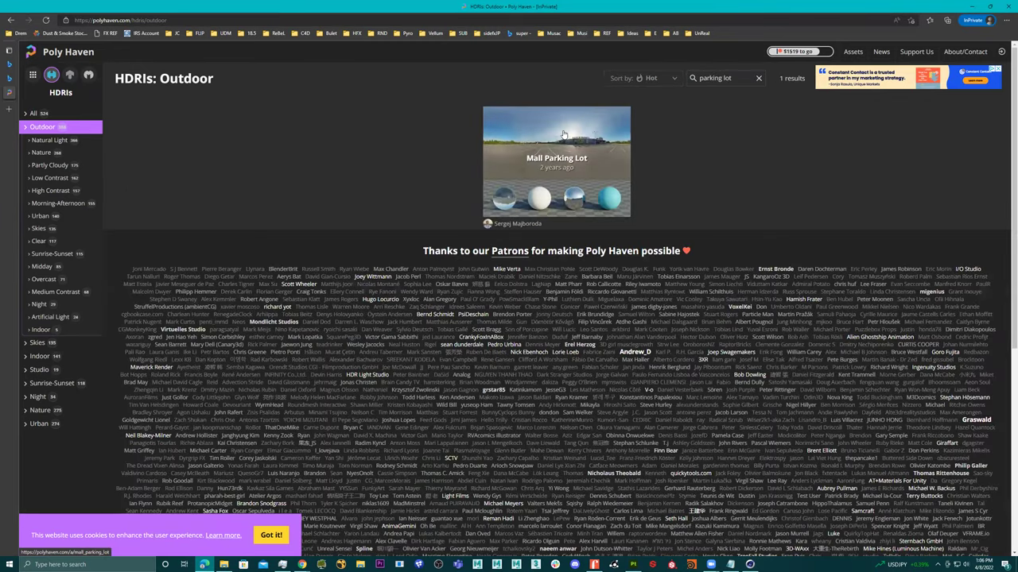
pyautogui.click(513, 209)
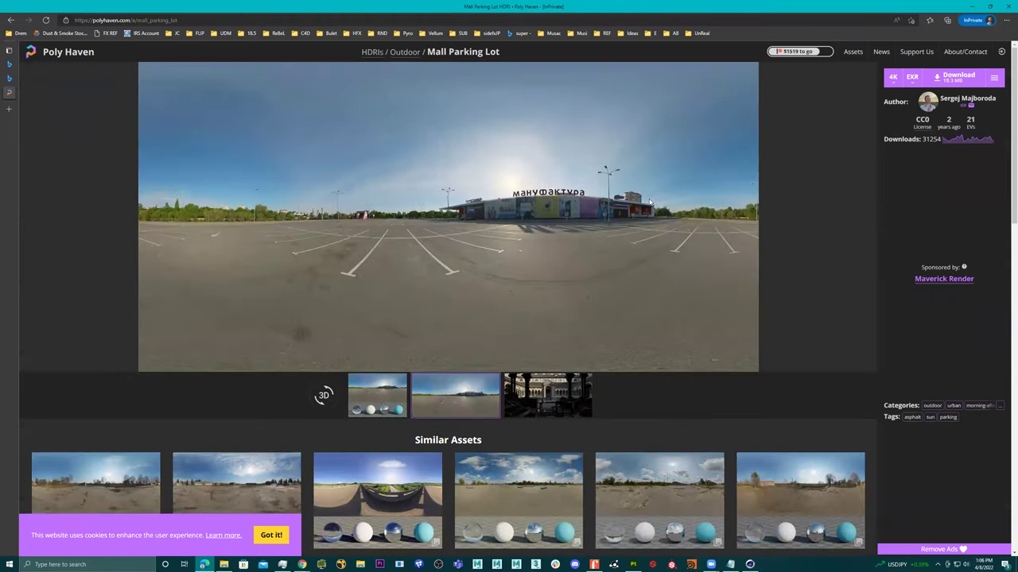
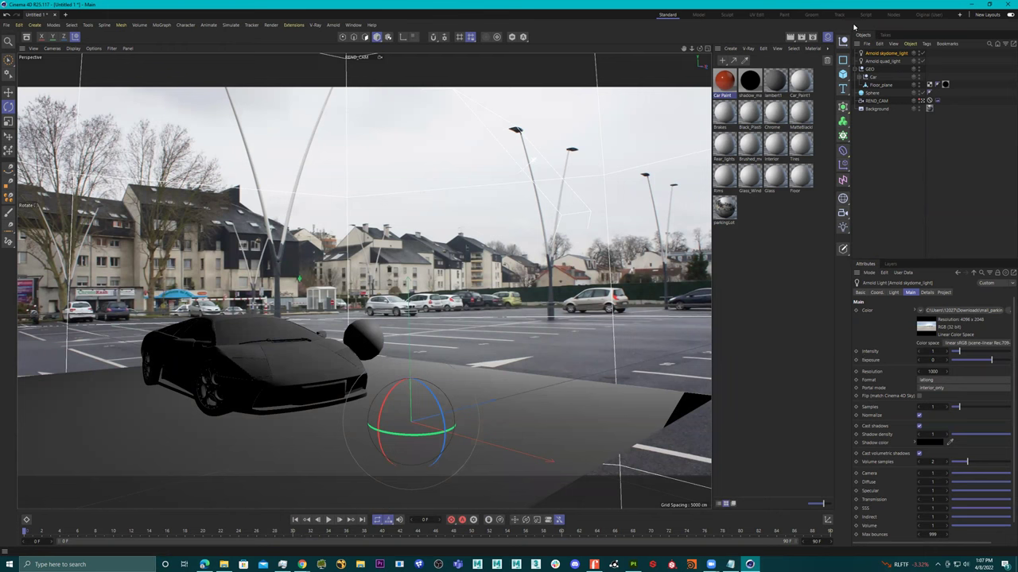
# Preview the scene in the Arnold IPR and set the skydome_light's Camera contribution to 0
pyautogui.click(341, 25)
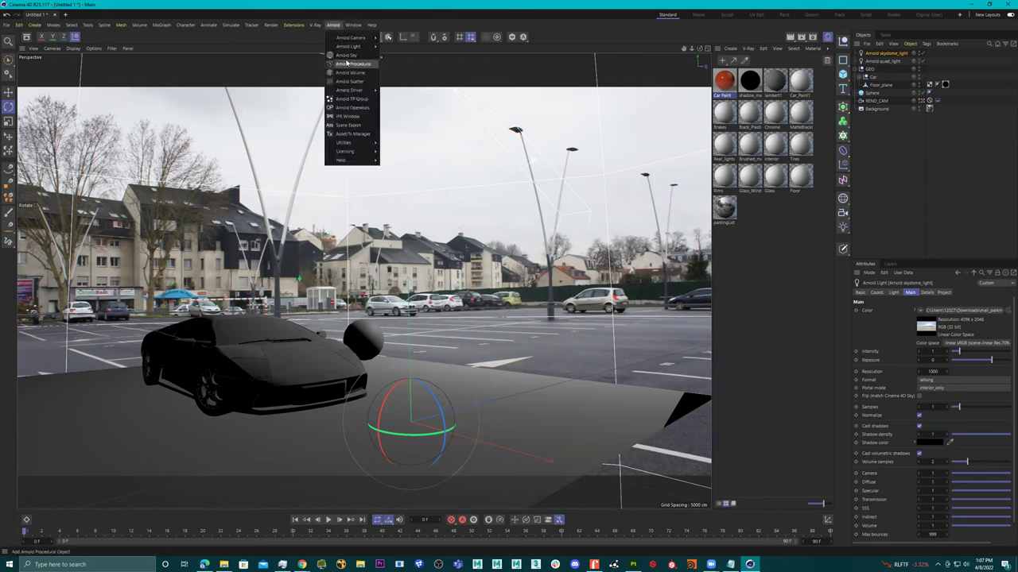
pyautogui.moveTo(351, 49)
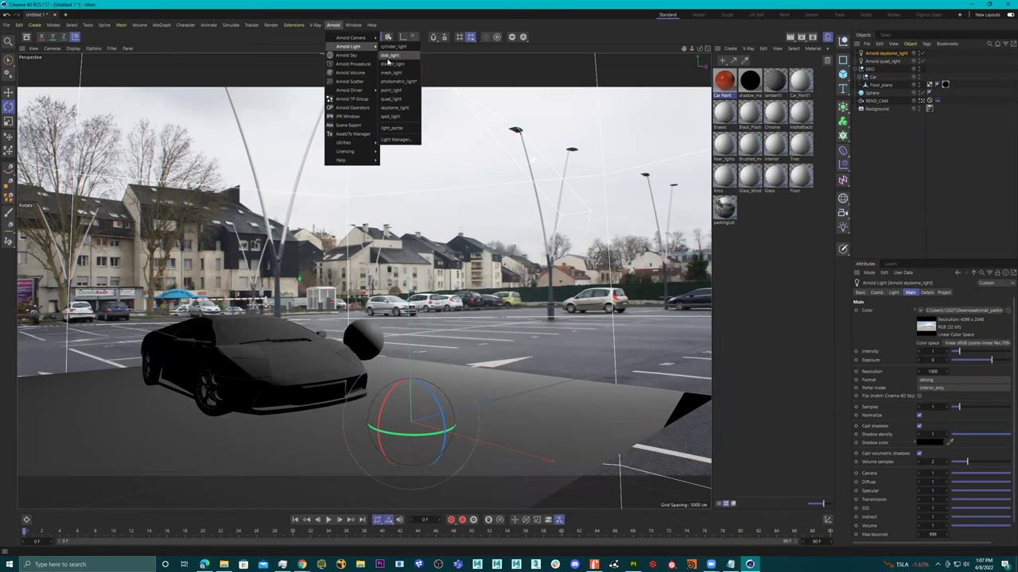
pyautogui.click(354, 117)
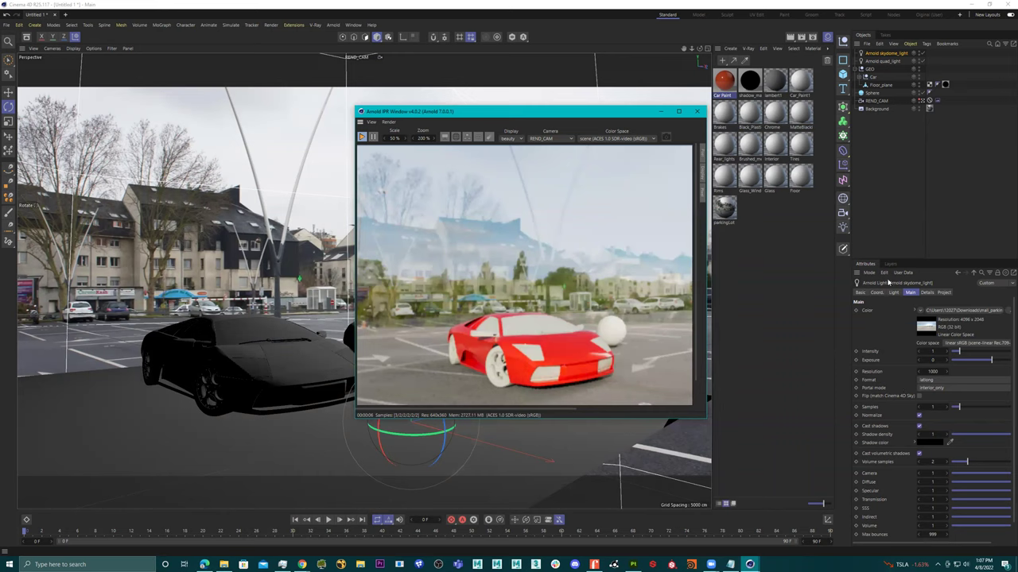
pyautogui.click(951, 471)
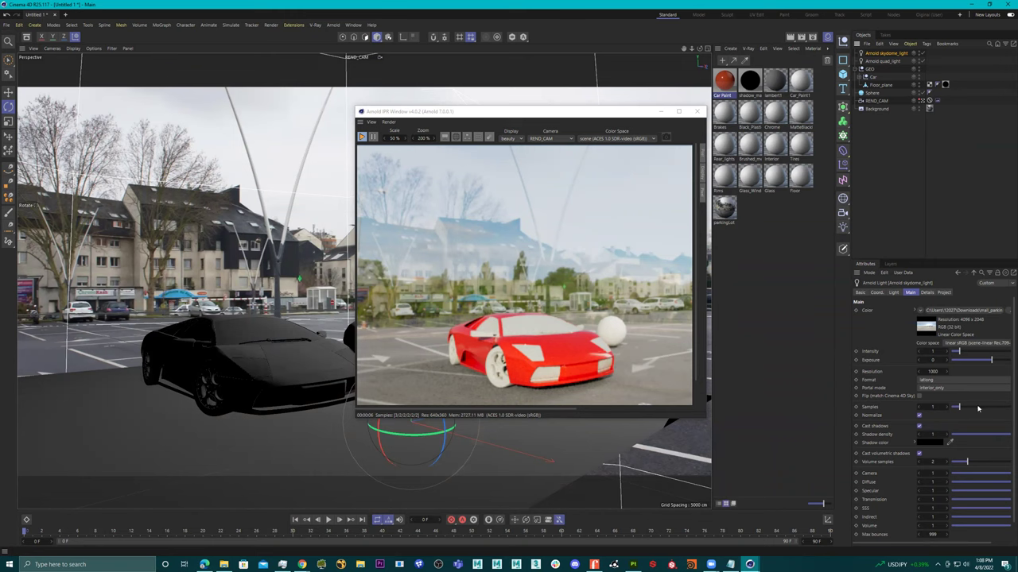
pyautogui.moveTo(971, 474); pyautogui.dragTo(924, 474)
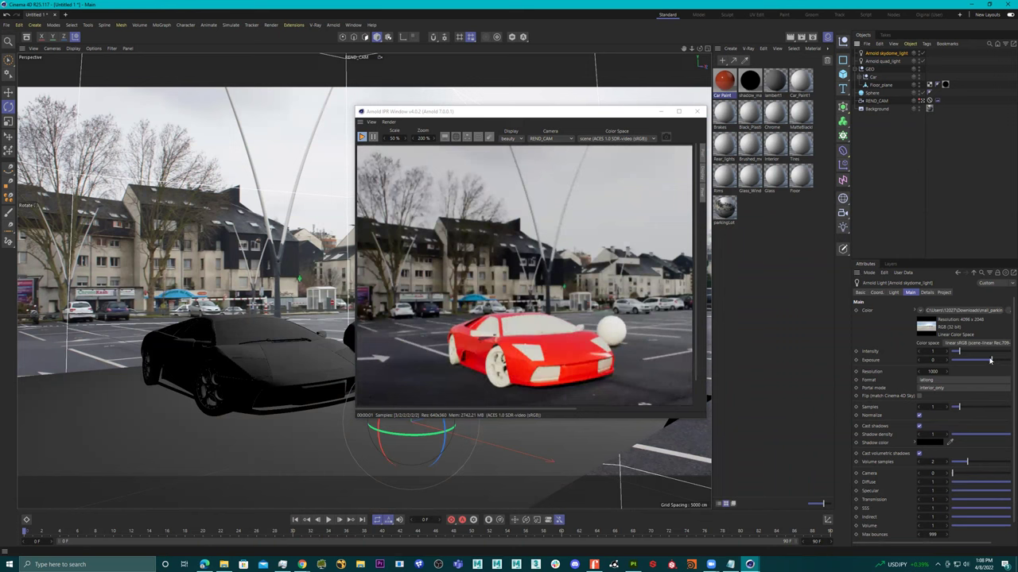
# Set the skydome_light exposure to -0.52 and check the whole car in the IPR preview
pyautogui.moveTo(989, 361)
pyautogui.mouseDown()
pyautogui.moveTo(977, 362)
pyautogui.moveTo(986, 362)
pyautogui.mouseUp()
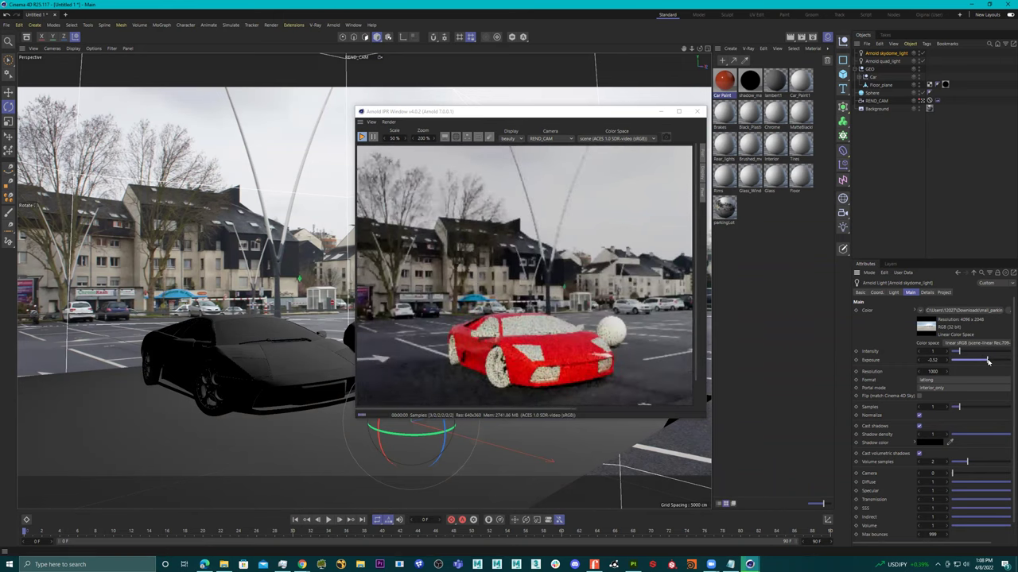
pyautogui.click(530, 356)
pyautogui.scroll(-1, 530, 355)
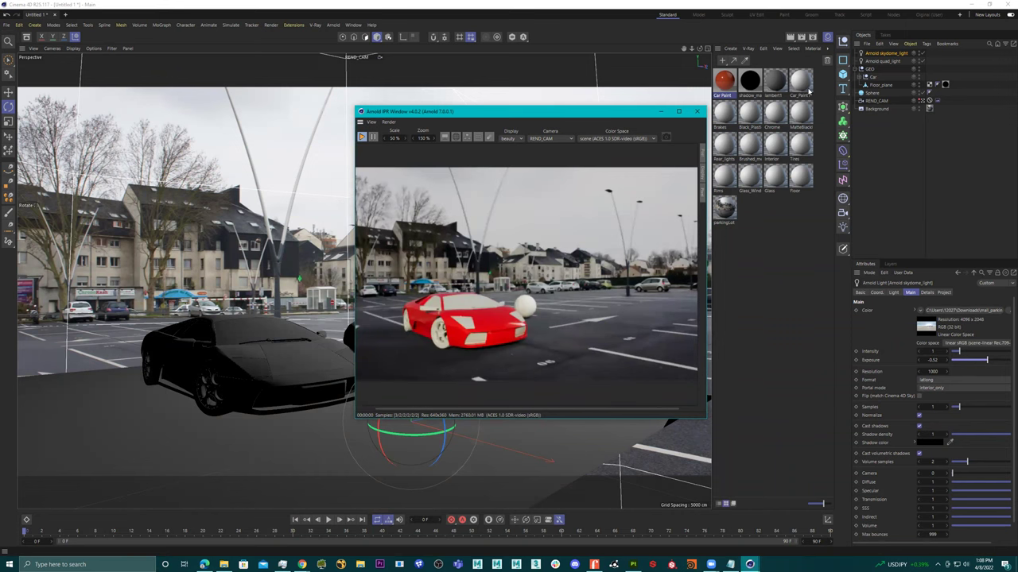
# Move the IPR preview clear of the rotation gizmo and rotate the skydome_light about its vertical axis to redirect the HDRI lighting
pyautogui.click(534, 100)
pyautogui.moveTo(555, 115); pyautogui.dragTo(735, 58)
pyautogui.moveTo(423, 439); pyautogui.dragTo(419, 442)
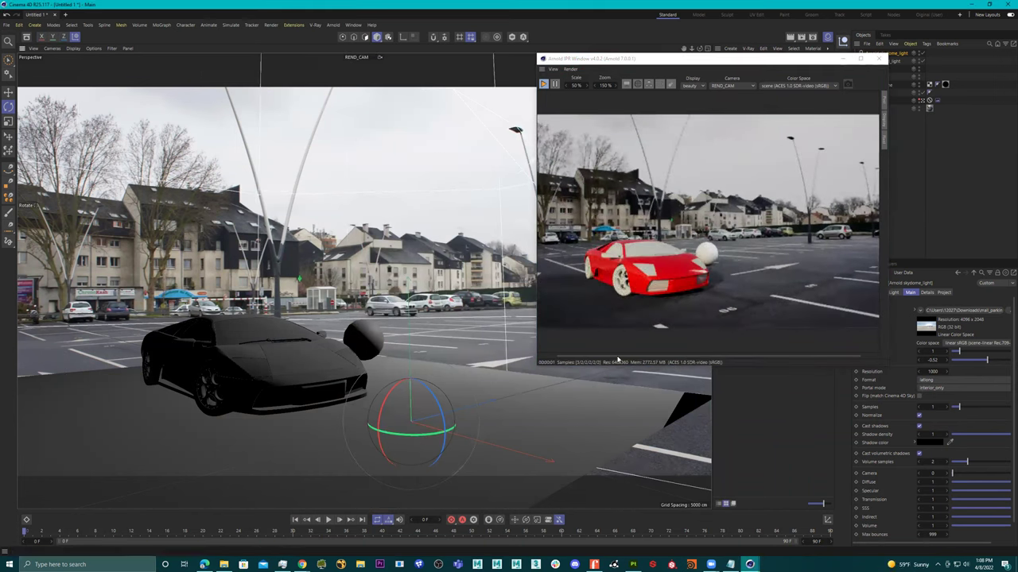
pyautogui.moveTo(434, 437)
pyautogui.mouseDown()
pyautogui.moveTo(395, 437)
pyautogui.moveTo(437, 437)
pyautogui.mouseUp()
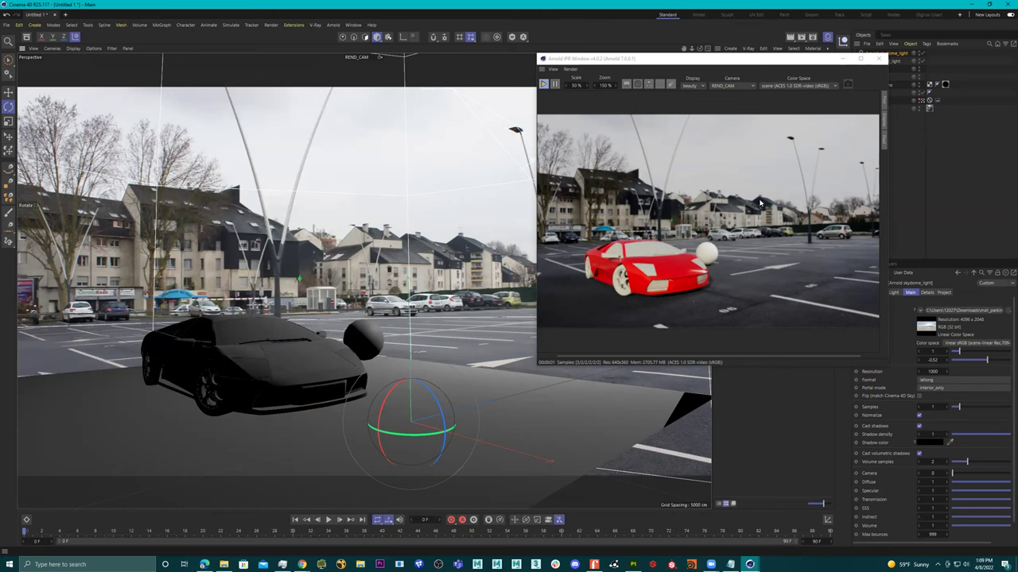
# Fine-tune the skydome_light's rotation about its vertical axis, comparing the HDRI lighting on the car in the IPR preview
pyautogui.moveTo(436, 432); pyautogui.dragTo(399, 439)
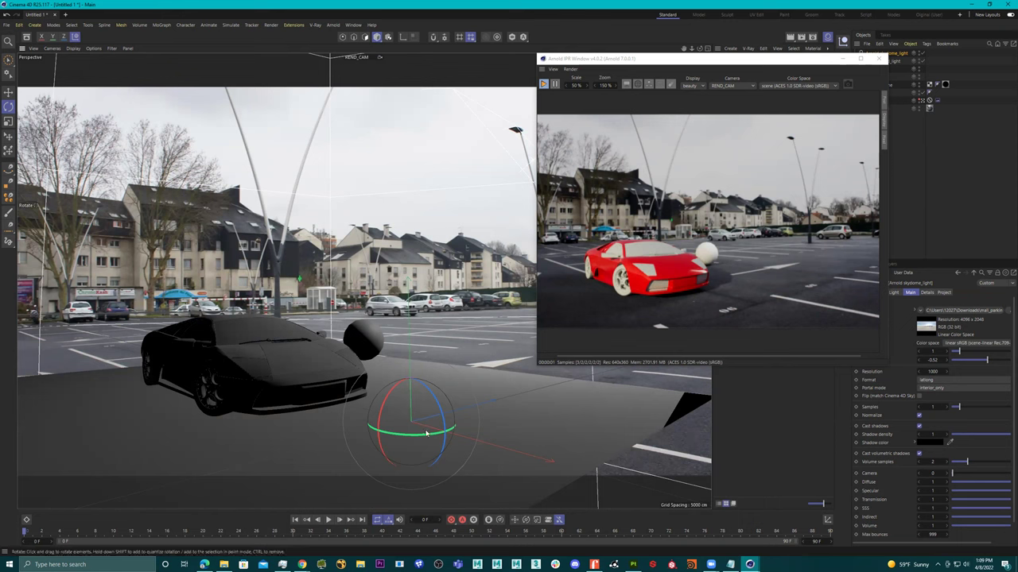
pyautogui.moveTo(419, 438)
pyautogui.mouseDown()
pyautogui.moveTo(397, 433)
pyautogui.moveTo(408, 431)
pyautogui.mouseUp()
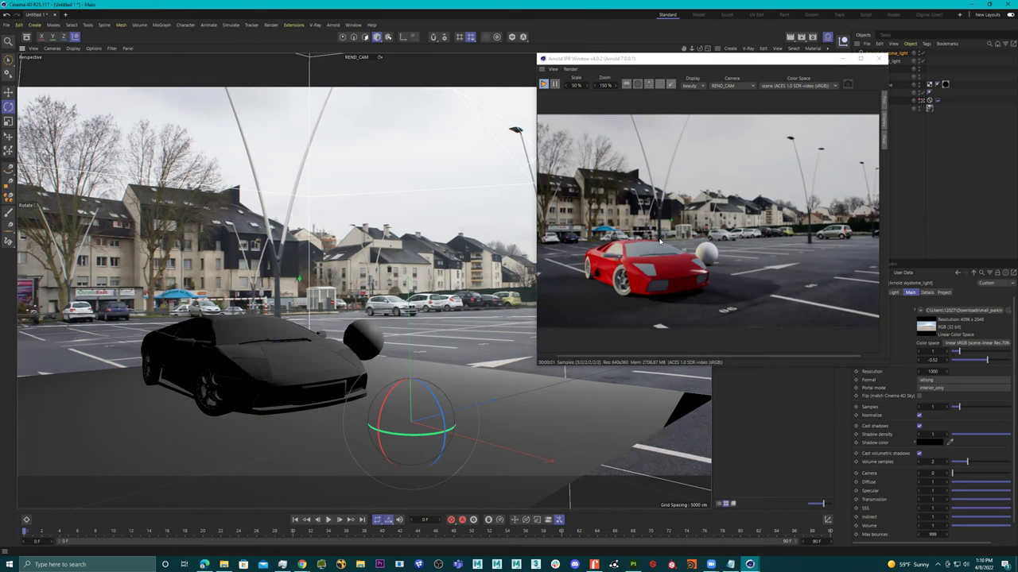
pyautogui.moveTo(395, 435); pyautogui.dragTo(461, 437)
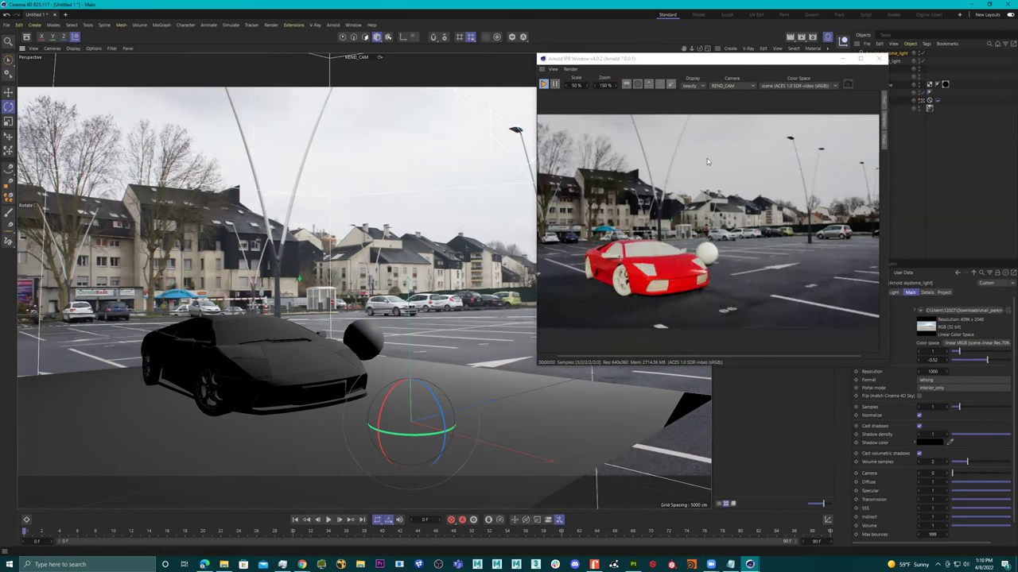
# Move the IPR preview clear of the light's attributes and try a skydome_light exposure of -1.01 on the car
pyautogui.moveTo(757, 62); pyautogui.dragTo(522, 75)
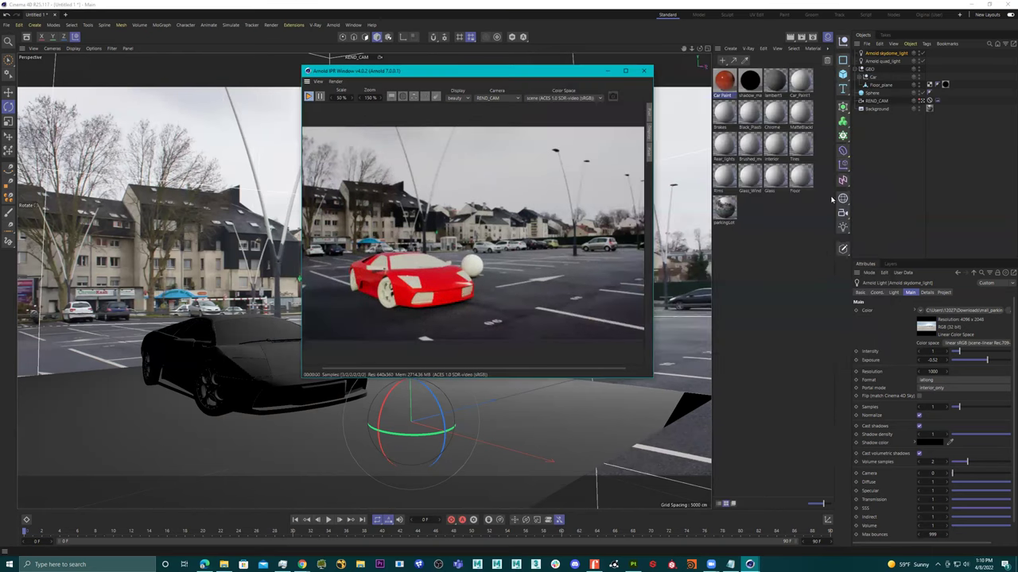
pyautogui.click(982, 360)
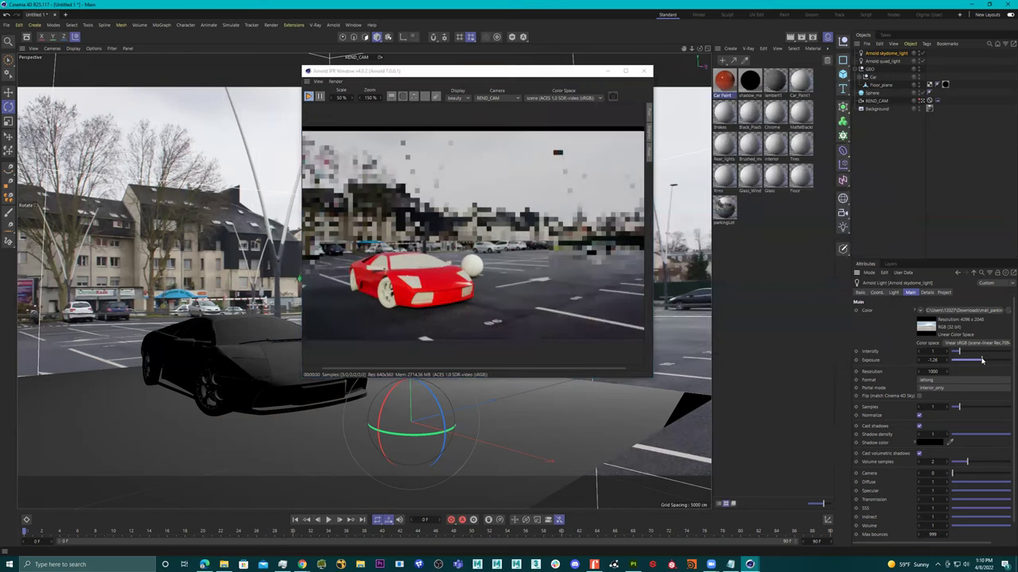
pyautogui.moveTo(993, 361); pyautogui.dragTo(978, 362)
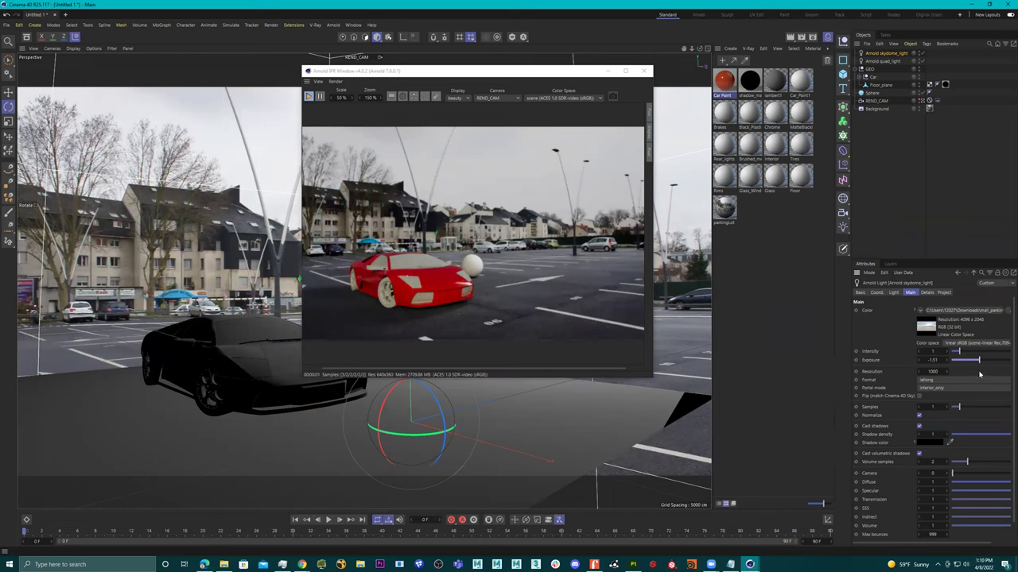
pyautogui.moveTo(981, 361); pyautogui.dragTo(982, 361)
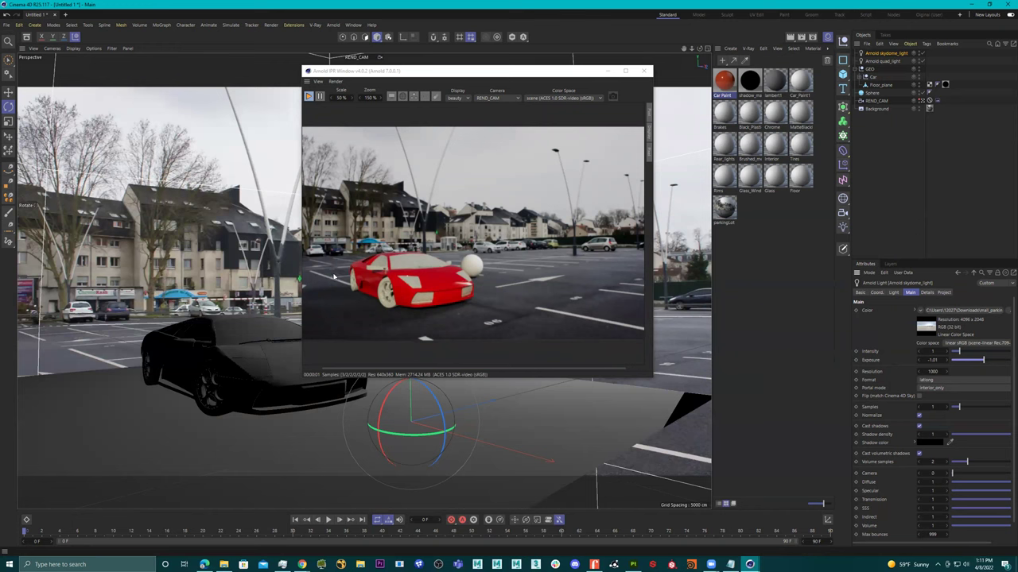
pyautogui.click(491, 259)
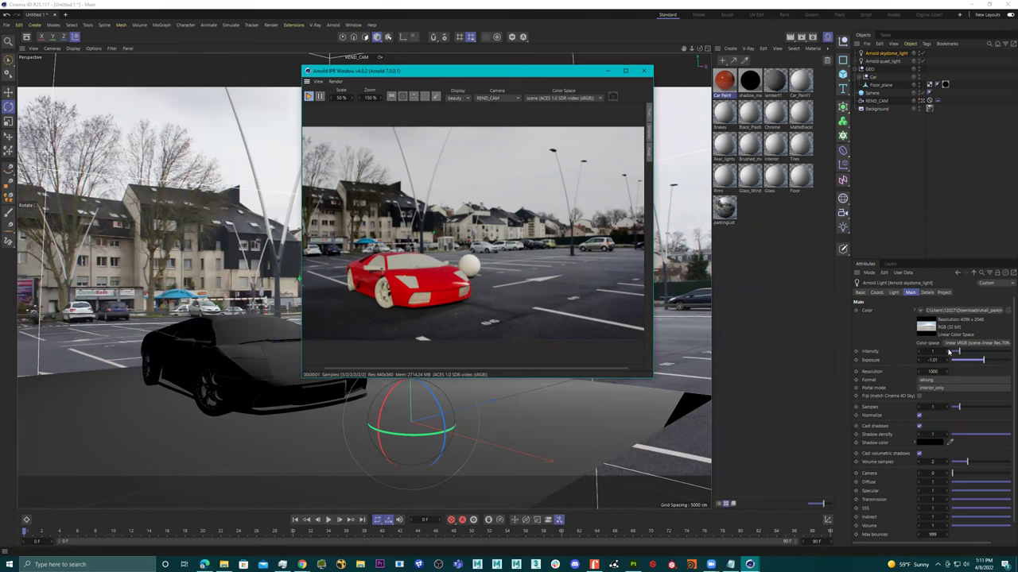
# Set the skydome_light exposure to -0.37, check the full frame in the IPR preview and close the preview
pyautogui.moveTo(989, 363); pyautogui.dragTo(989, 360)
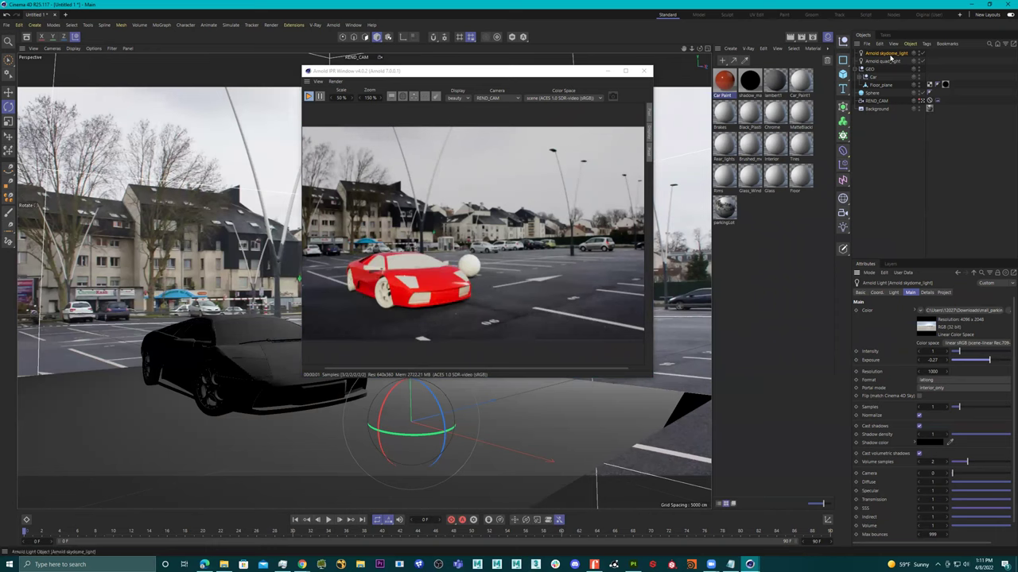
pyautogui.moveTo(980, 366); pyautogui.dragTo(989, 366)
pyautogui.click(396, 265)
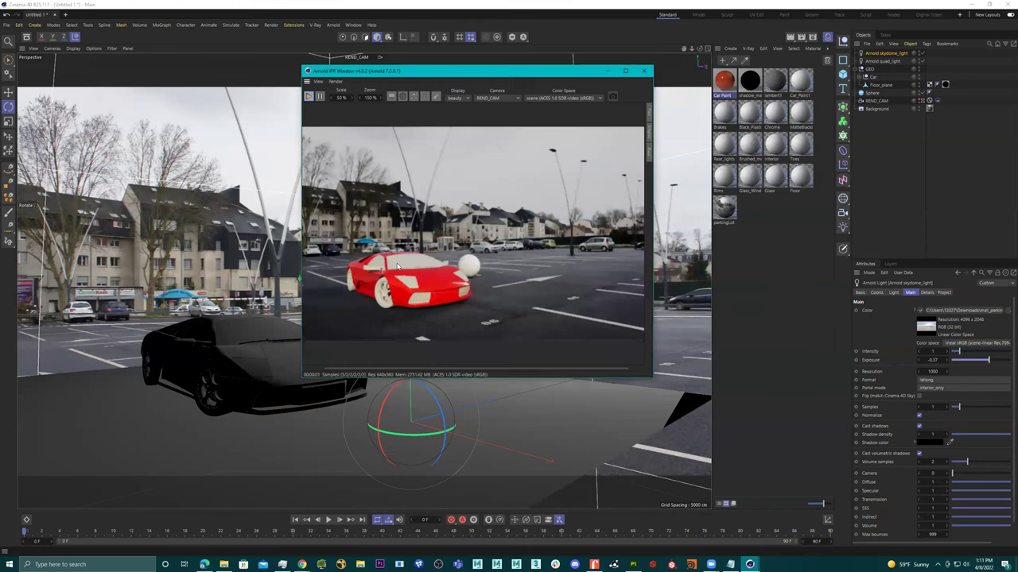
pyautogui.scroll(-1, 398, 267)
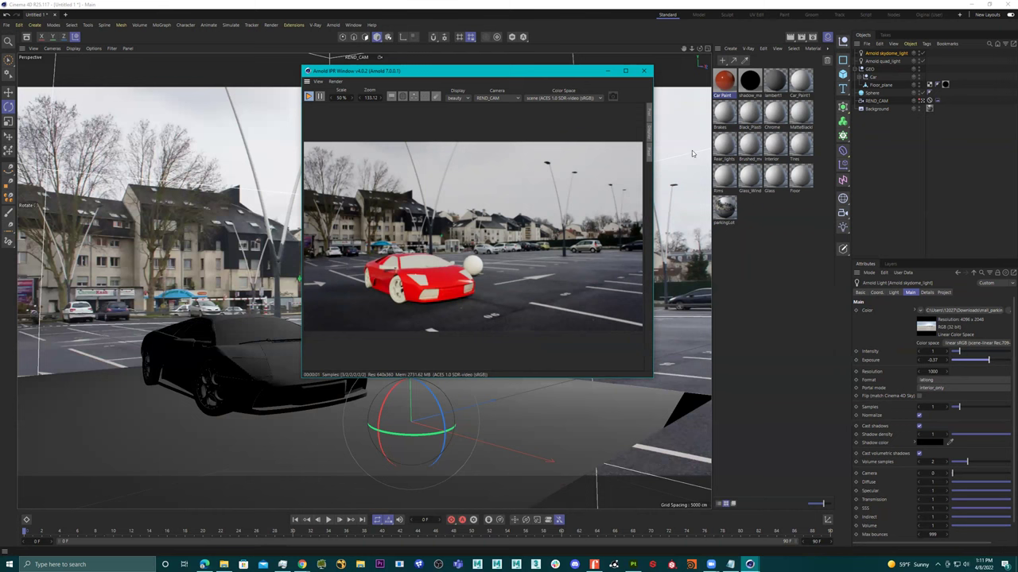
pyautogui.click(643, 70)
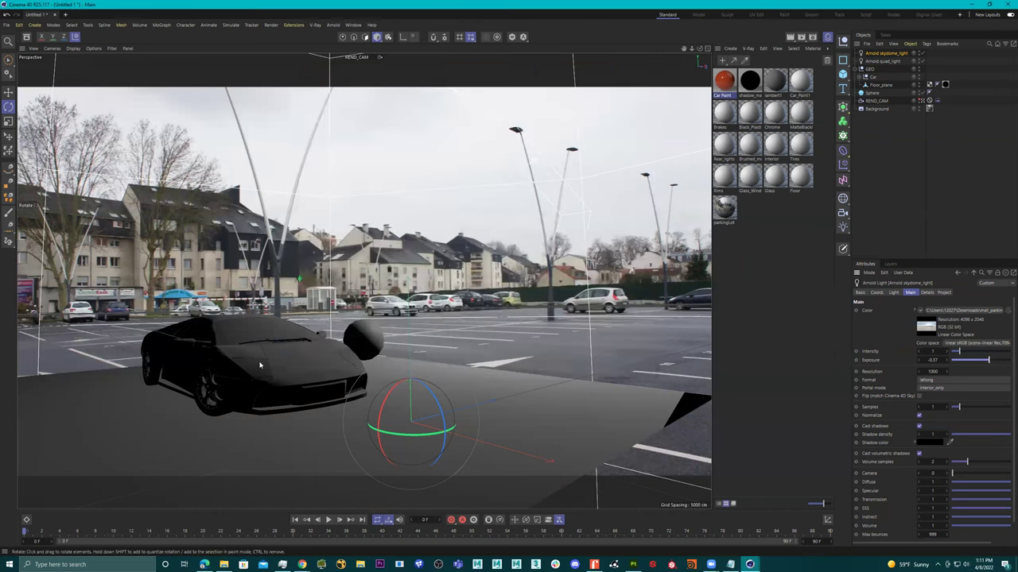
# Expand the Car group and try to delete the material assignment from Car1Windows
pyautogui.click(862, 77)
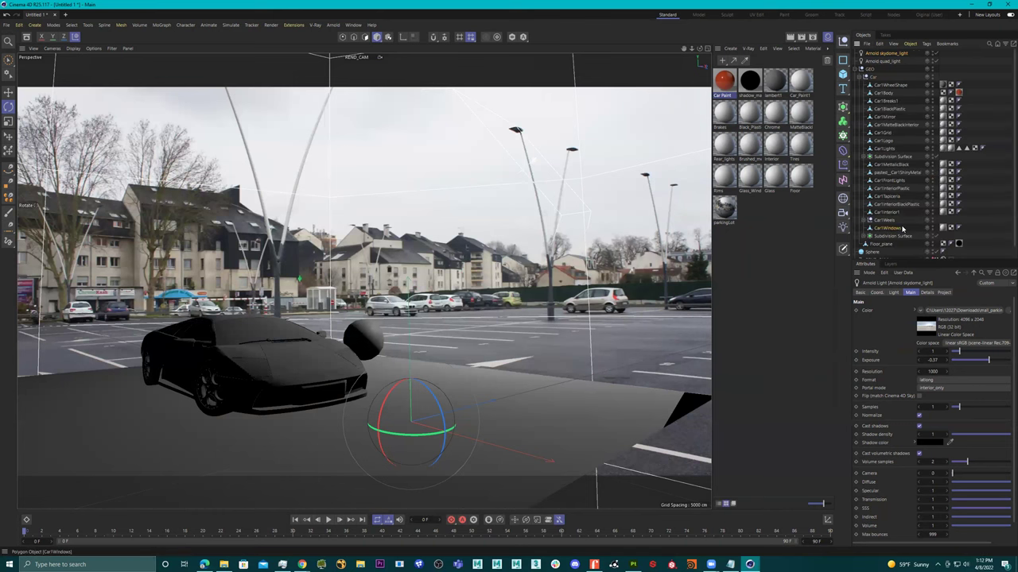
pyautogui.click(951, 228)
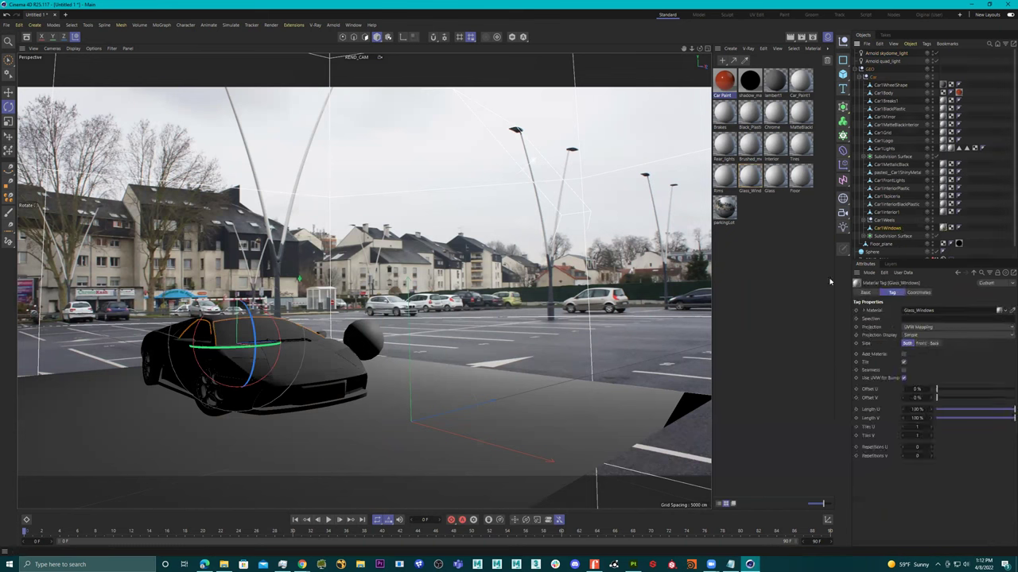
pyautogui.press('Delete')
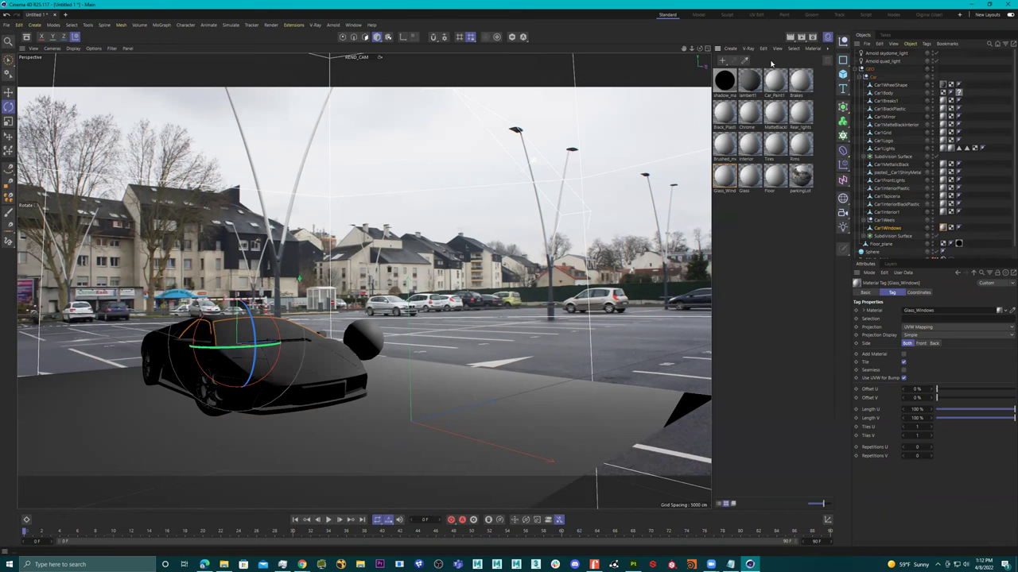
# Create an Arnold standard_surface material and name it glass
pyautogui.click(729, 48)
pyautogui.moveTo(755, 85)
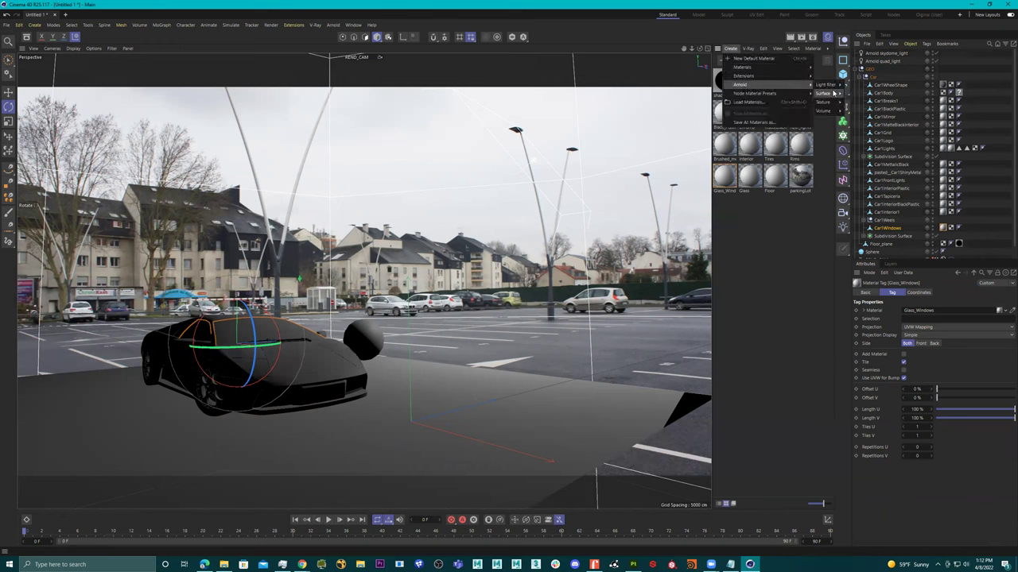
pyautogui.moveTo(833, 95)
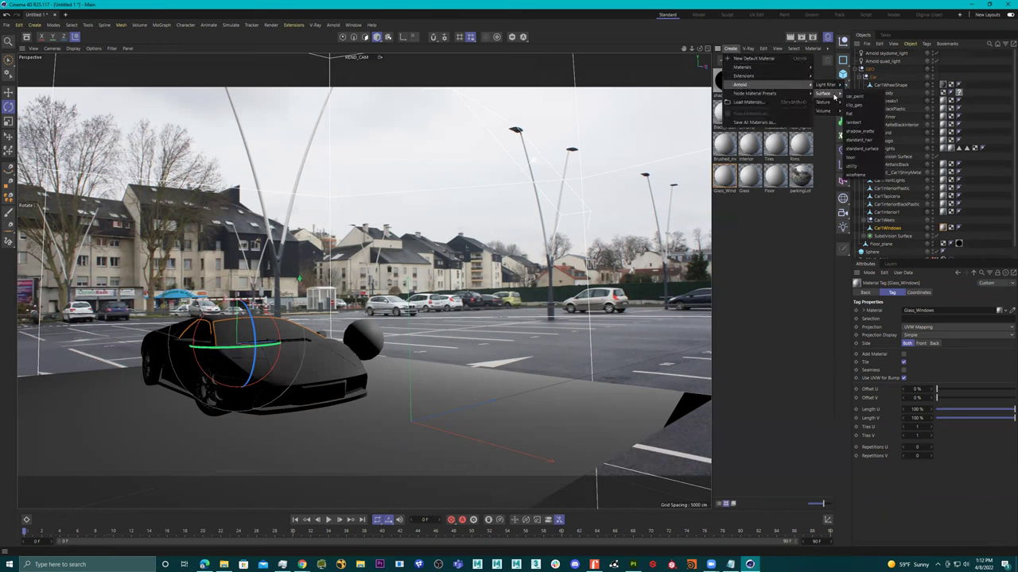
pyautogui.click(871, 150)
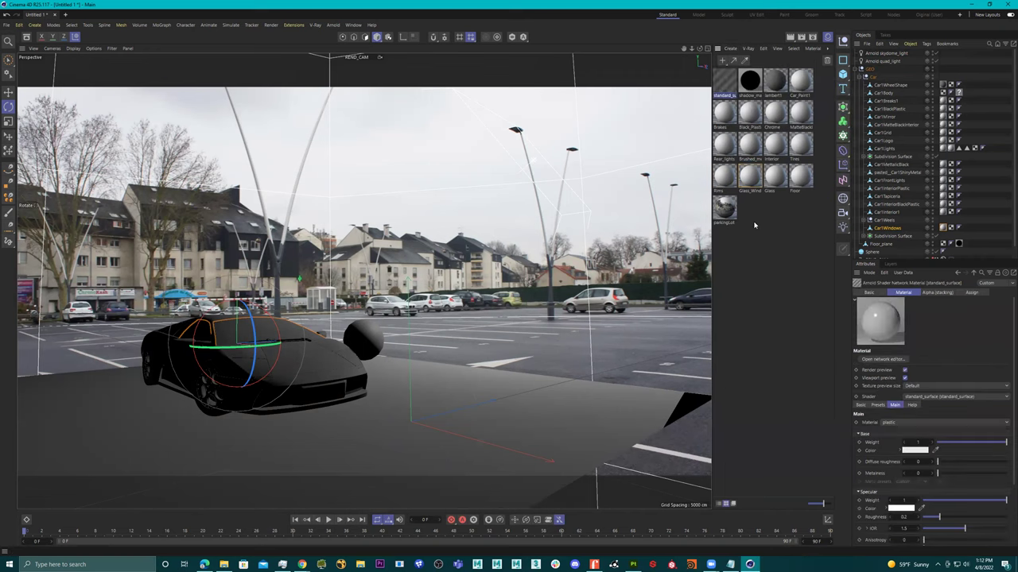
pyautogui.doubleClick(728, 92)
pyautogui.write('glass')
pyautogui.press('Return')
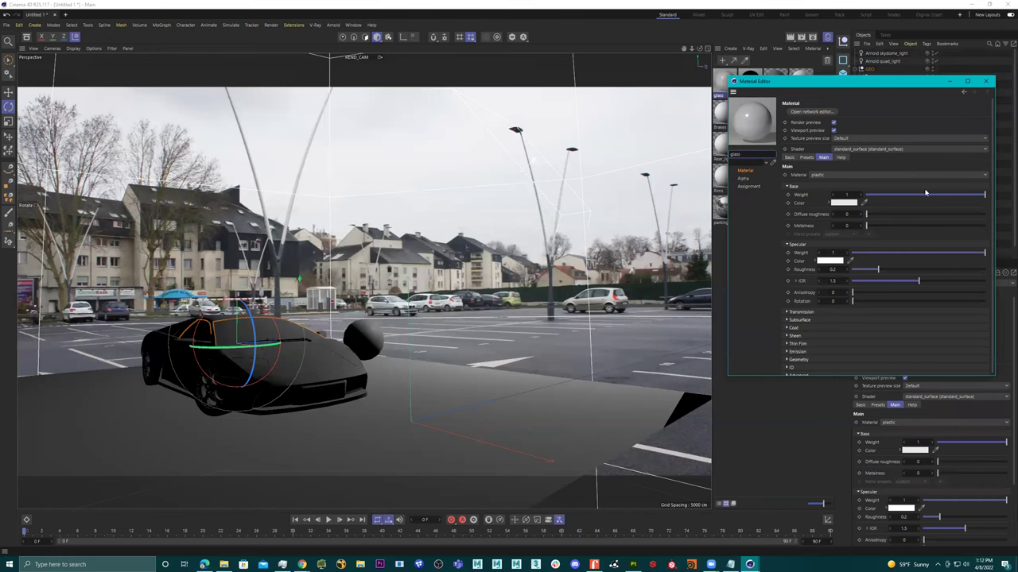
# Apply the glass preset to the new material, set its transmission weight to about 0.75 and close the material editor
pyautogui.click(857, 176)
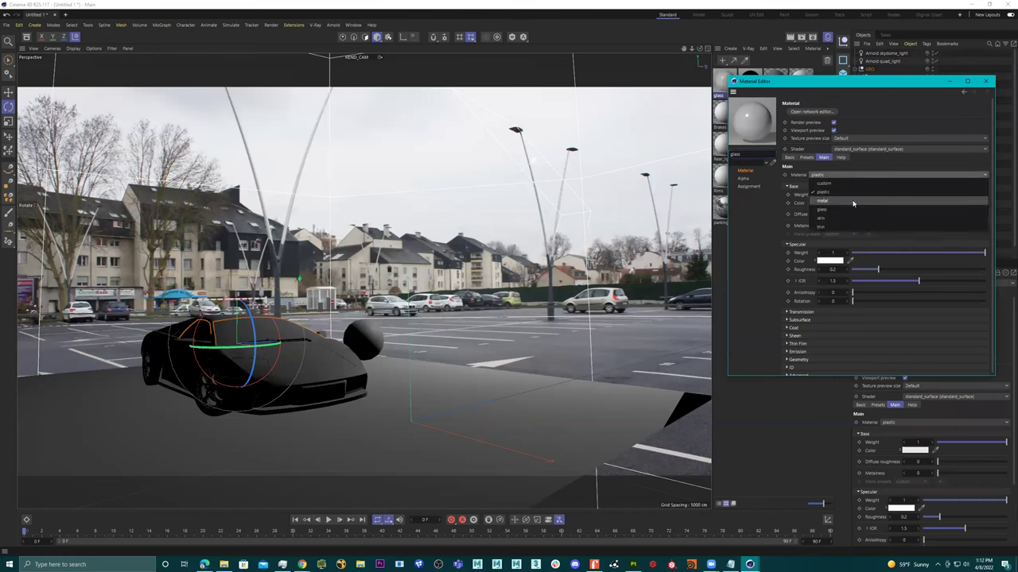
pyautogui.click(858, 209)
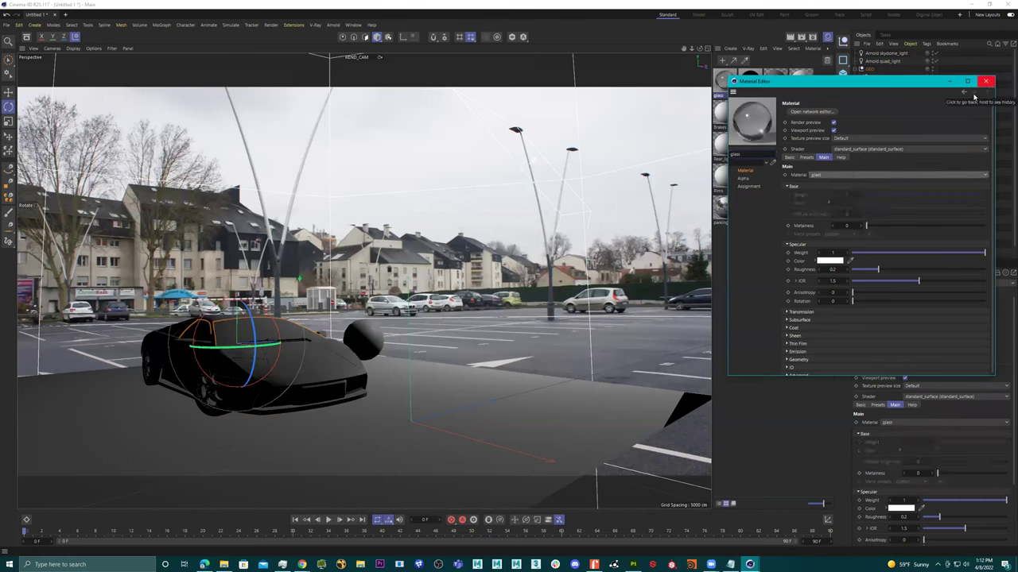
pyautogui.click(815, 312)
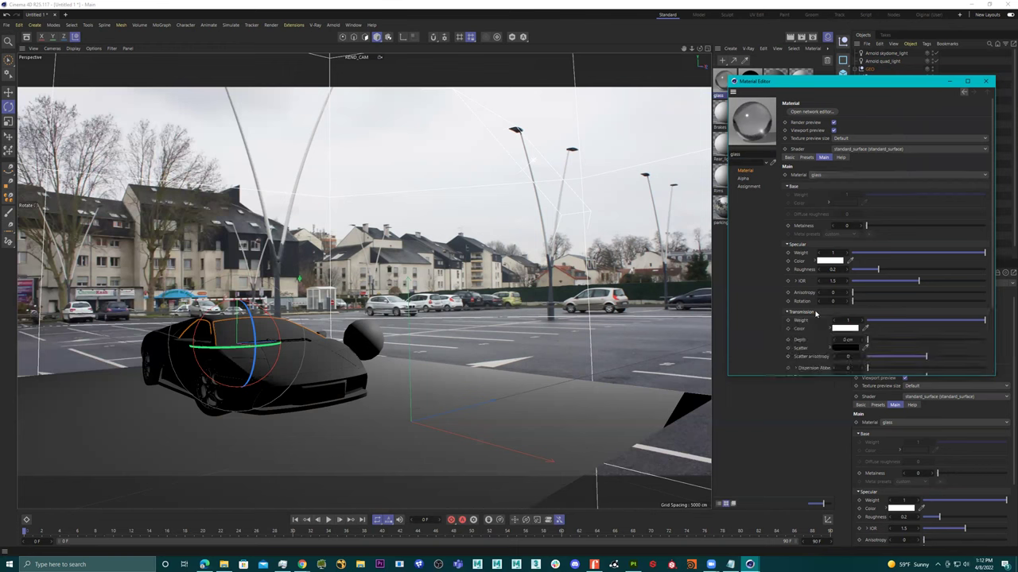
pyautogui.click(885, 321)
pyautogui.click(935, 322)
pyautogui.moveTo(966, 322)
pyautogui.mouseDown()
pyautogui.moveTo(989, 324)
pyautogui.moveTo(947, 324)
pyautogui.moveTo(960, 325)
pyautogui.mouseUp()
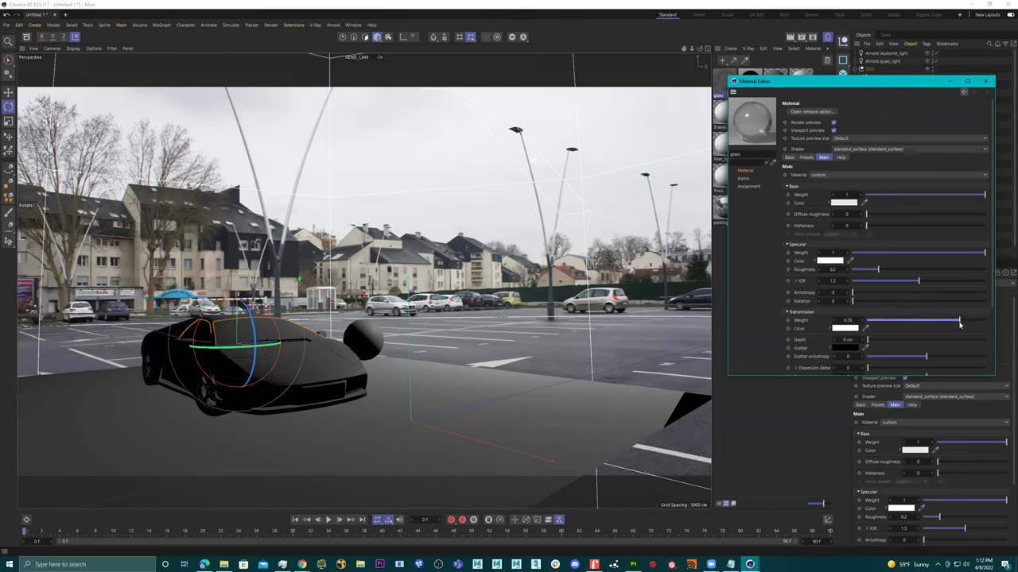
pyautogui.click(986, 81)
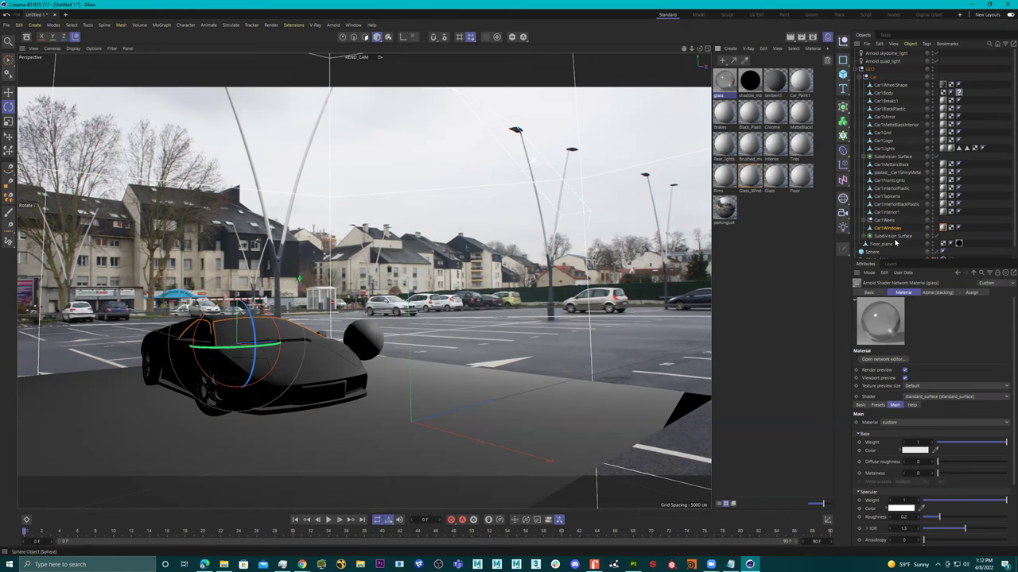
# Try deleting the Glass_Windows material tag from Car1Windows, undo its removal and look at the Glass_Windows material settings
pyautogui.click(943, 229)
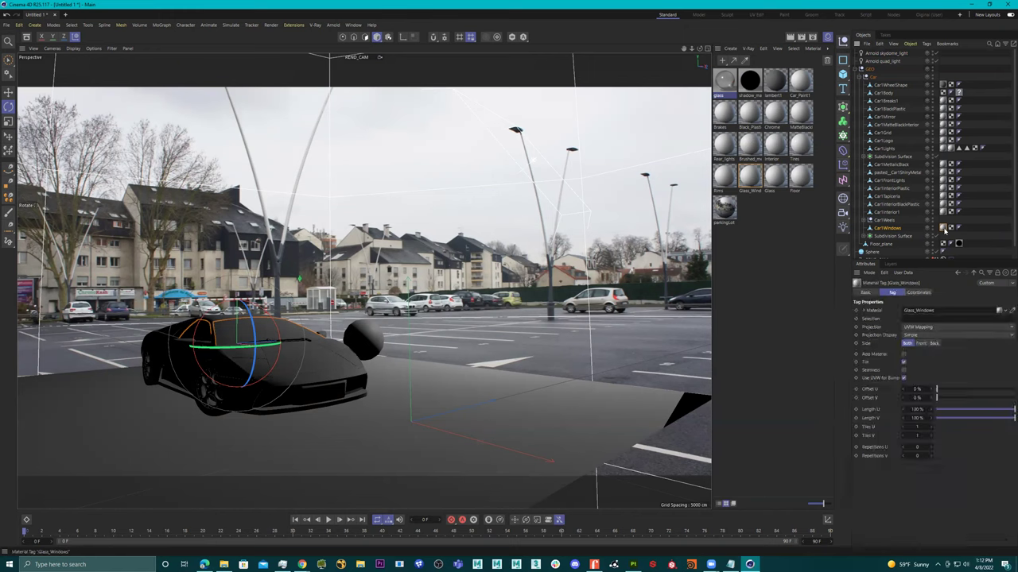
pyautogui.press('Delete')
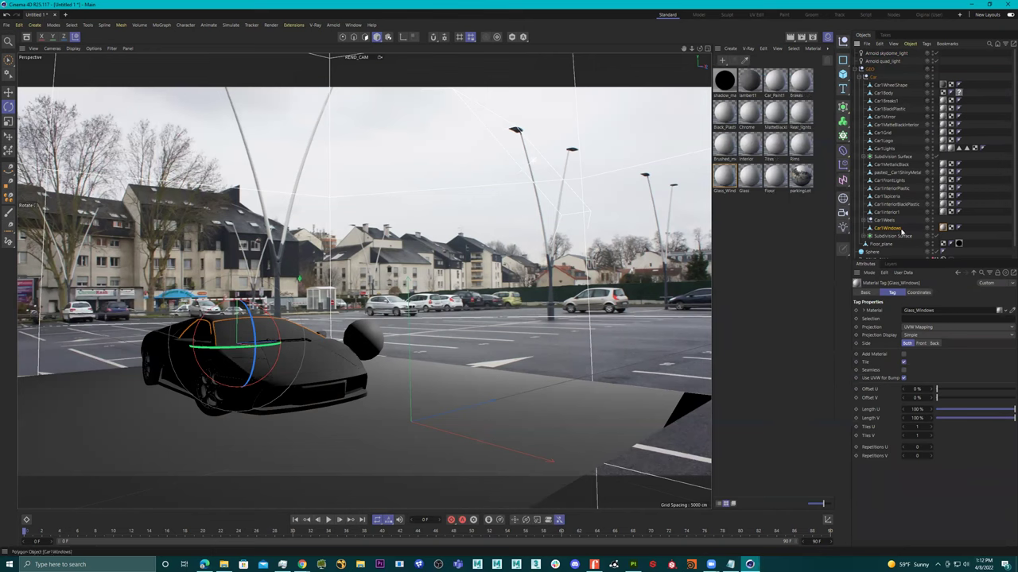
pyautogui.press('Delete')
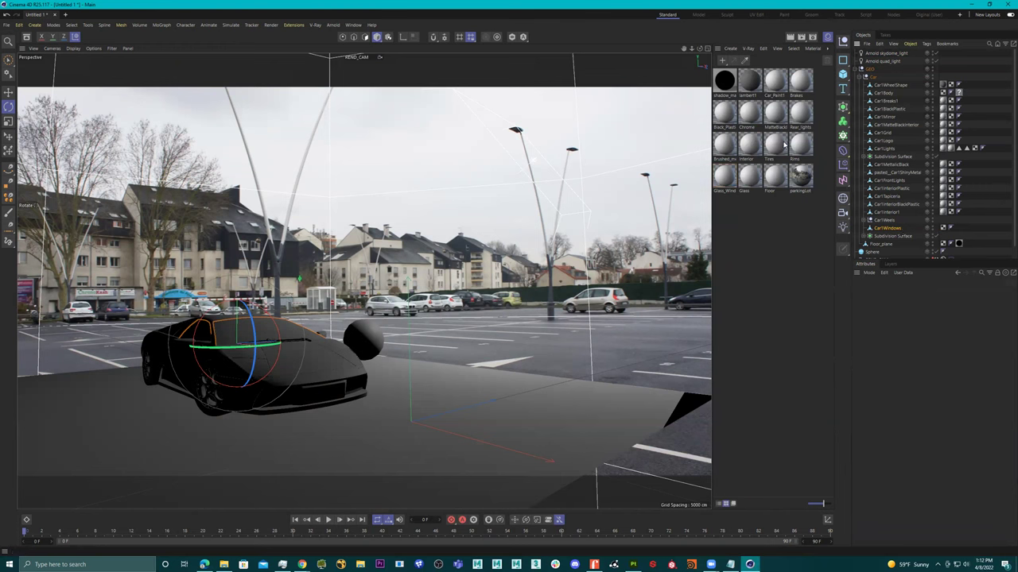
pyautogui.hotkey('ctrl', 'z')
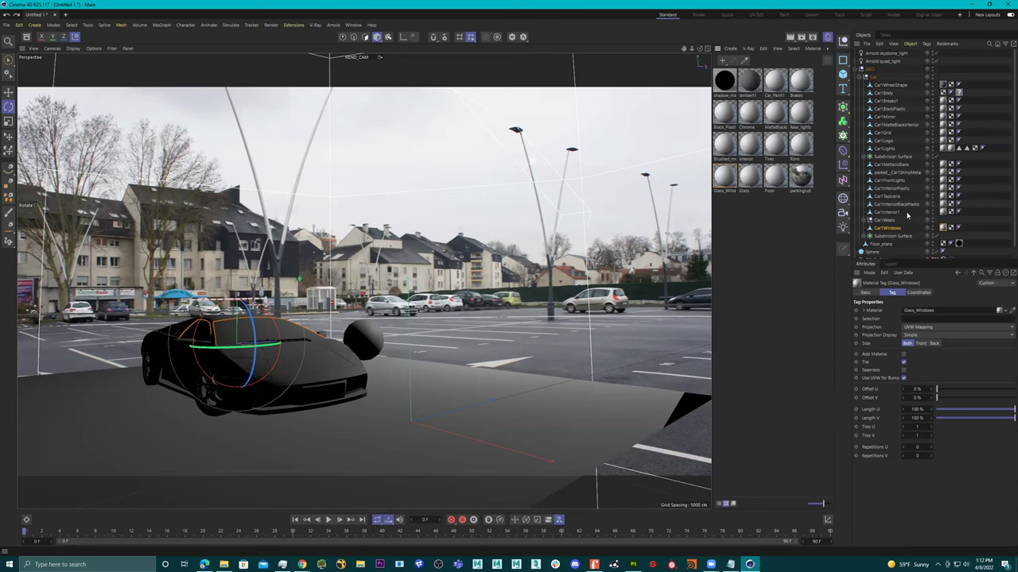
pyautogui.doubleClick(728, 181)
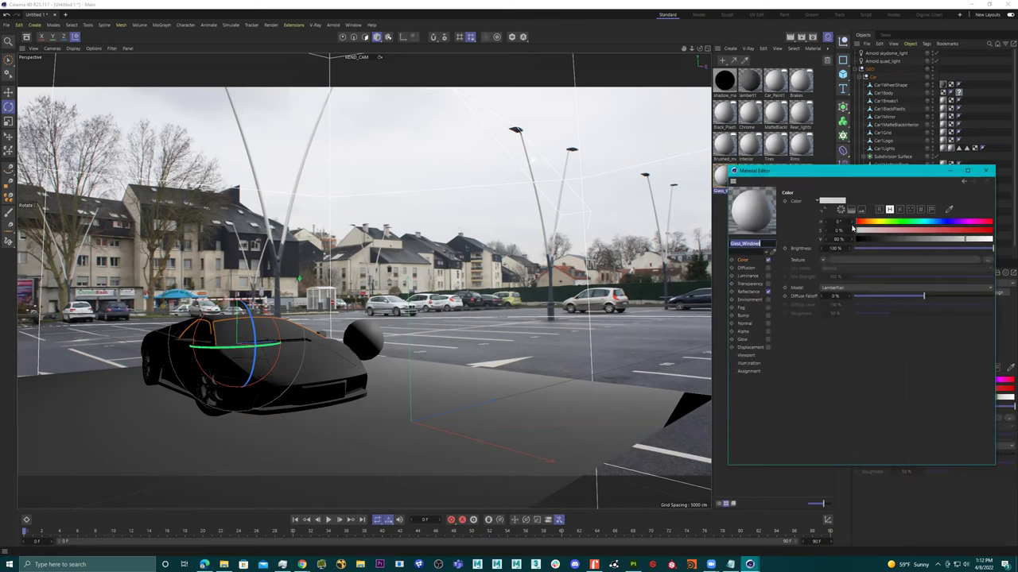
pyautogui.click(986, 170)
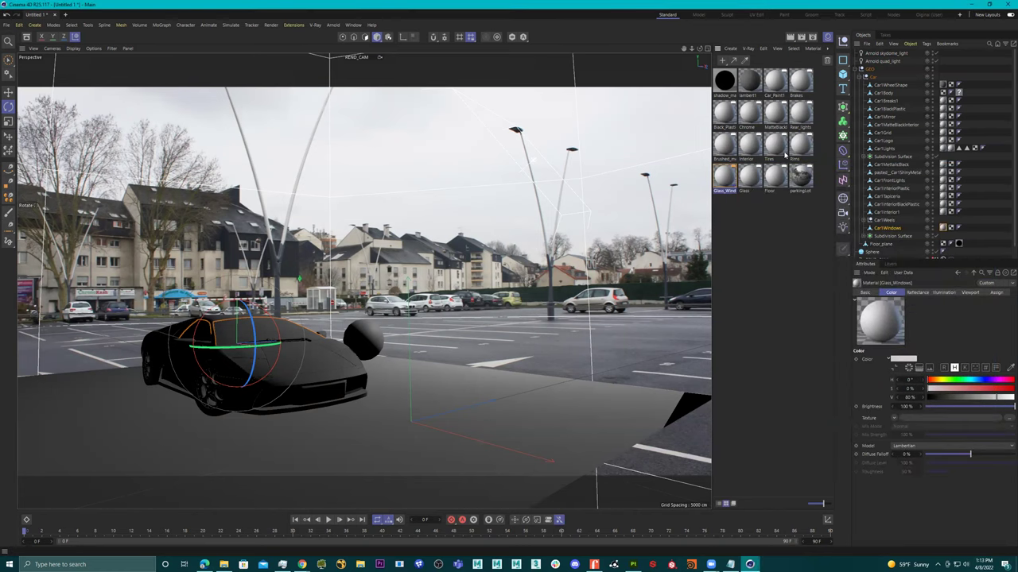
# Create an Arnold standard_surface material, name it glass and apply the glass preset to it
pyautogui.click(730, 49)
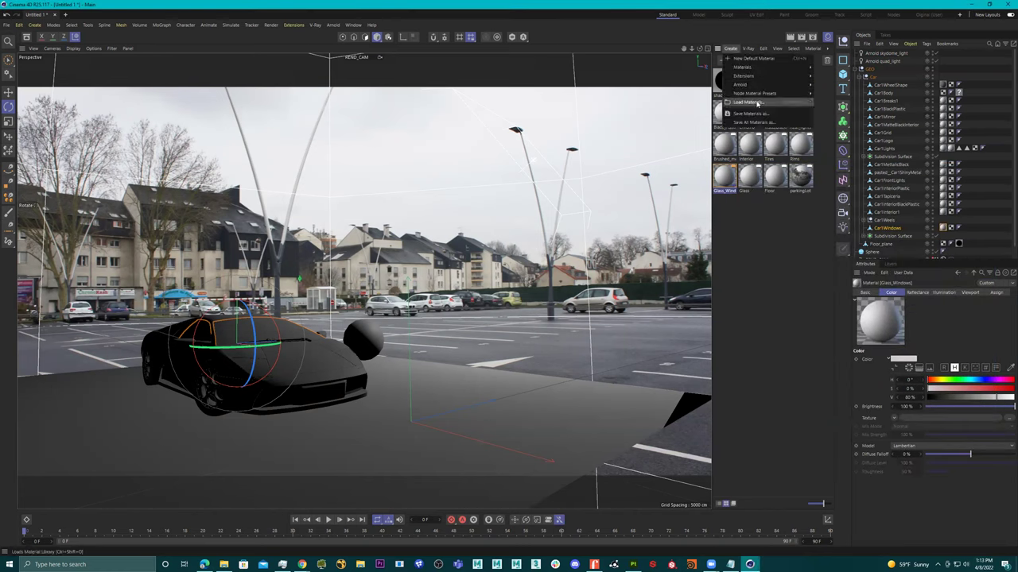
pyautogui.moveTo(743, 84)
pyautogui.moveTo(823, 93)
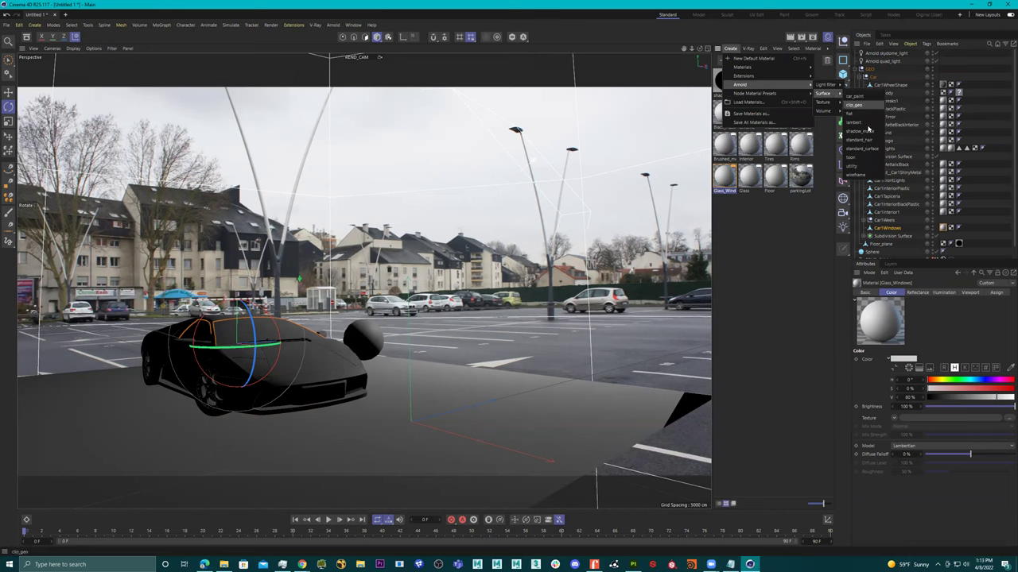
pyautogui.click(869, 149)
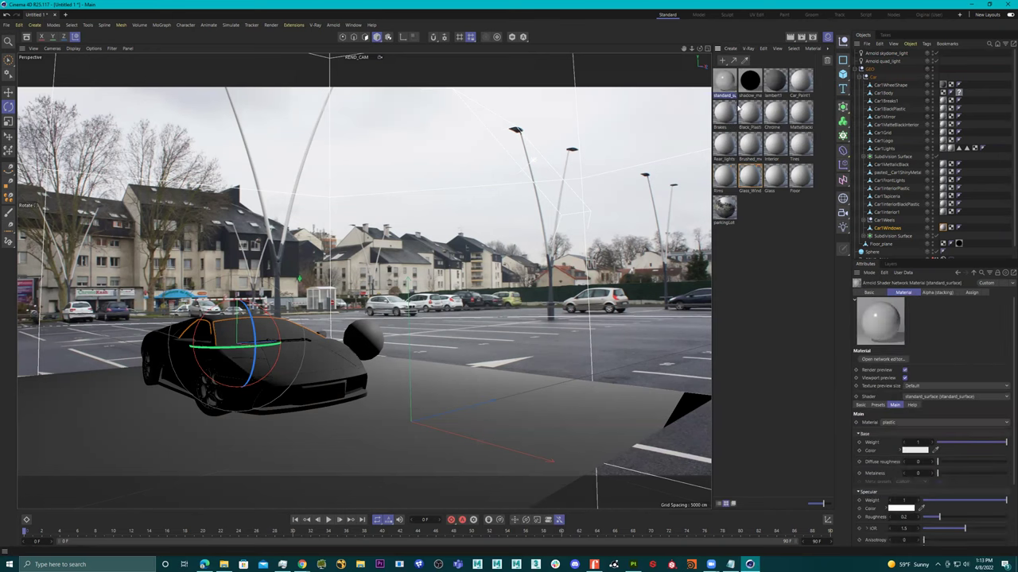
pyautogui.doubleClick(725, 83)
pyautogui.write('ulass')
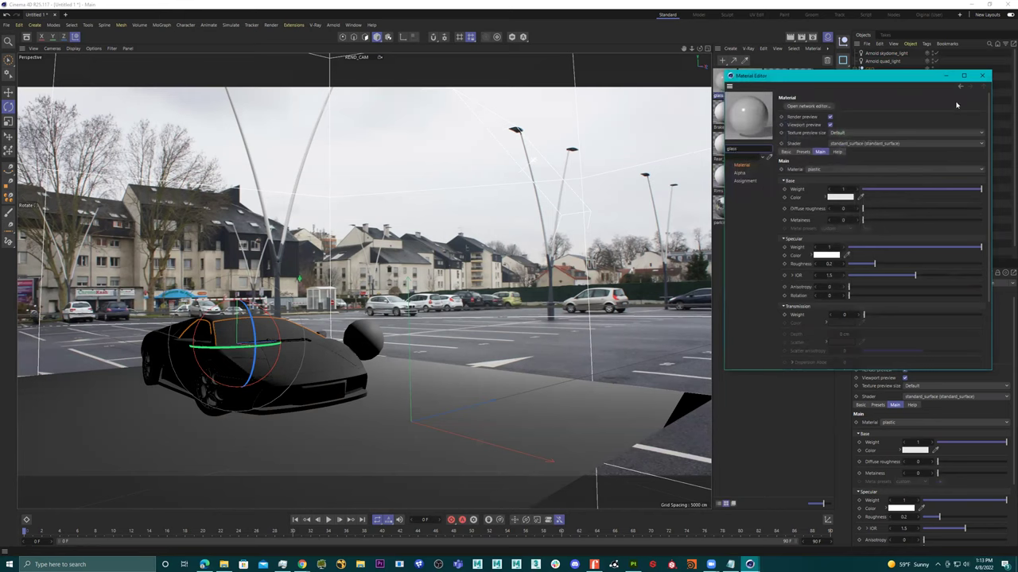
pyautogui.click(849, 170)
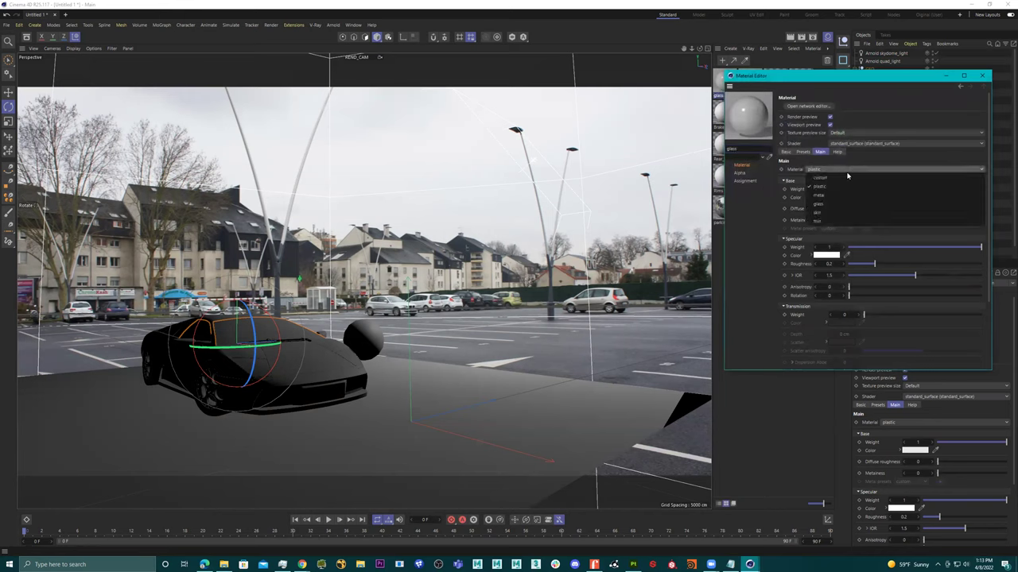
pyautogui.click(849, 205)
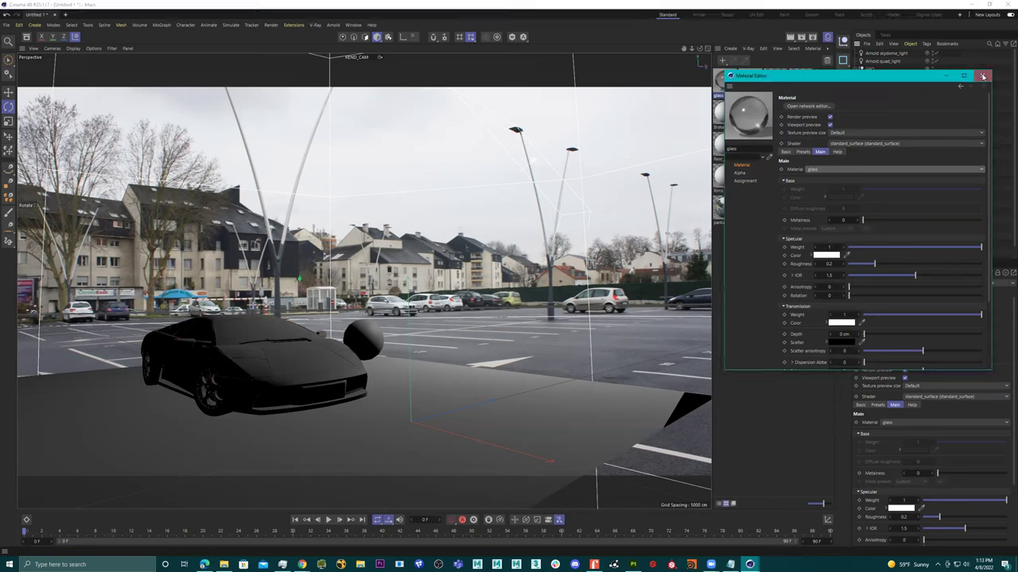
# Assign the new glass material to Car1Windows and delete its old Glass_Windows material tag
pyautogui.click(725, 85)
pyautogui.moveTo(729, 85); pyautogui.dragTo(897, 229)
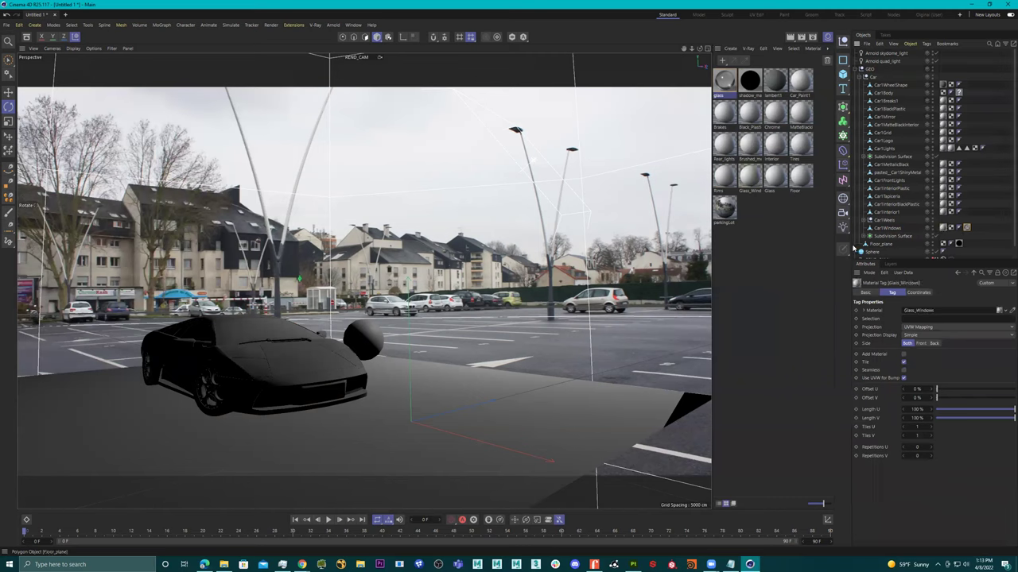
pyautogui.click(853, 249)
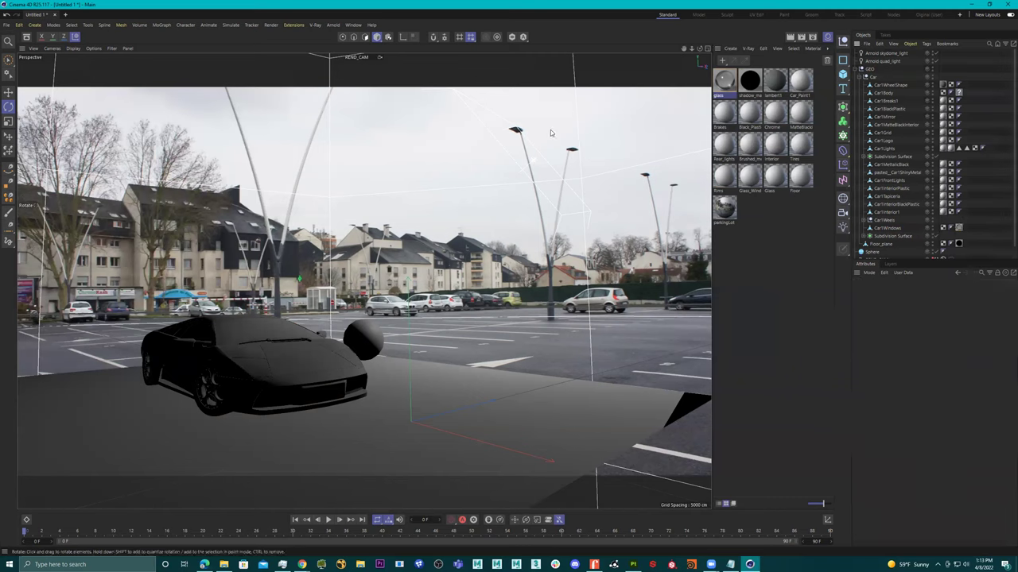
# Open the Arnold IPR window, place it clear of the material list and select the Car1Body object
pyautogui.click(333, 25)
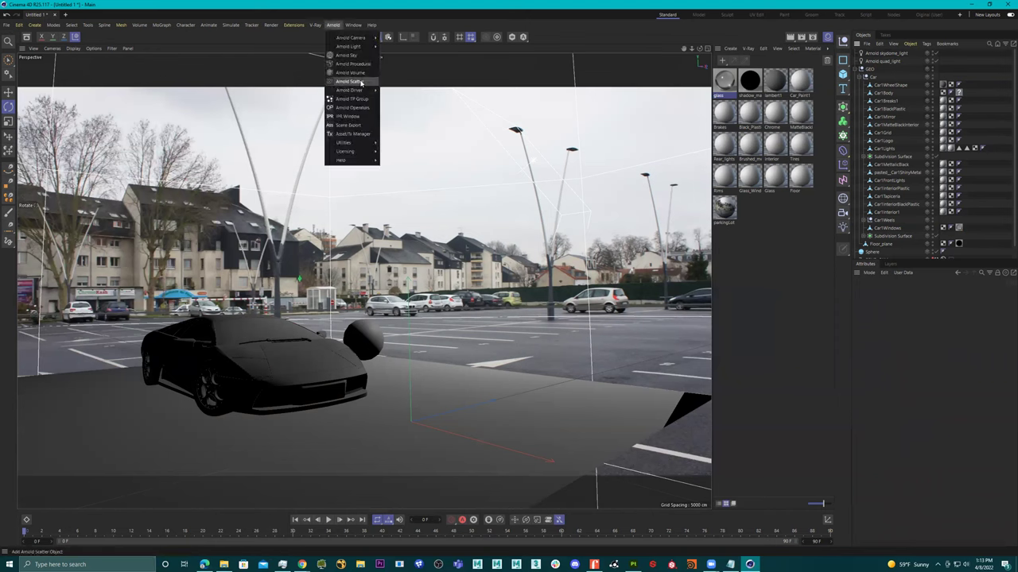
pyautogui.click(348, 116)
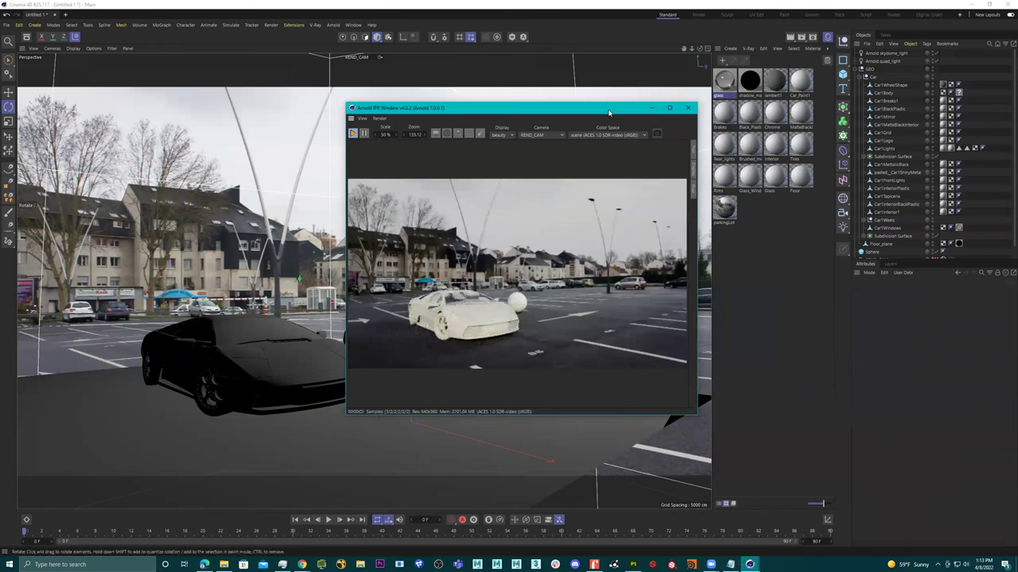
pyautogui.moveTo(601, 112); pyautogui.dragTo(632, 124)
pyautogui.click(322, 358)
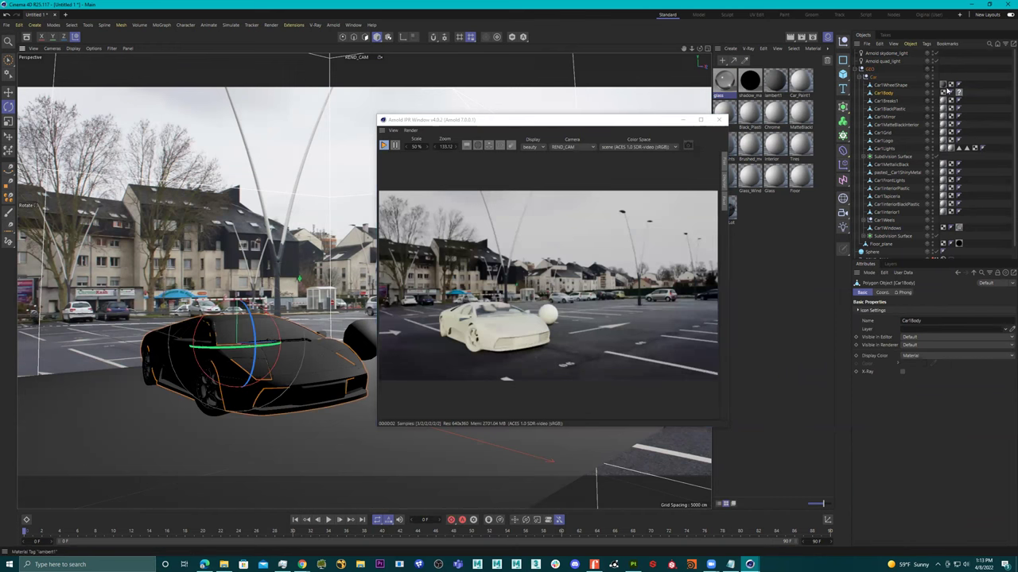
pyautogui.click(656, 126)
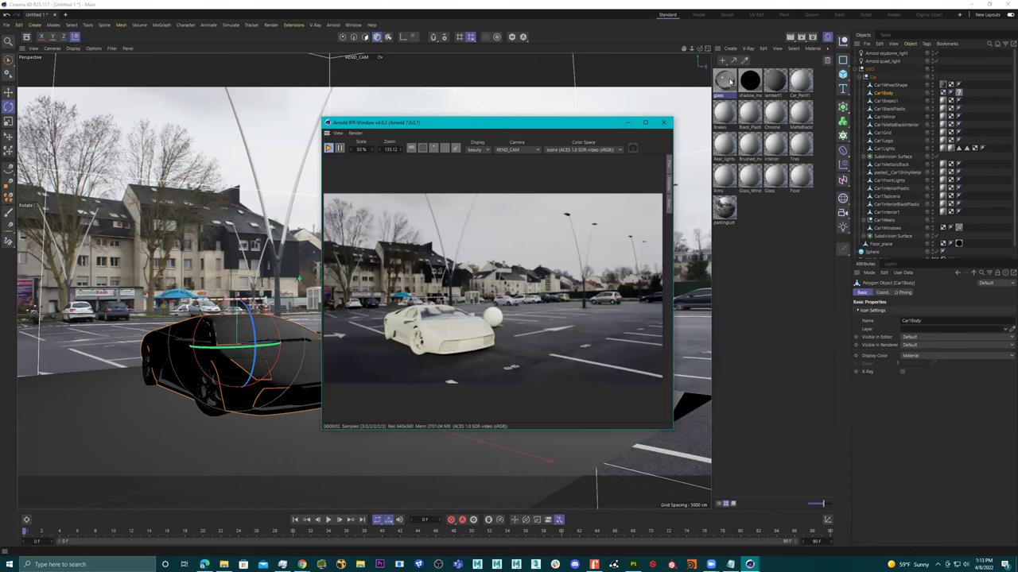
# Create another Arnold standard_surface material and name it car
pyautogui.click(730, 49)
pyautogui.moveTo(758, 77)
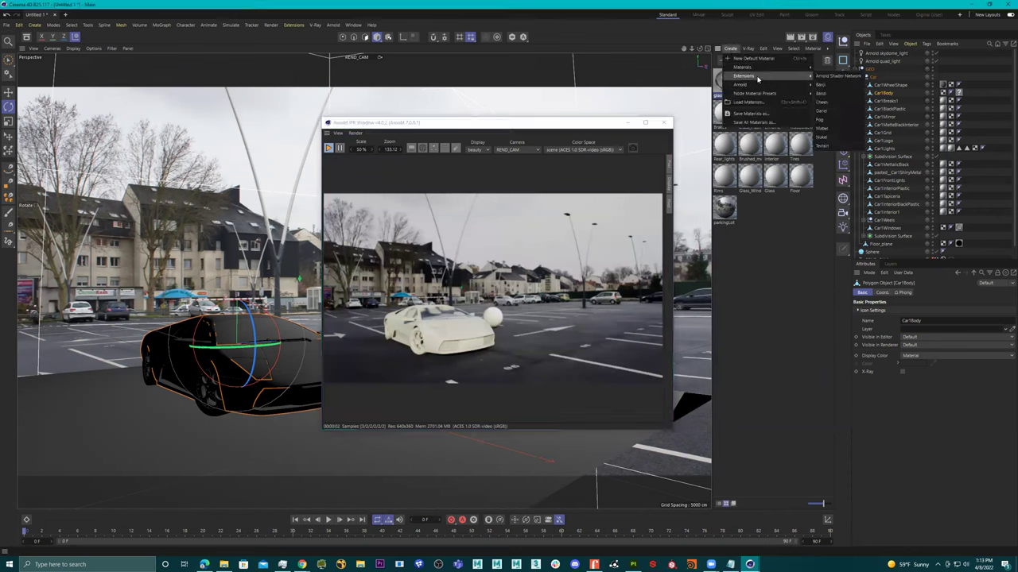
pyautogui.moveTo(825, 93)
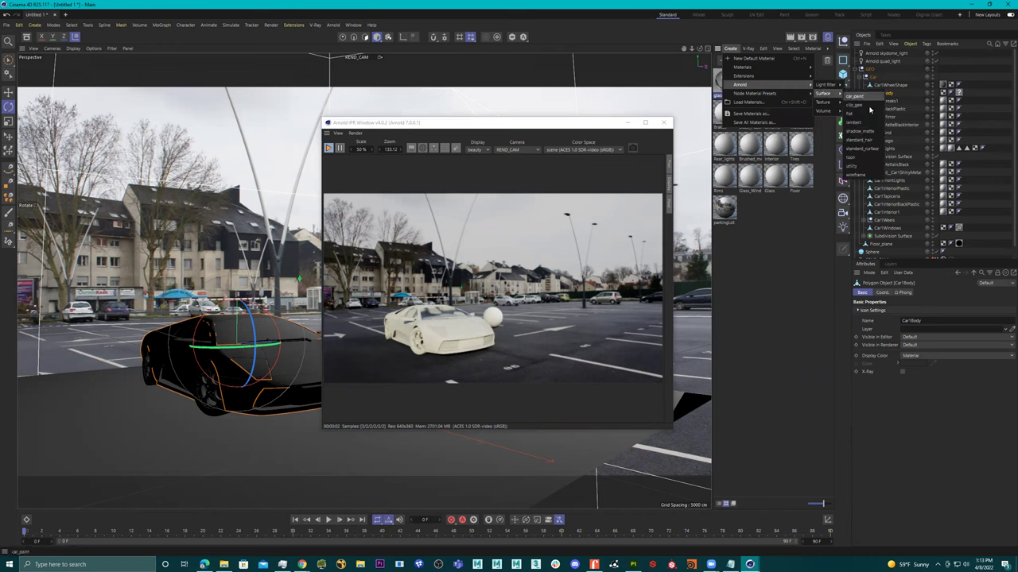
pyautogui.click(864, 149)
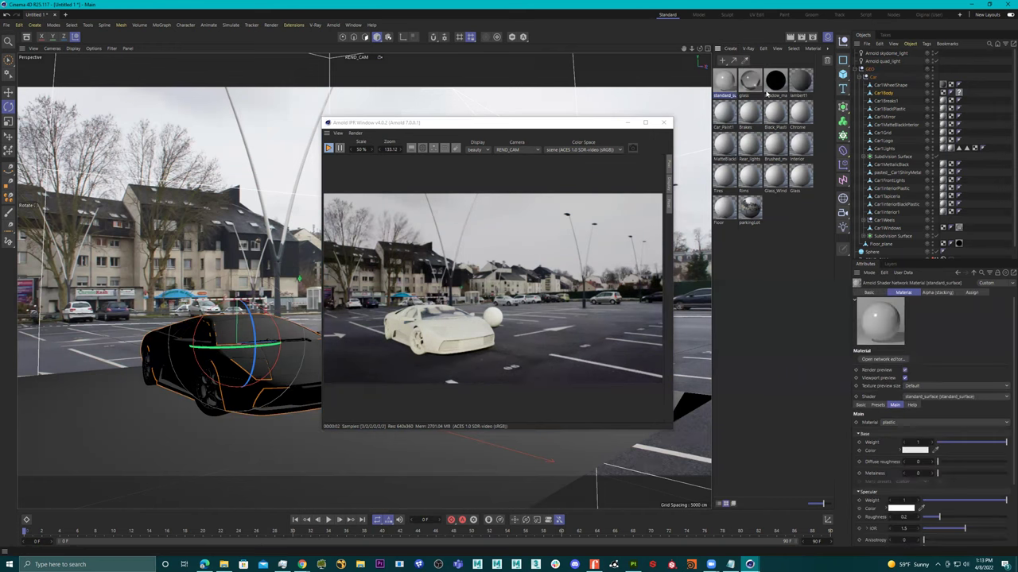
pyautogui.doubleClick(725, 83)
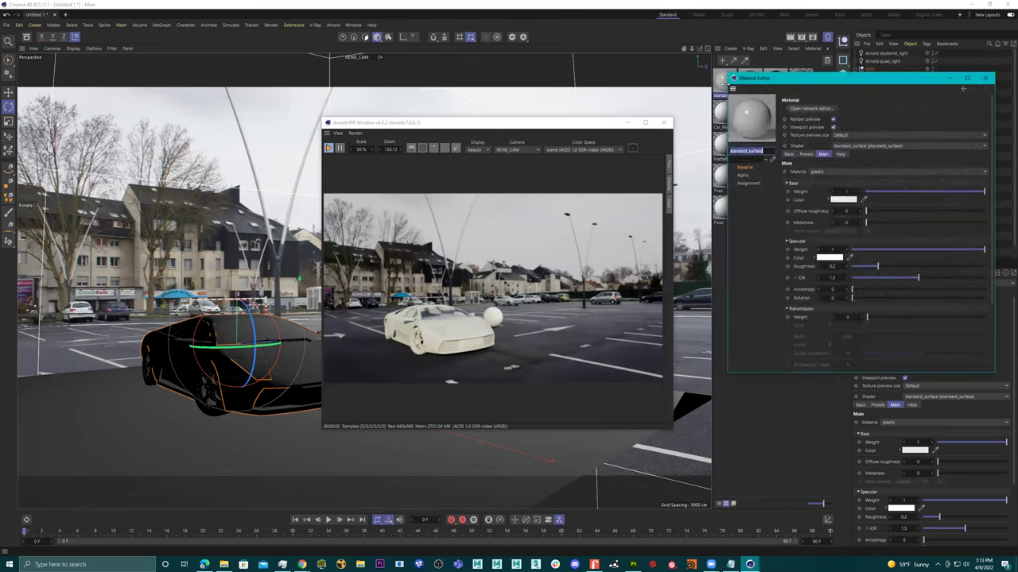
pyautogui.press('BackSpace')
pyautogui.write('car')
pyautogui.press('Return')
pyautogui.click(986, 78)
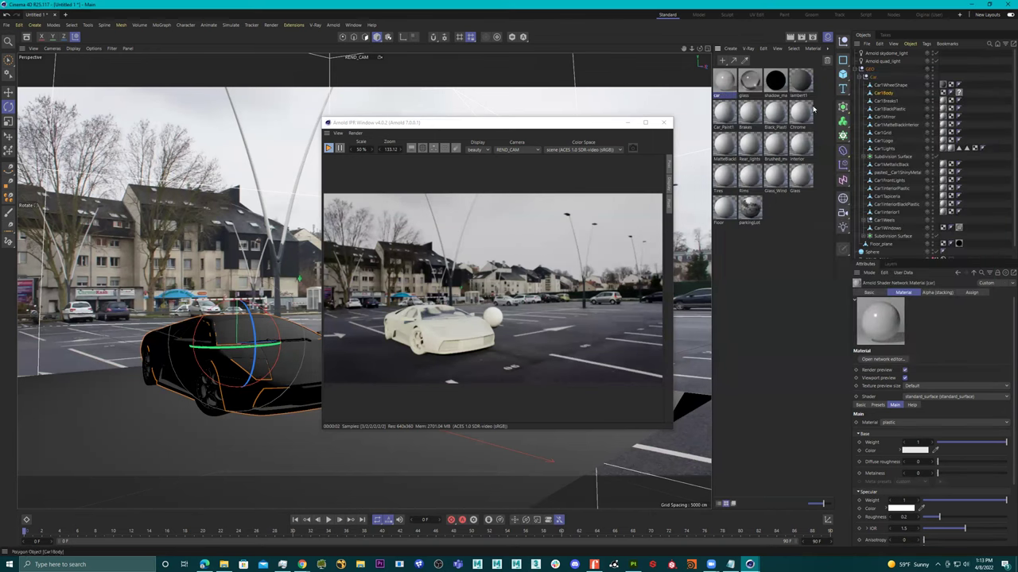
# Set the car material's base color to bright green and assign the material to Car1Body
pyautogui.doubleClick(727, 86)
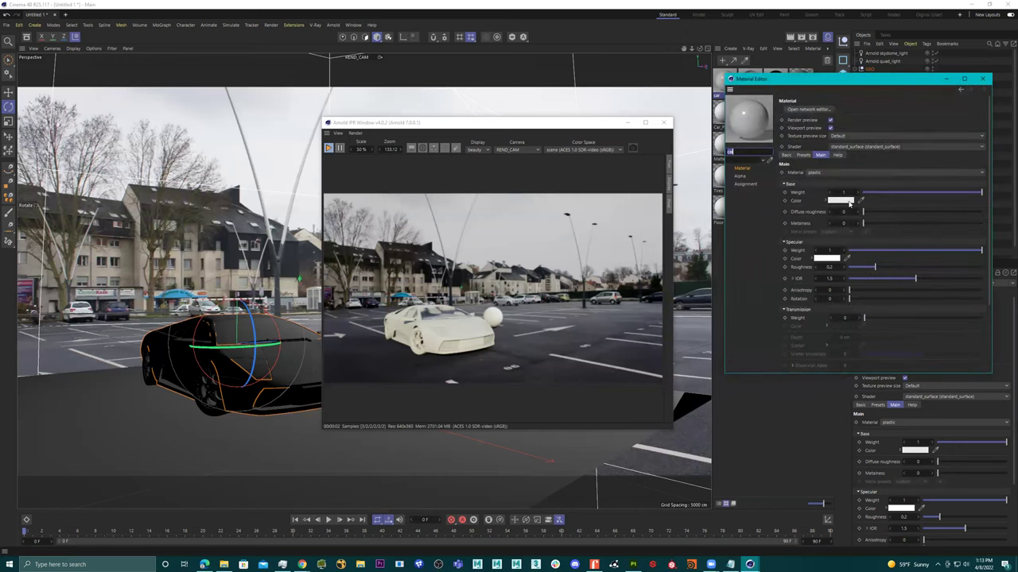
pyautogui.click(849, 203)
pyautogui.click(817, 256)
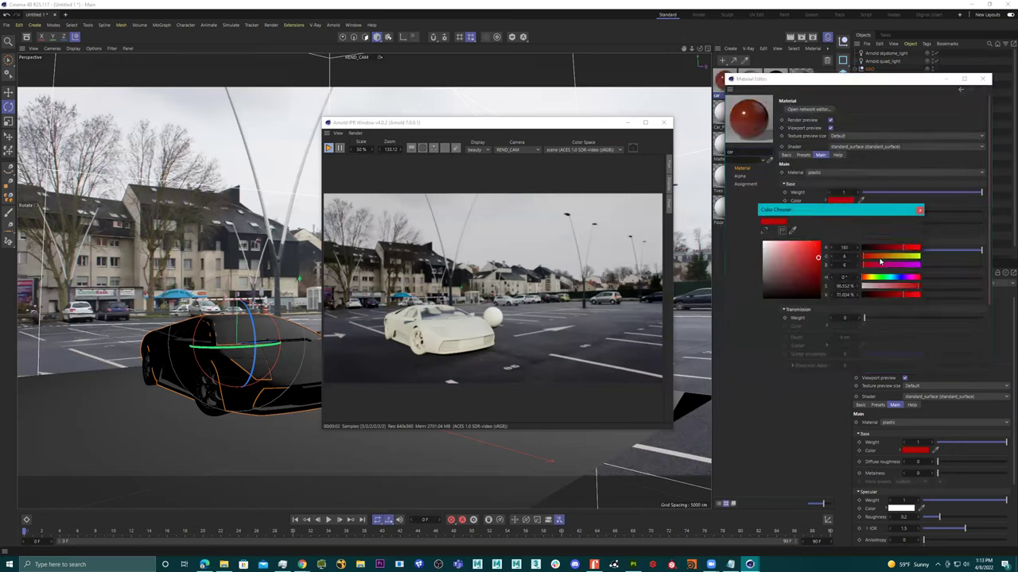
pyautogui.click(885, 278)
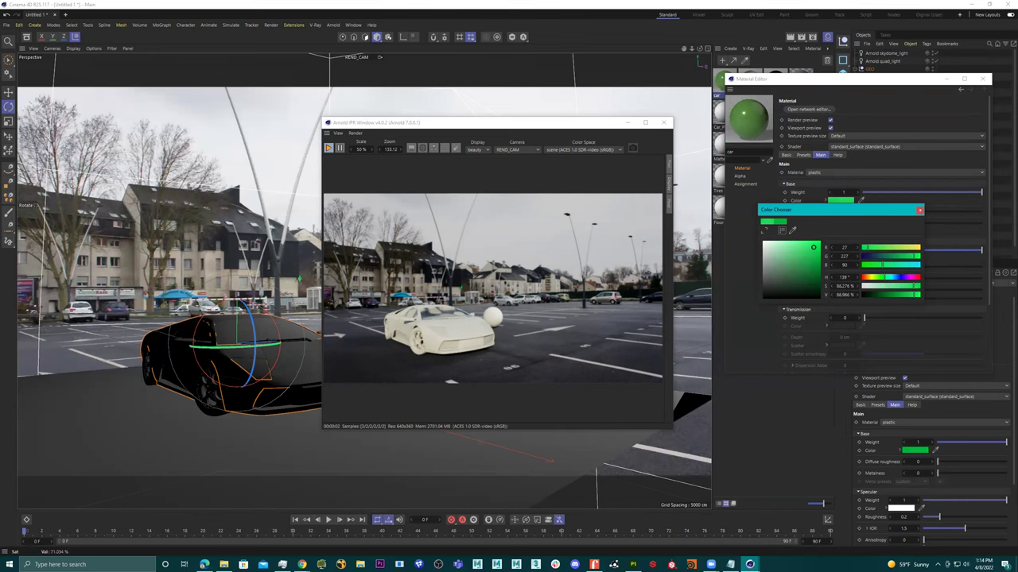
pyautogui.click(920, 210)
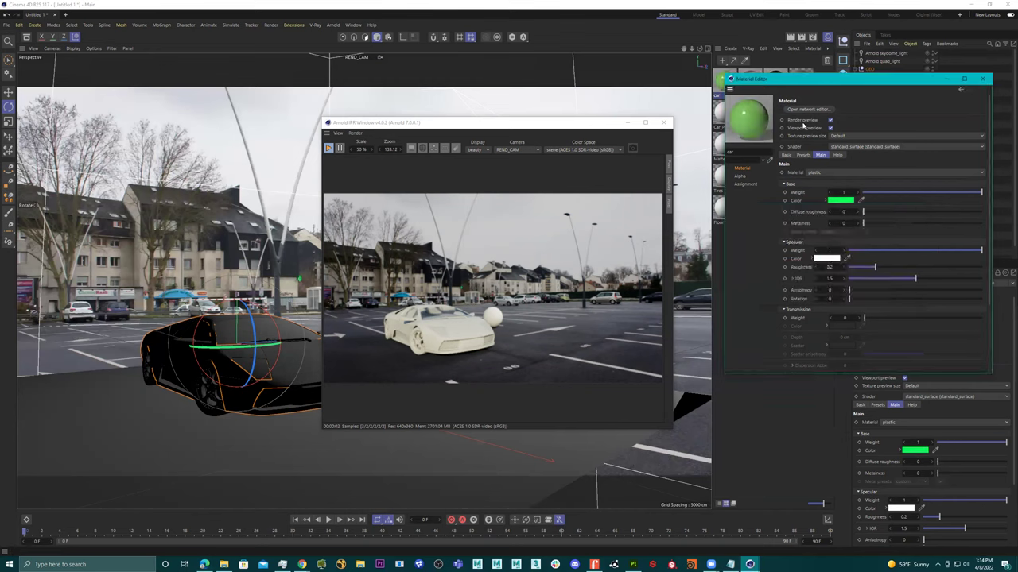
pyautogui.click(983, 78)
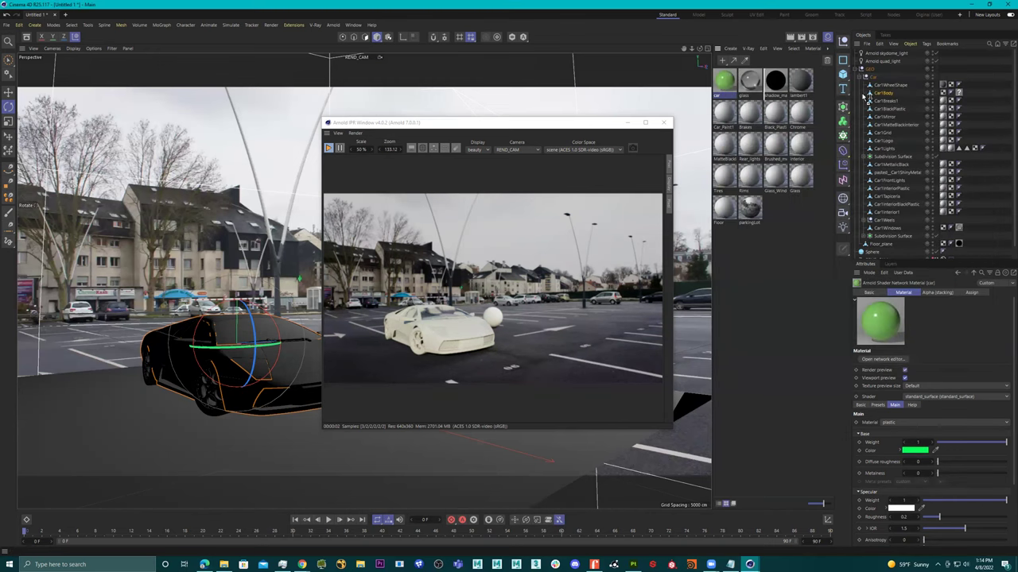
pyautogui.moveTo(898, 95); pyautogui.dragTo(899, 94)
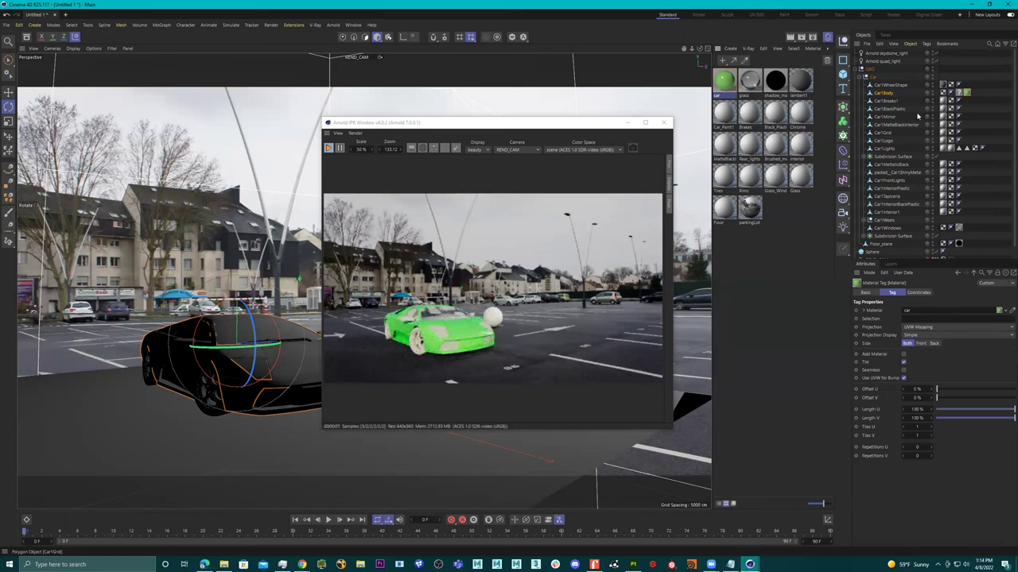
# Darken the car material's base color to about RGB 24, 157, 67 and set its specular roughness to 0.06
pyautogui.doubleClick(725, 81)
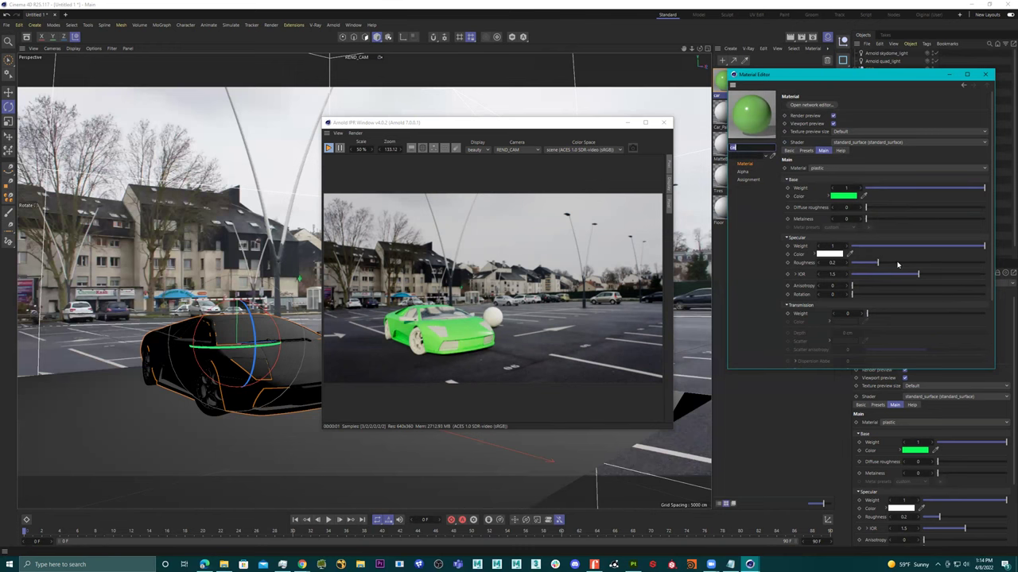
pyautogui.click(845, 196)
pyautogui.moveTo(819, 246); pyautogui.dragTo(813, 258)
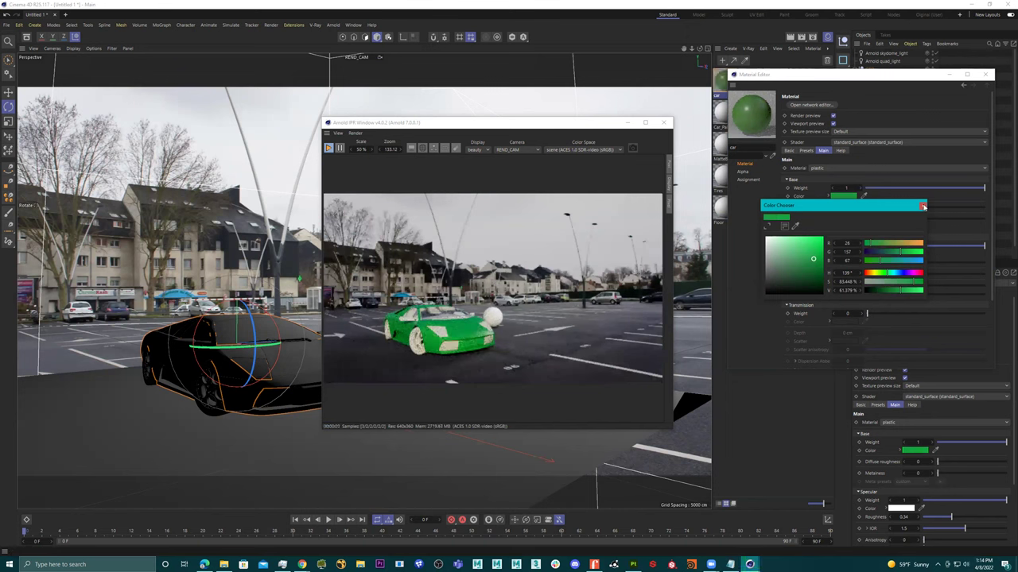
pyautogui.click(922, 206)
pyautogui.moveTo(881, 263); pyautogui.dragTo(856, 263)
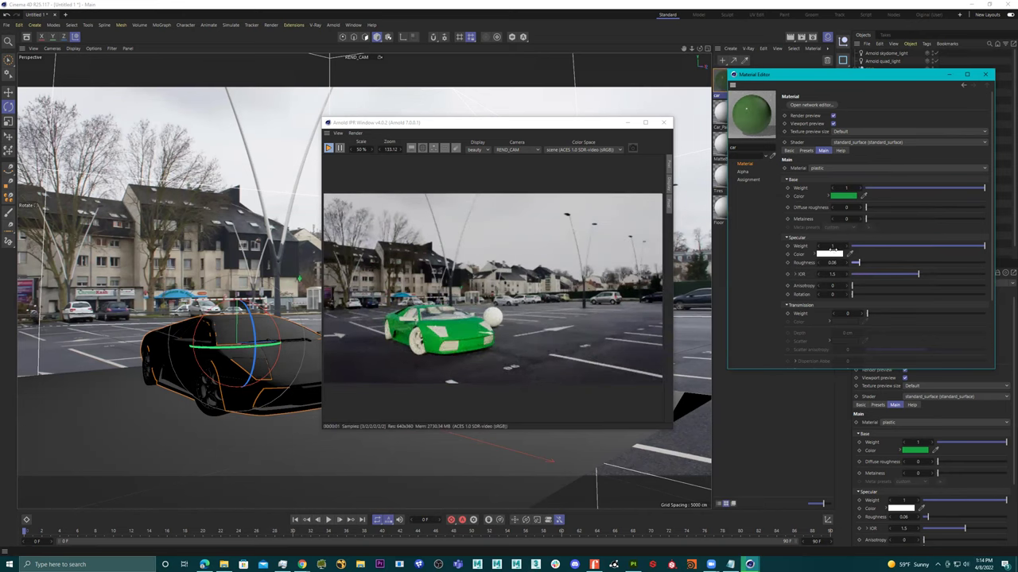
# Restart the Arnold IPR window, move it clear of the material list and close the material editor
pyautogui.click(663, 123)
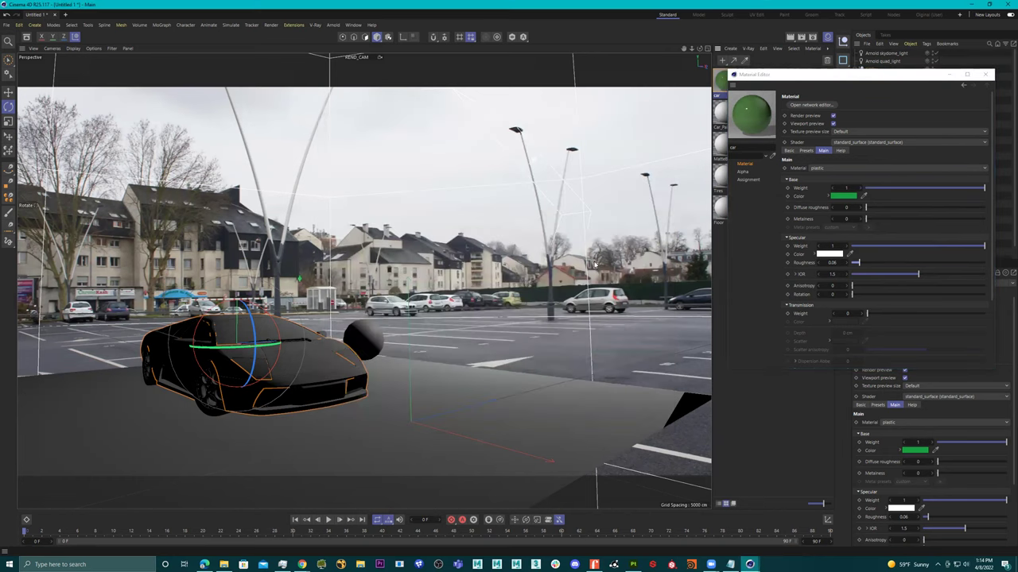
pyautogui.click(332, 24)
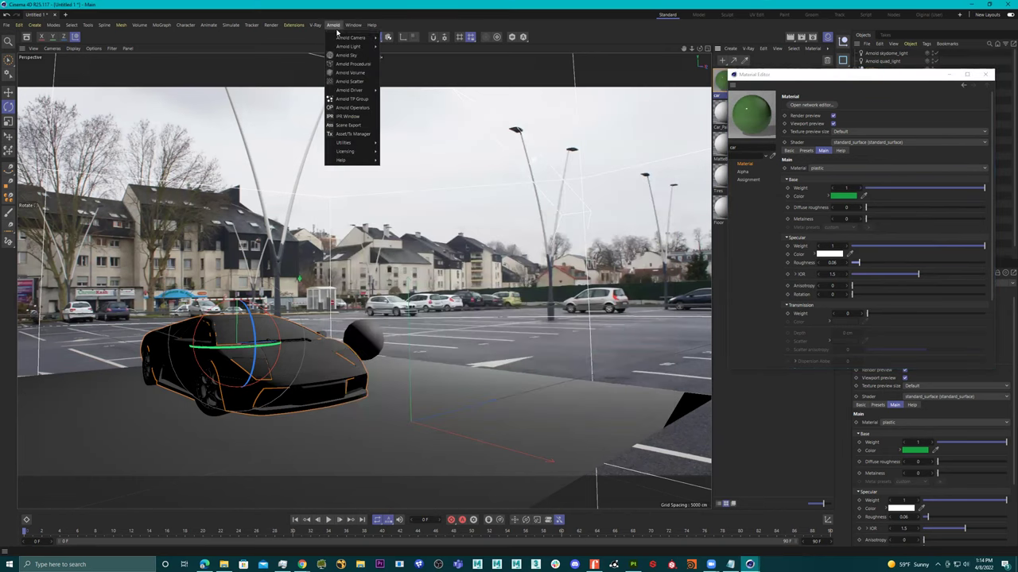
pyautogui.click(347, 116)
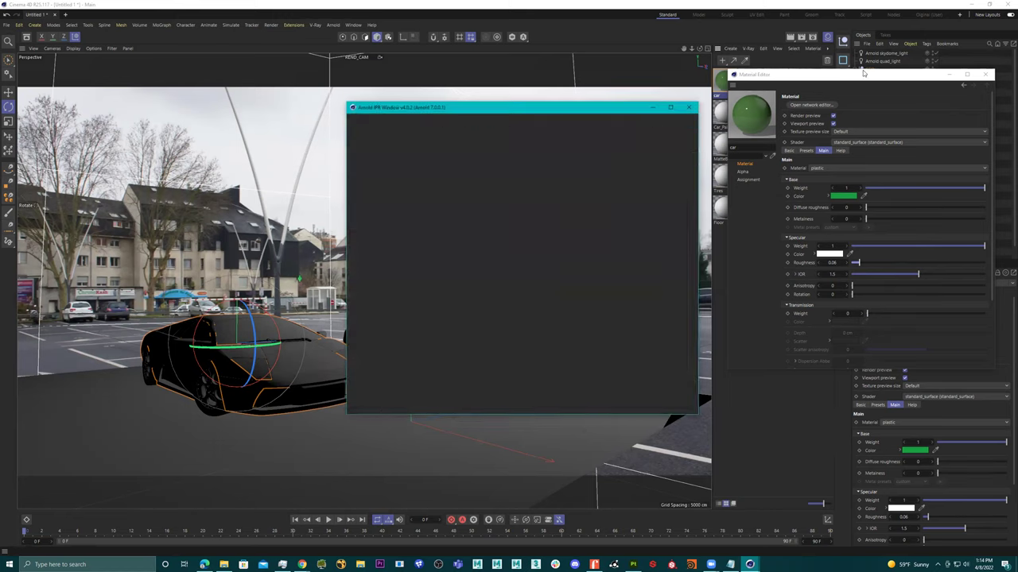
pyautogui.moveTo(606, 104); pyautogui.dragTo(467, 86)
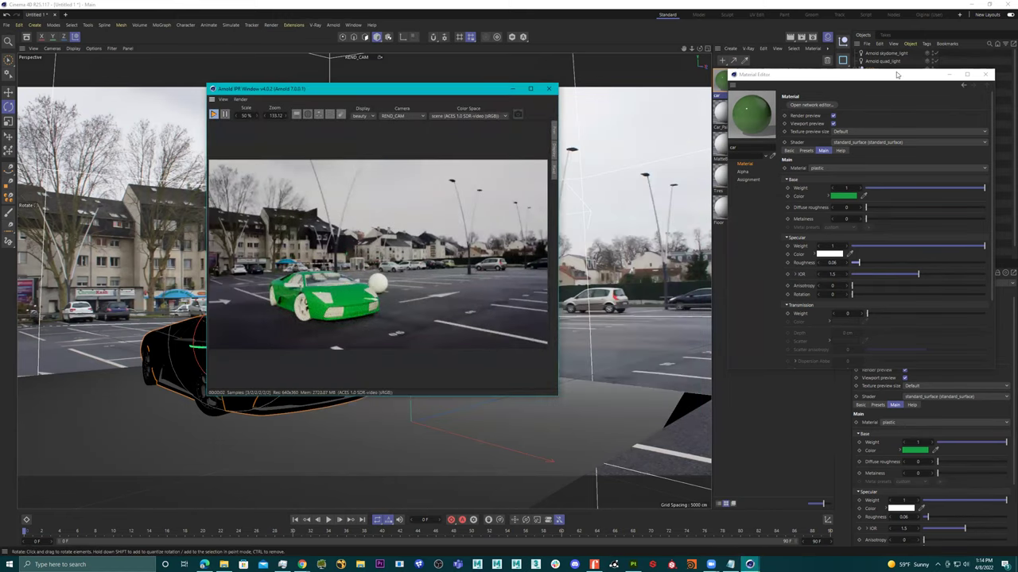
pyautogui.click(985, 74)
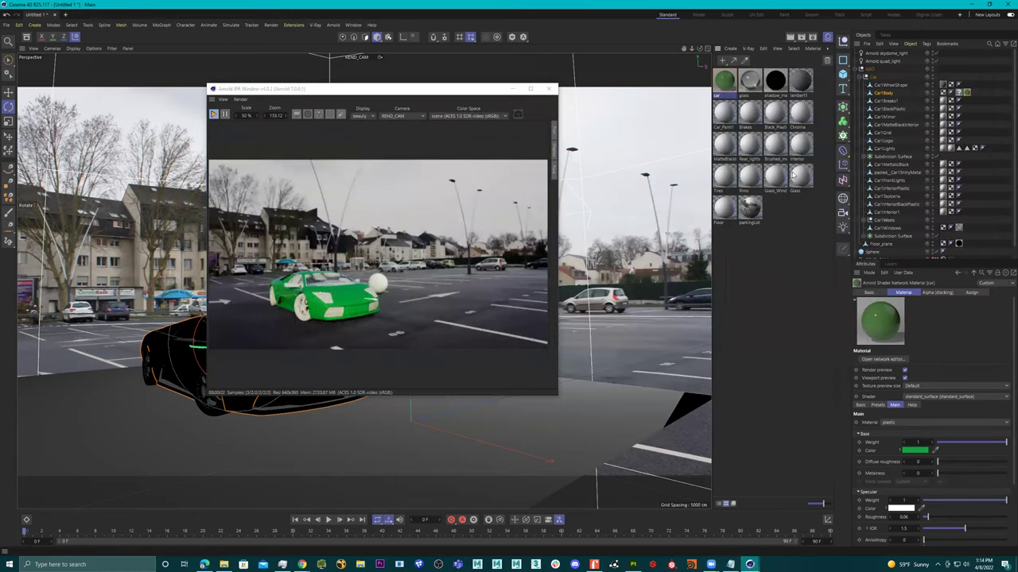
# Set the new glass material's transmission weight to about 0.88 and darken its transmission color to grey
pyautogui.doubleClick(750, 82)
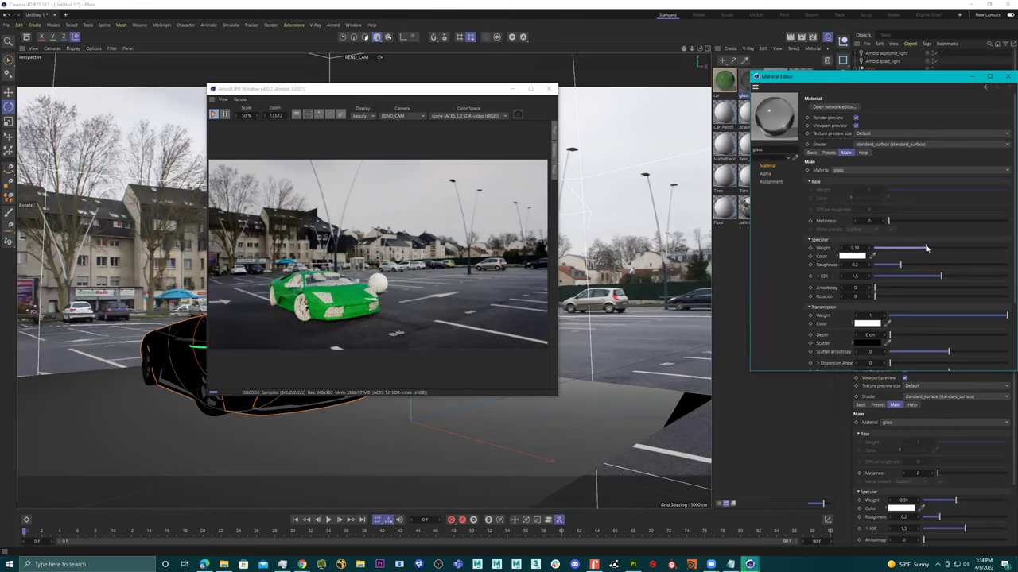
pyautogui.scroll(-2, 886, 338)
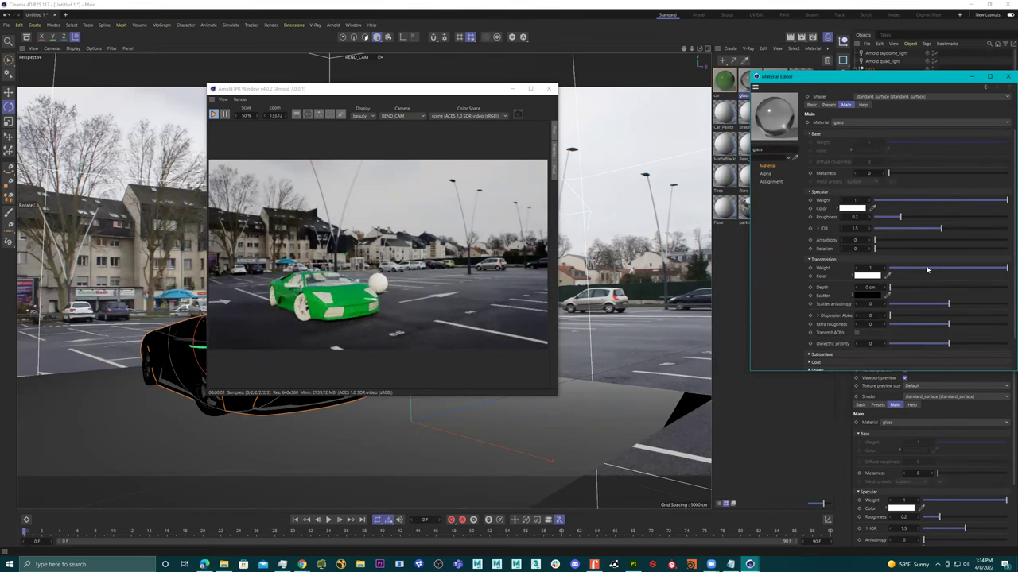
pyautogui.moveTo(923, 270); pyautogui.dragTo(993, 269)
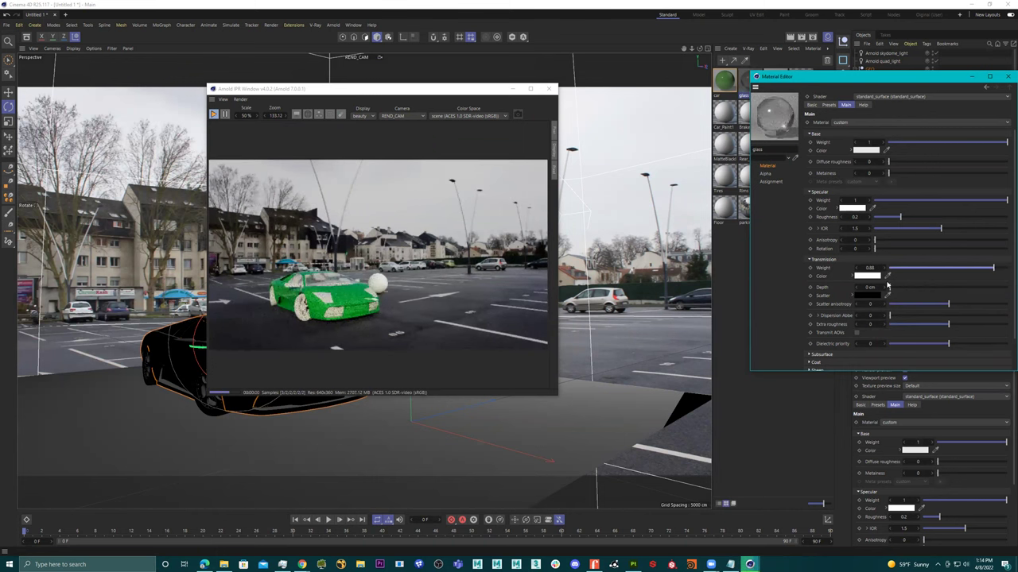
pyautogui.click(866, 276)
pyautogui.moveTo(790, 322); pyautogui.dragTo(790, 343)
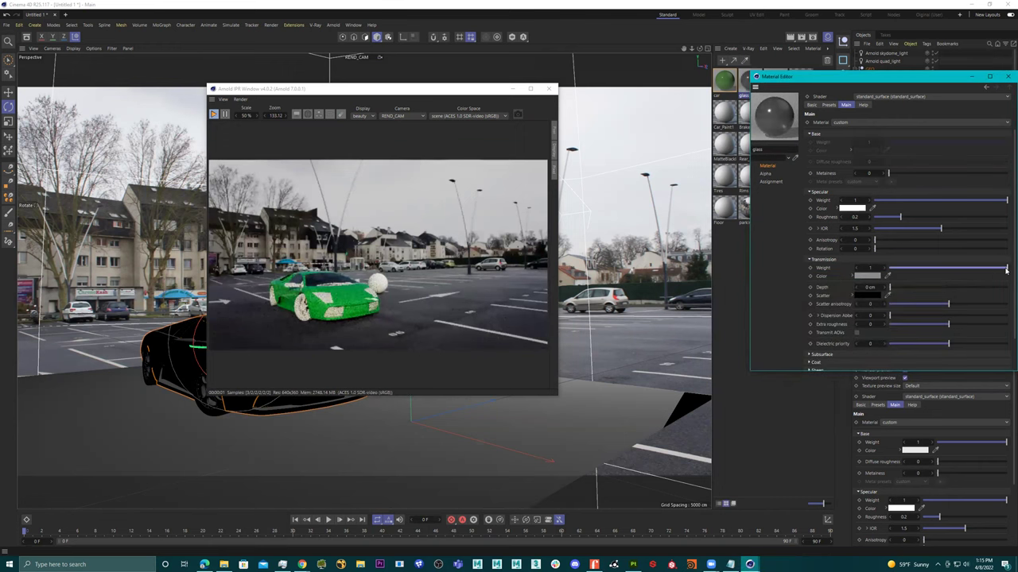
# Set the glass material's transmission weight to 0.94 and its transmission color to pale blue, about RGB 208, 228, 234
pyautogui.moveTo(992, 270); pyautogui.dragTo(1000, 270)
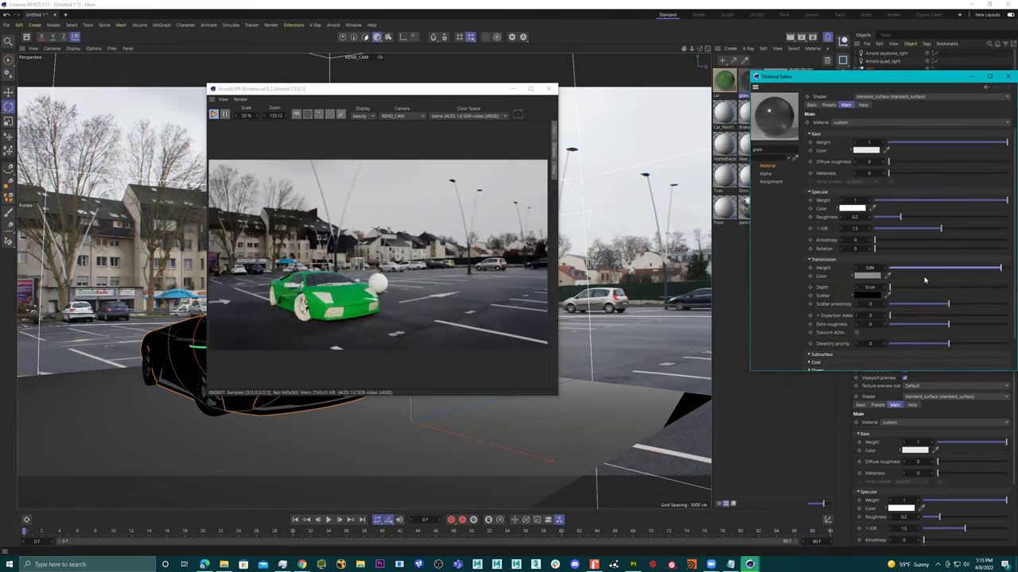
pyautogui.click(872, 276)
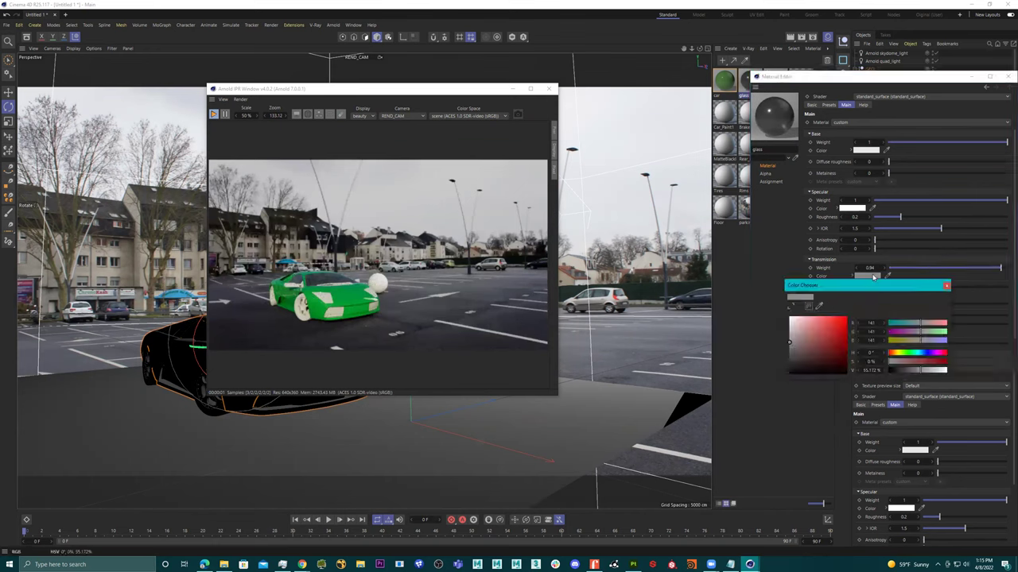
pyautogui.click(915, 353)
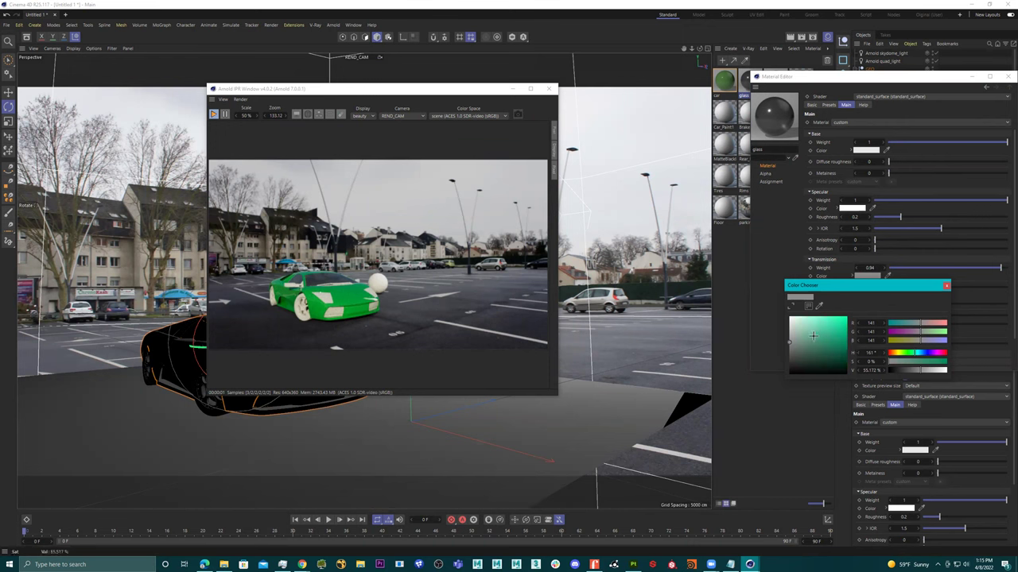
pyautogui.moveTo(922, 356); pyautogui.dragTo(925, 355)
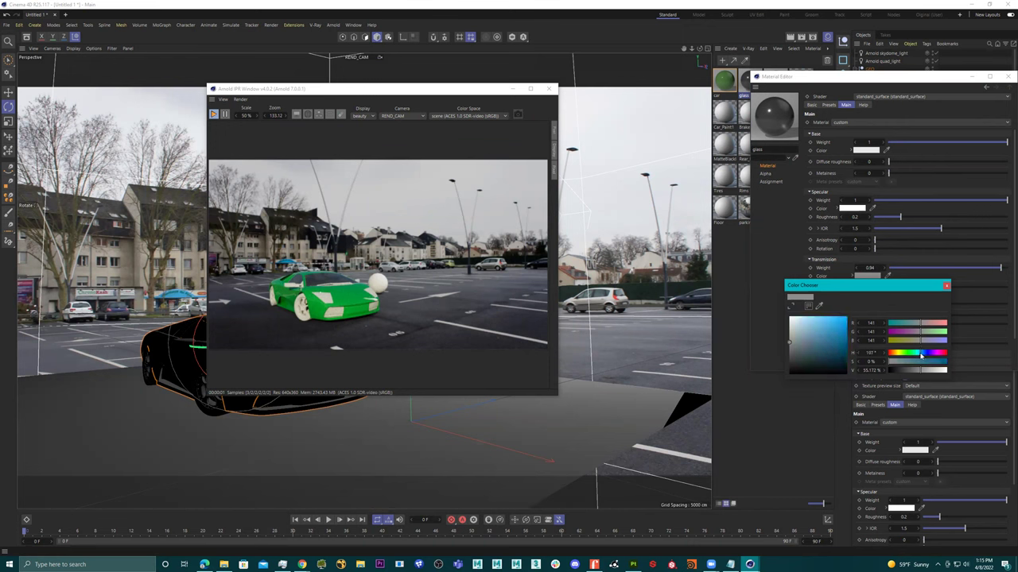
pyautogui.click(795, 321)
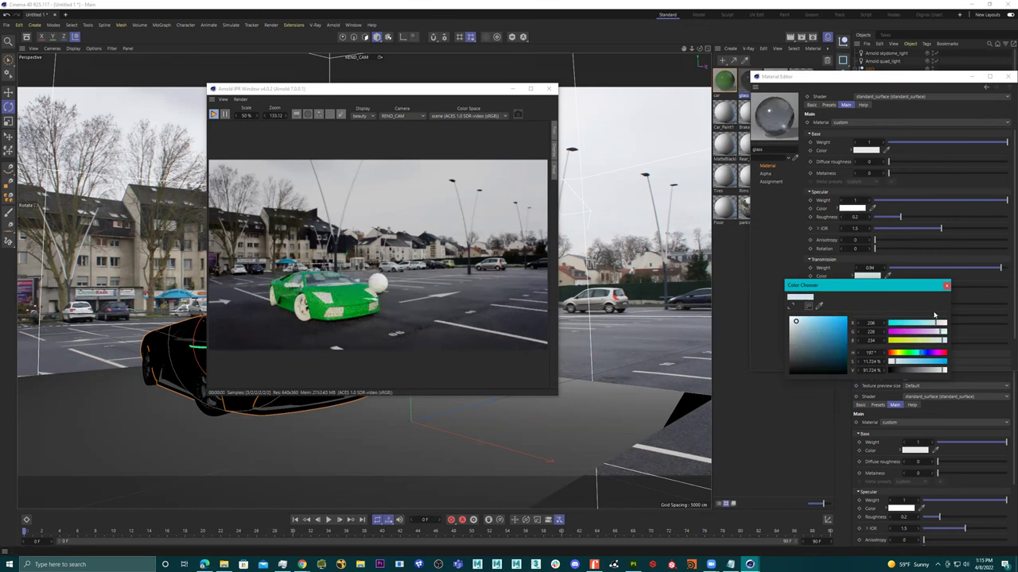
pyautogui.click(946, 286)
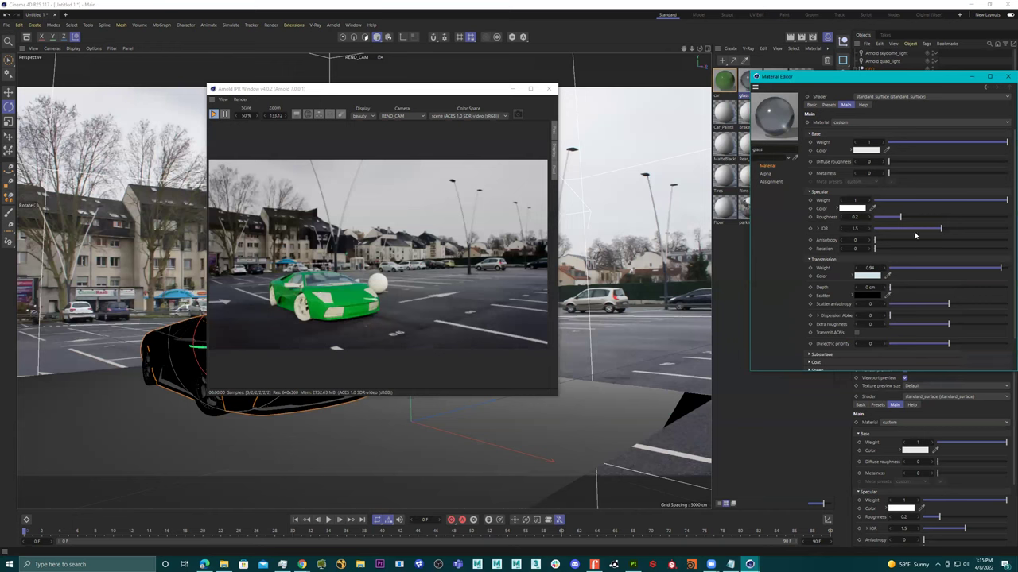
# Raise the glass material's transmission weight to 1, lower its specular roughness to 0.02, and close the IPR render window
pyautogui.moveTo(991, 270); pyautogui.dragTo(1008, 269)
pyautogui.moveTo(901, 218); pyautogui.dragTo(874, 218)
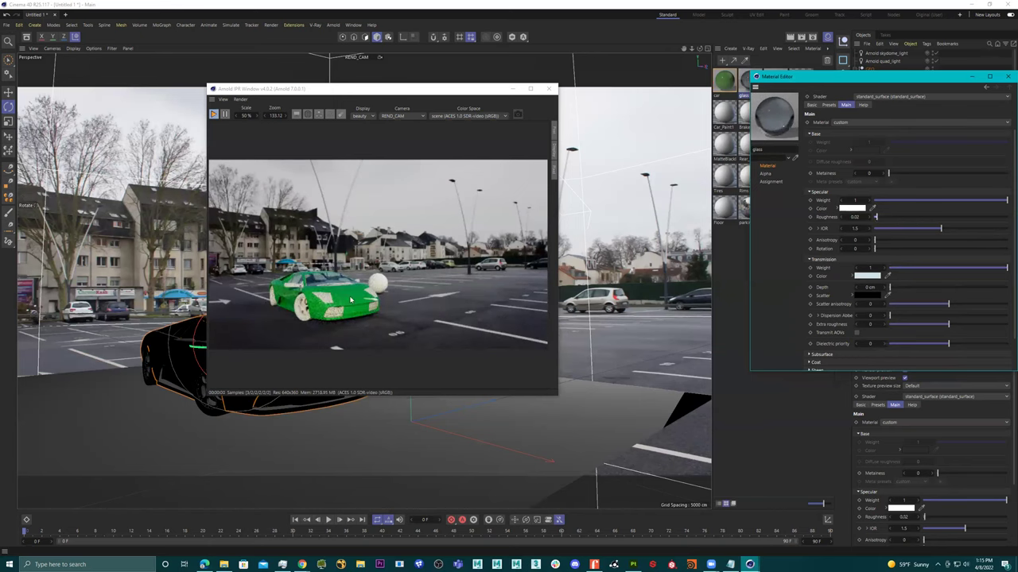
pyautogui.click(548, 89)
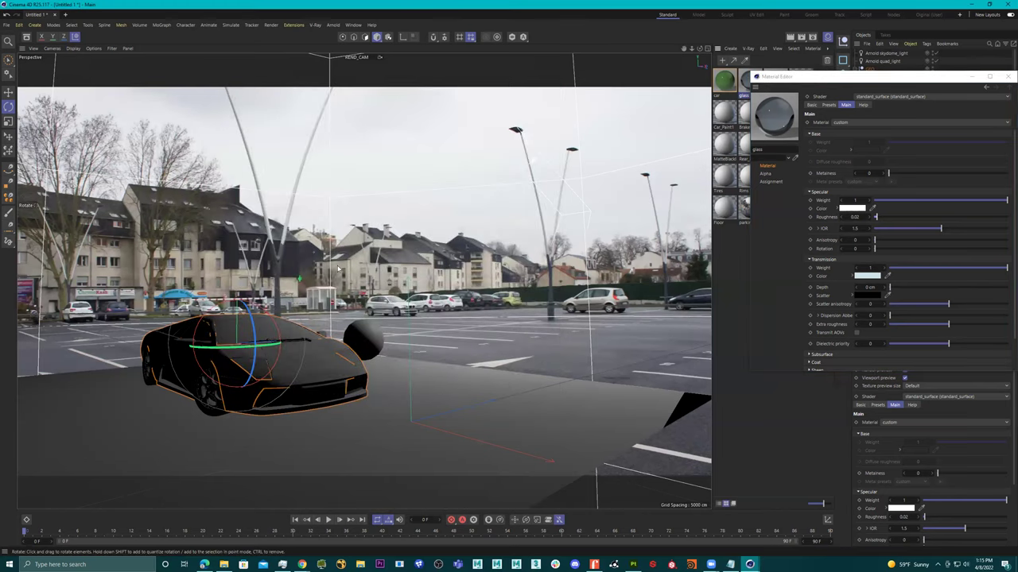
# Pick the front wheel, close the material editor, and expand the Car1Weels group down to the parts of Wheel1
pyautogui.click(211, 396)
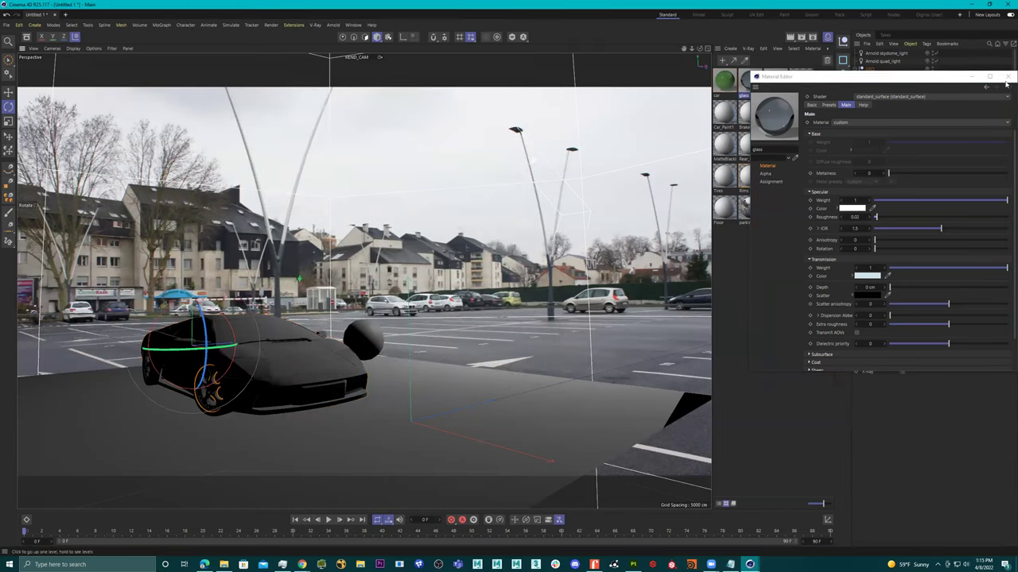
pyautogui.click(909, 16)
pyautogui.click(890, 221)
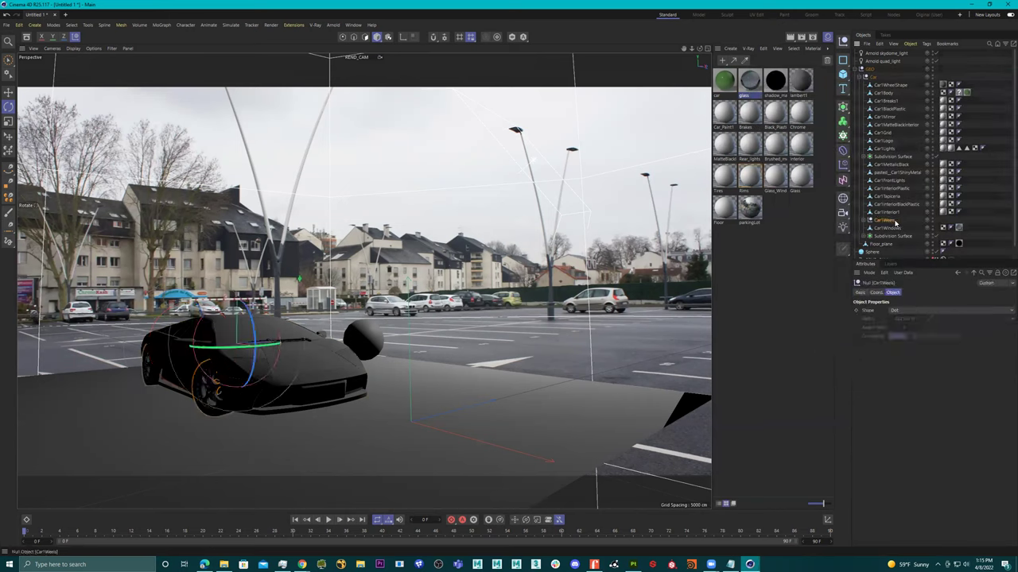
pyautogui.click(864, 220)
pyautogui.scroll(-2, 870, 199)
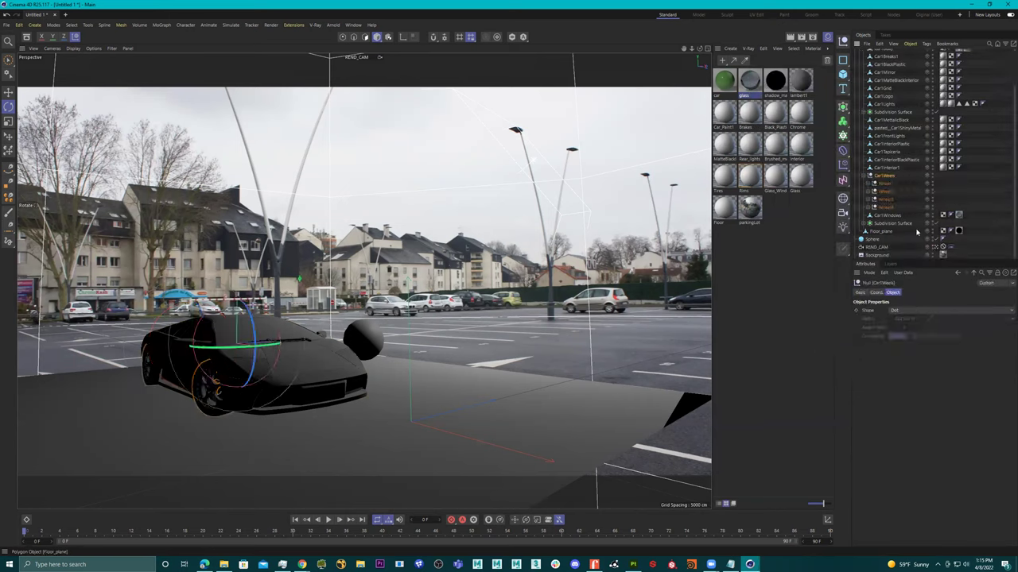
pyautogui.click(874, 183)
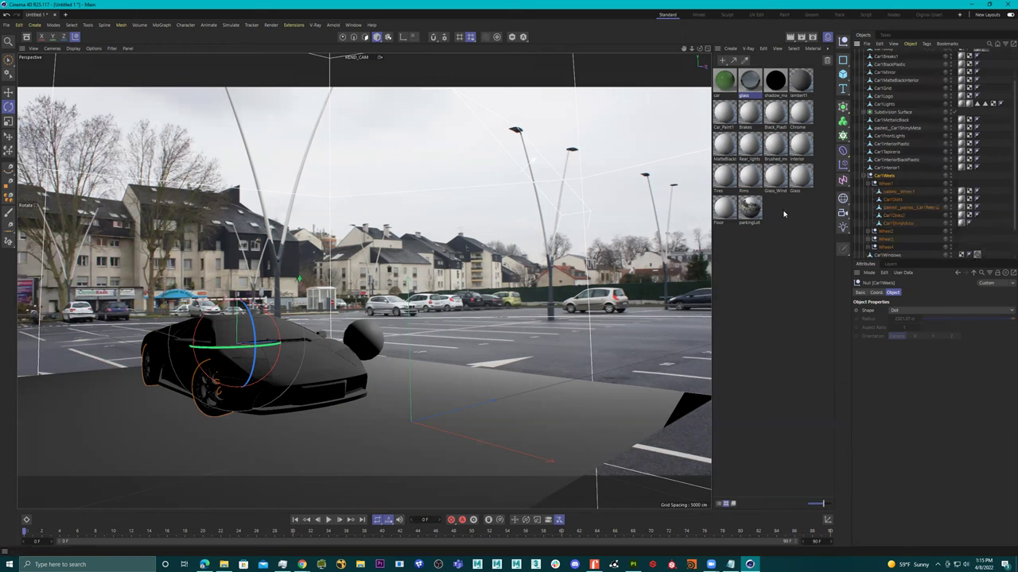
# Create a new Arnold standard_surface material and name it Chrome
pyautogui.click(730, 49)
pyautogui.moveTo(748, 84)
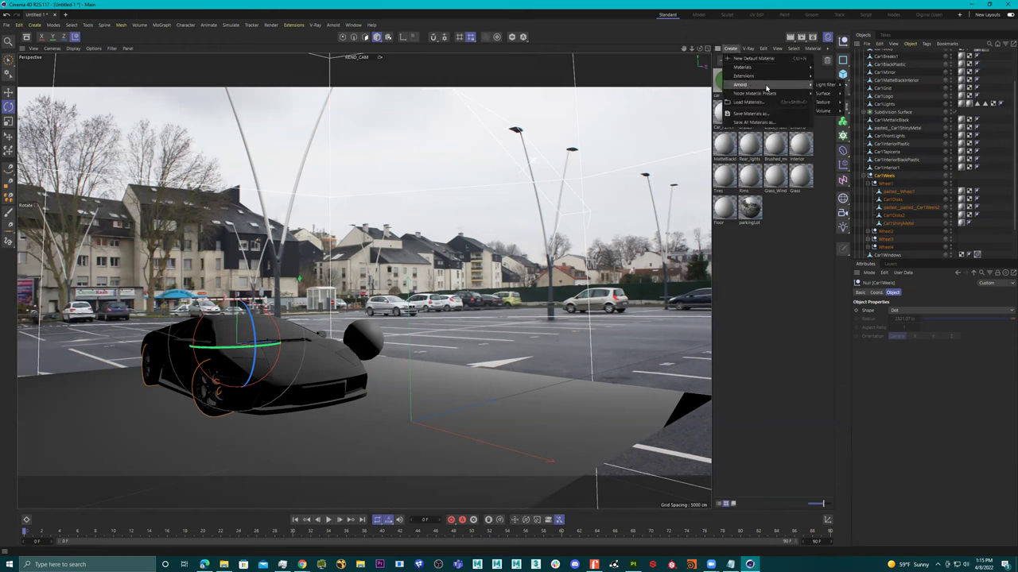
pyautogui.moveTo(839, 95)
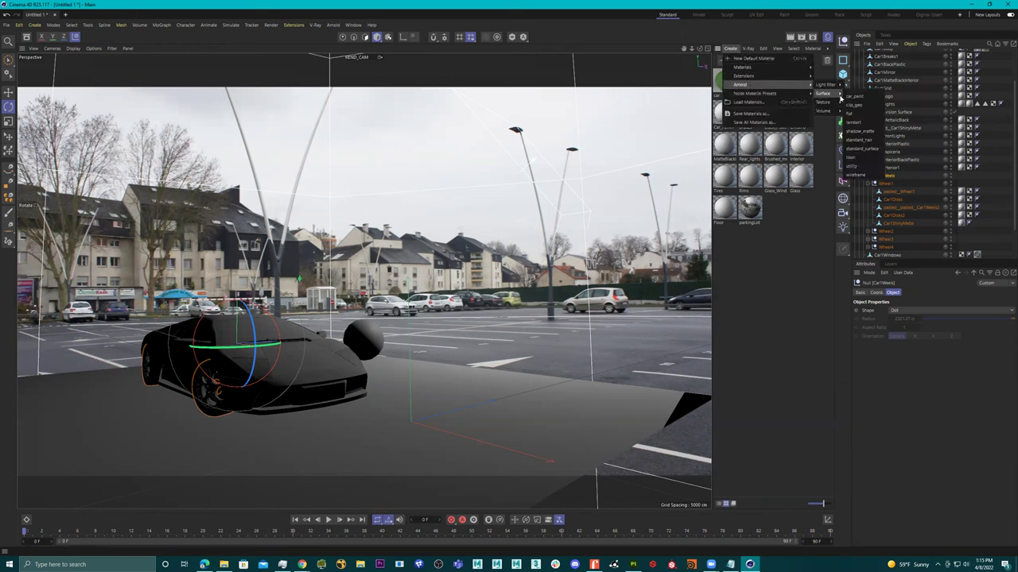
pyautogui.click(873, 149)
pyautogui.doubleClick(726, 96)
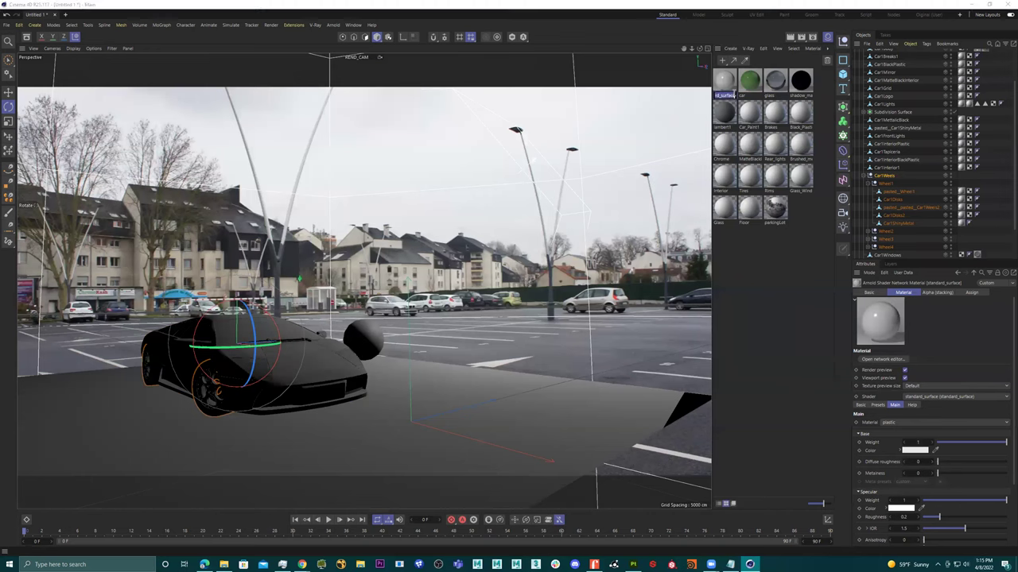
pyautogui.write('Chrome')
pyautogui.press('Return')
# Set the new Chrome material's type to metal and its specular roughness to 0.35
pyautogui.doubleClick(730, 86)
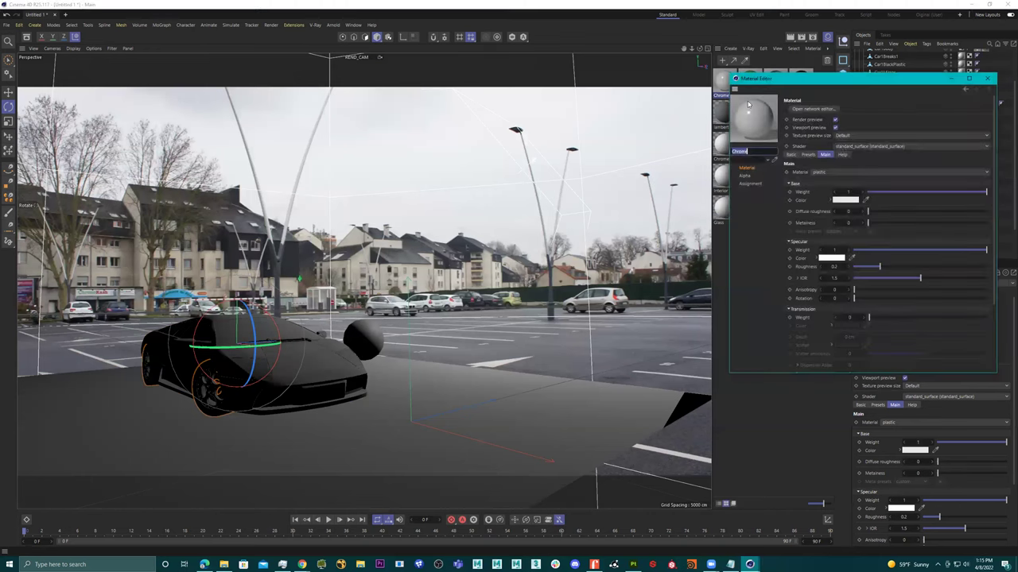
pyautogui.click(858, 173)
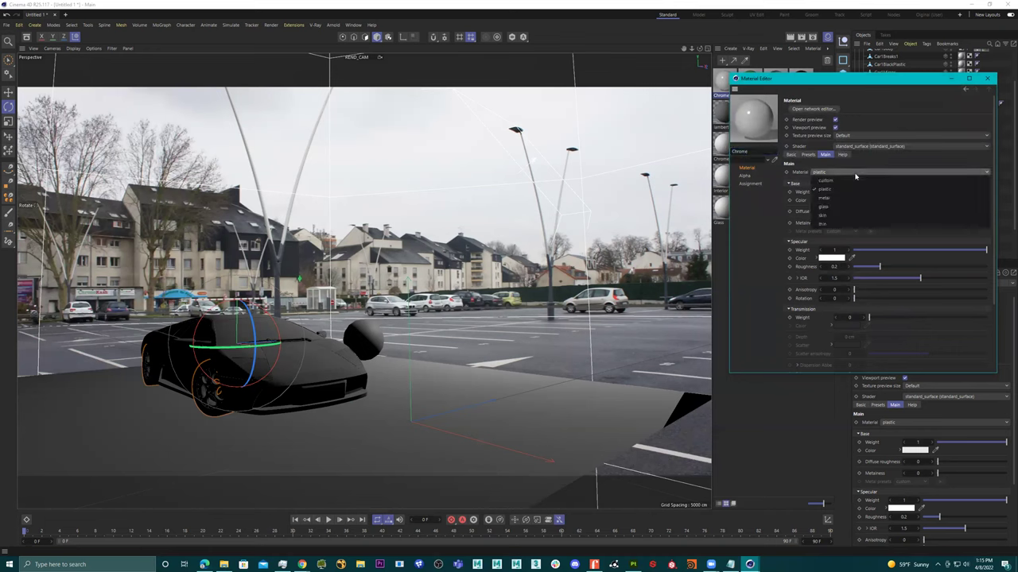
pyautogui.click(840, 199)
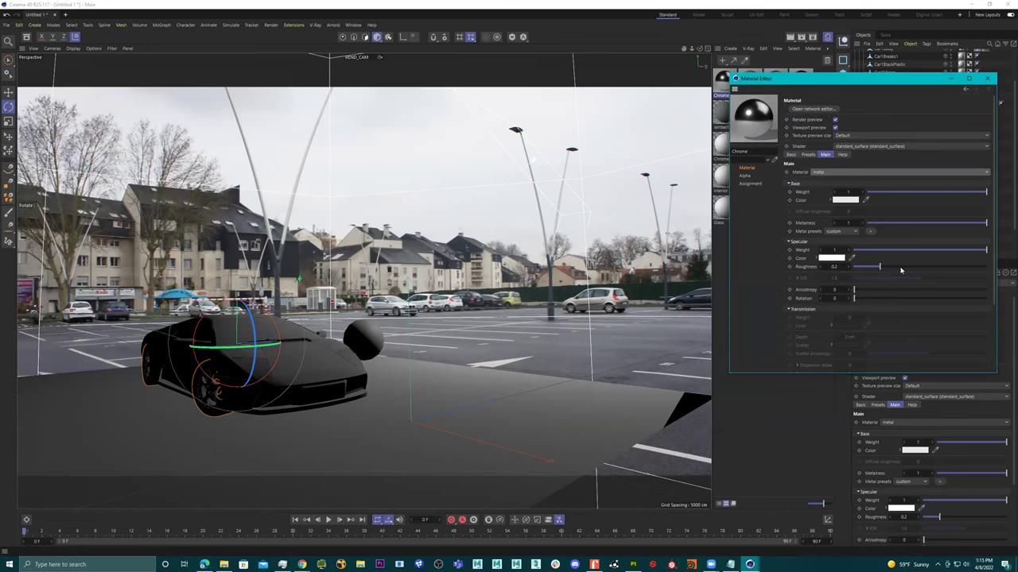
pyautogui.click(899, 267)
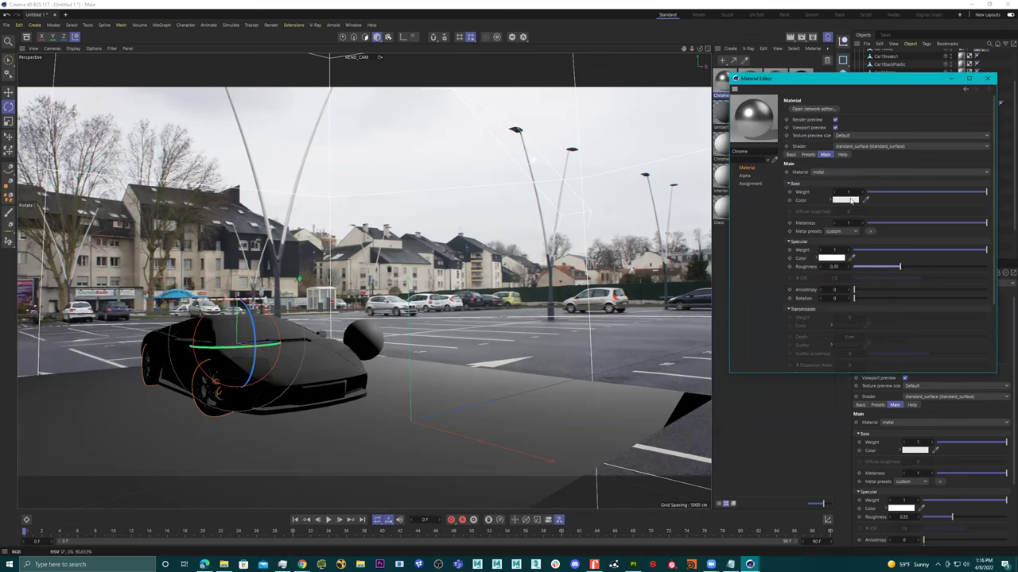
# Tint the Chrome material's base color light pink, about RGB 243, 184, 243, and close the material editor
pyautogui.click(846, 199)
pyautogui.click(894, 256)
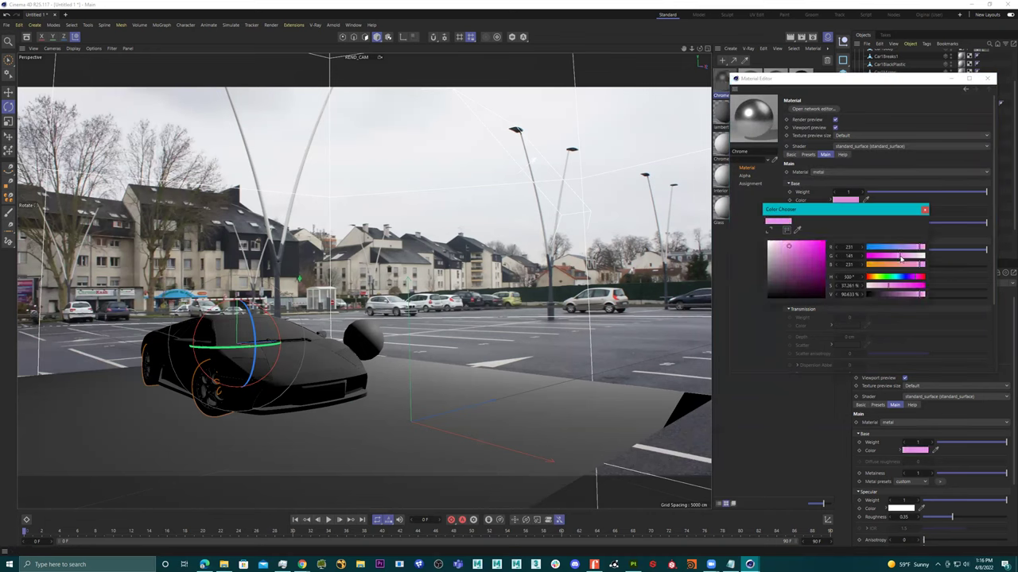
pyautogui.click(781, 242)
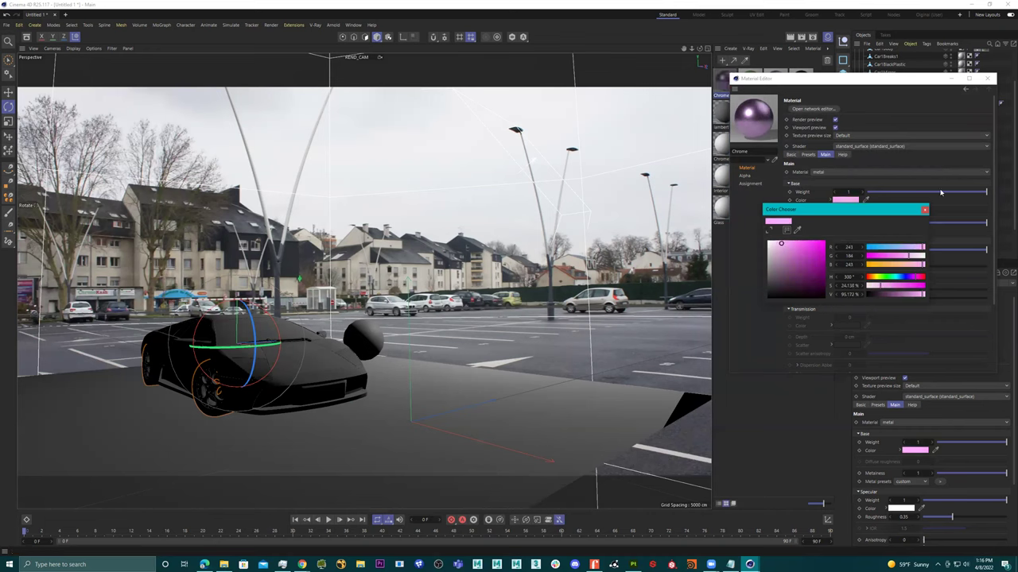
pyautogui.click(924, 210)
pyautogui.click(989, 79)
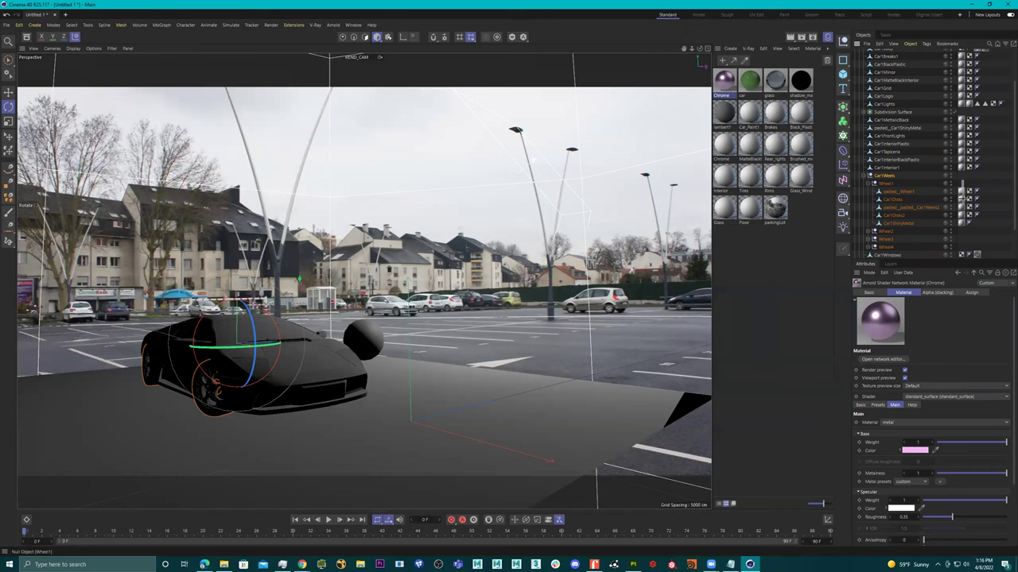
# Delete the existing material tags from all five Wheel1 parts and apply the new Chrome material to those parts
pyautogui.moveTo(961, 231); pyautogui.dragTo(955, 182)
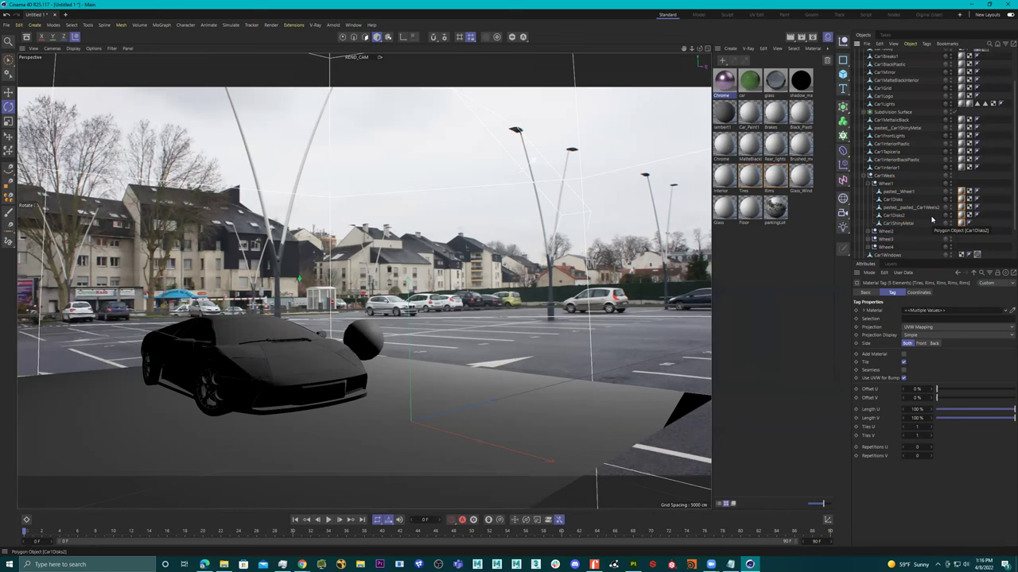
pyautogui.press('Delete')
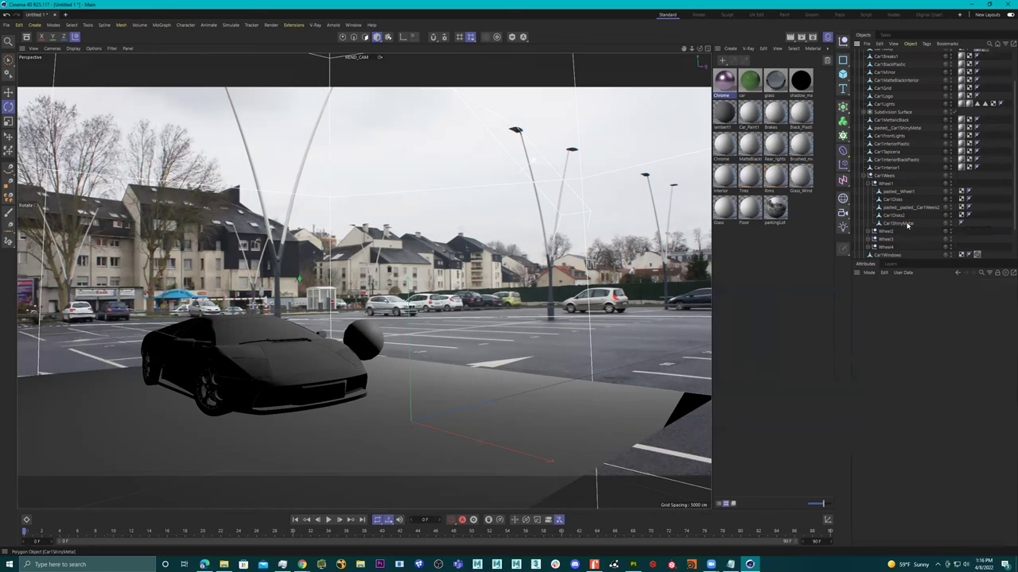
pyautogui.moveTo(908, 225); pyautogui.dragTo(905, 193)
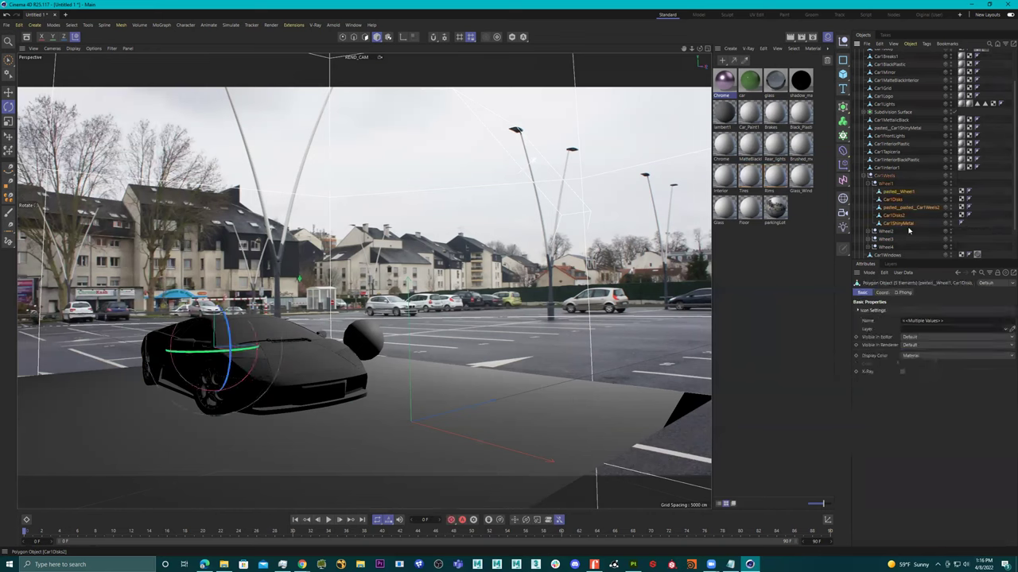
pyautogui.rightClick(725, 83)
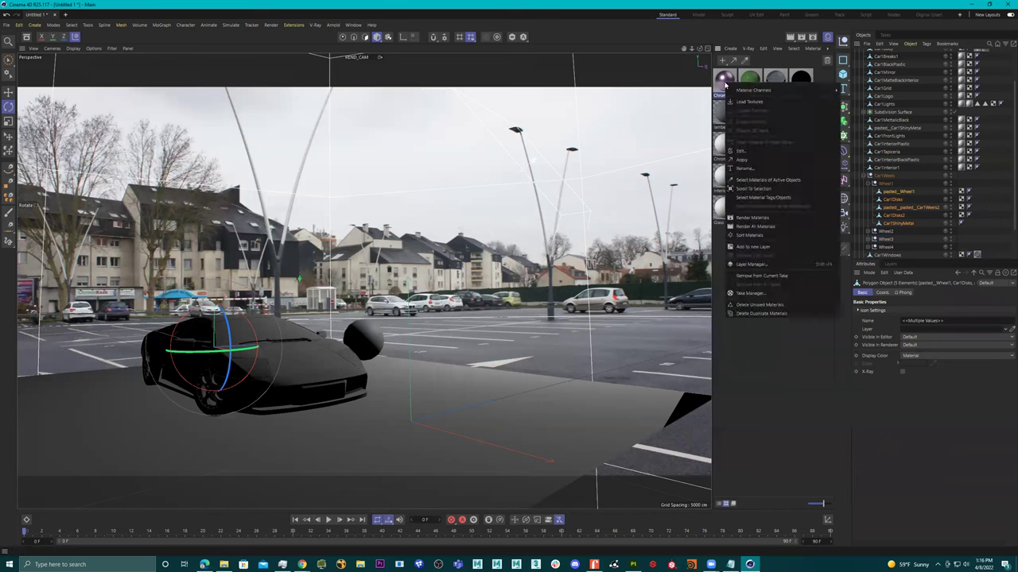
pyautogui.click(769, 159)
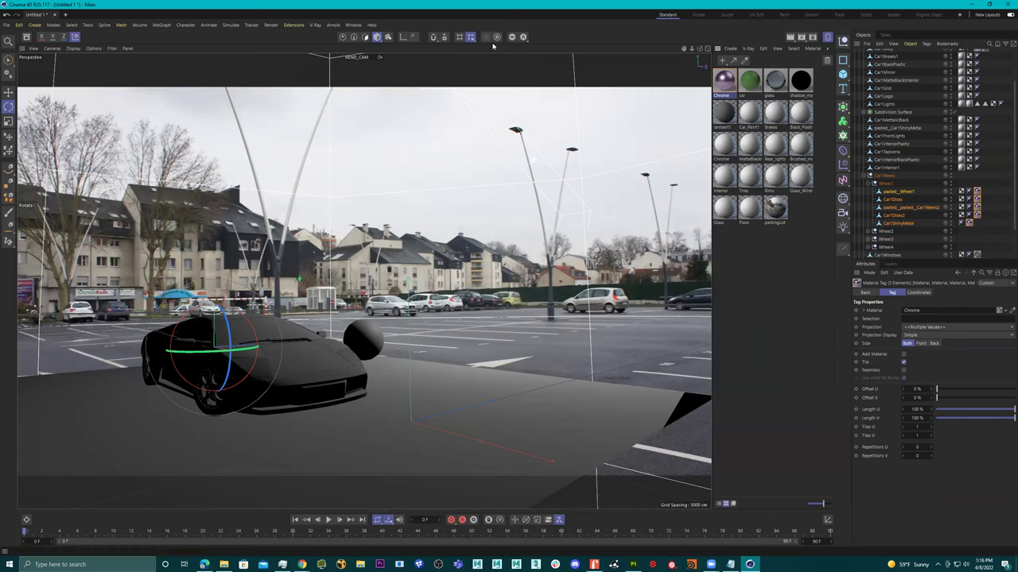
# Render the scene in the Arnold IPR window to check the car's wheels, and close the window
pyautogui.click(333, 25)
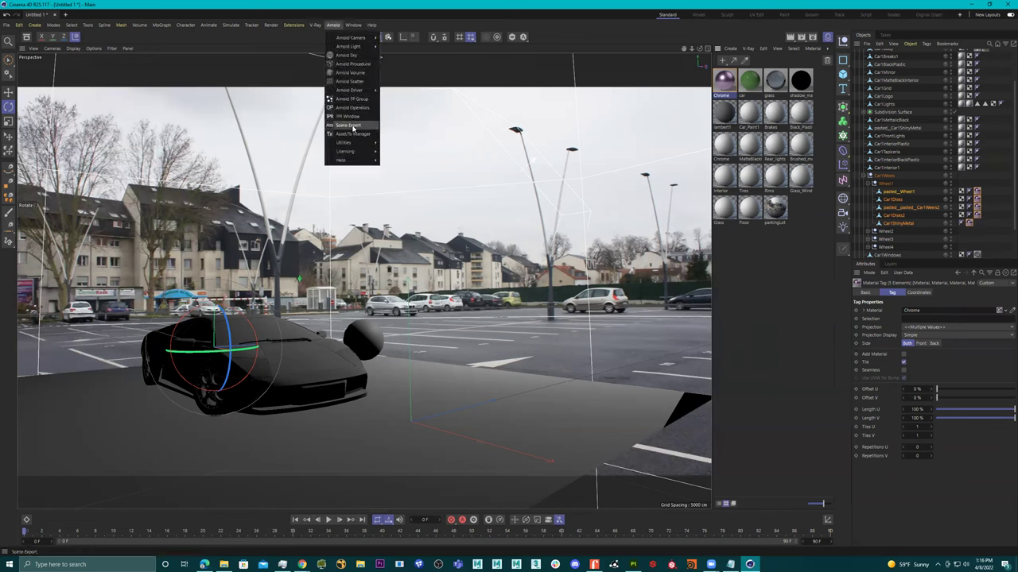
pyautogui.click(353, 117)
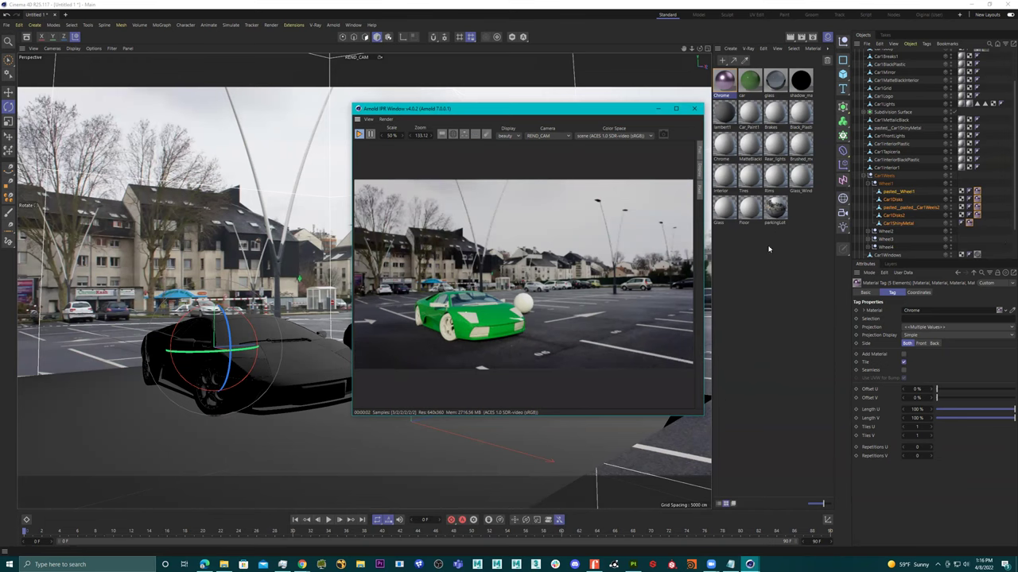
pyautogui.click(694, 108)
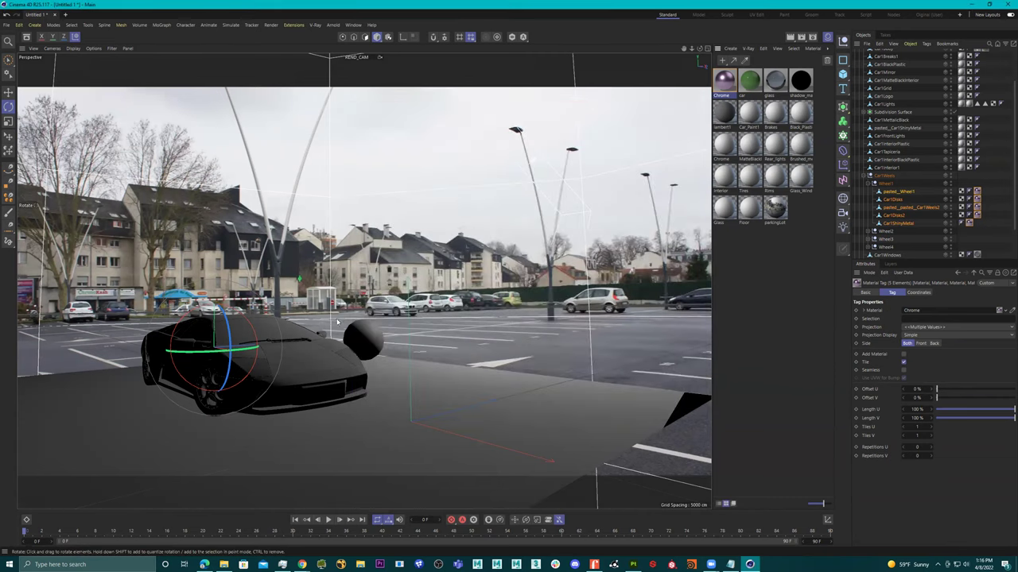
# Replace the existing material tags on all five Wheel2 parts with the new Chrome material, and collapse the Wheel1 and Wheel2 groups
pyautogui.click(207, 405)
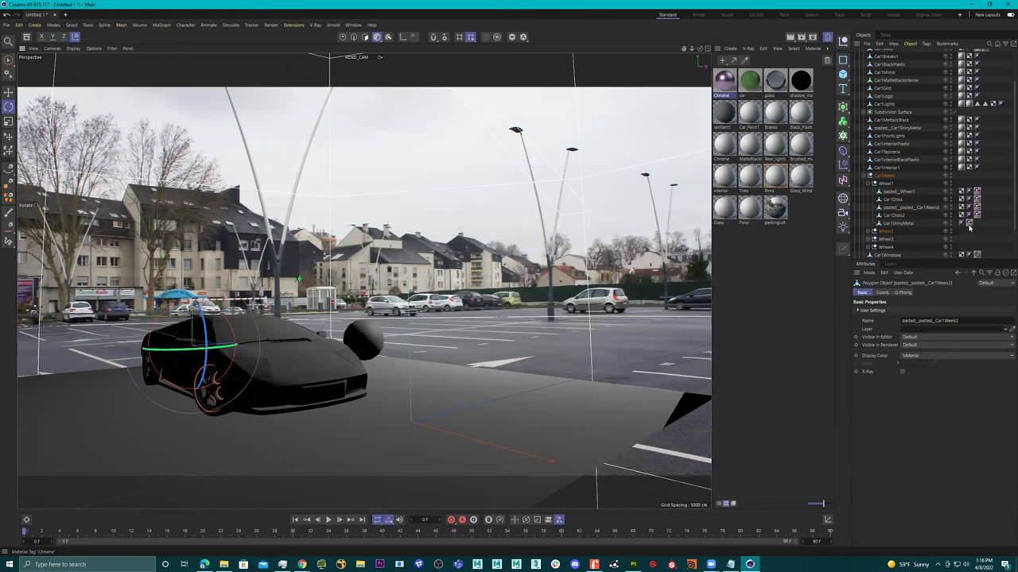
pyautogui.scroll(-2, 934, 235)
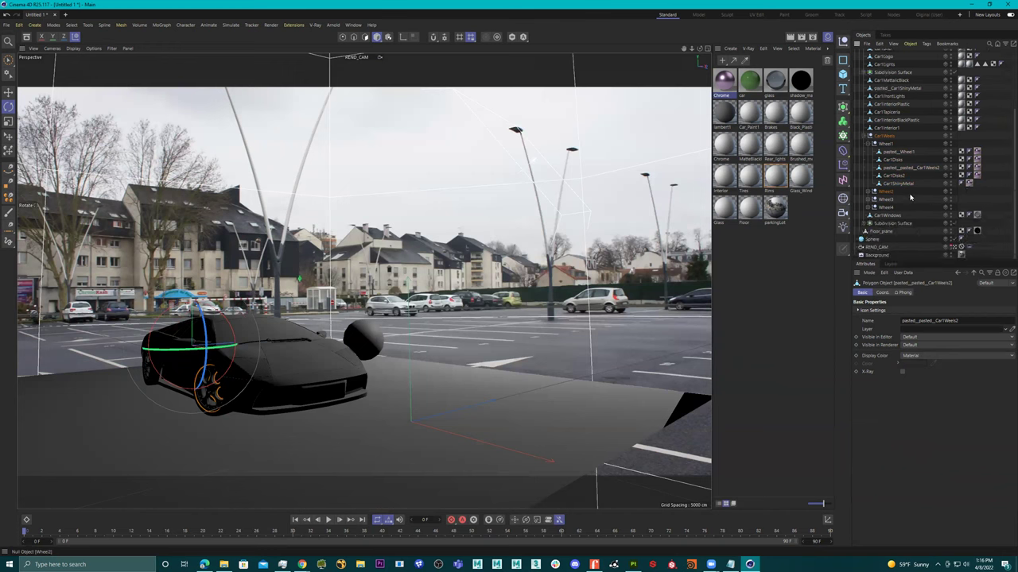
pyautogui.click(868, 192)
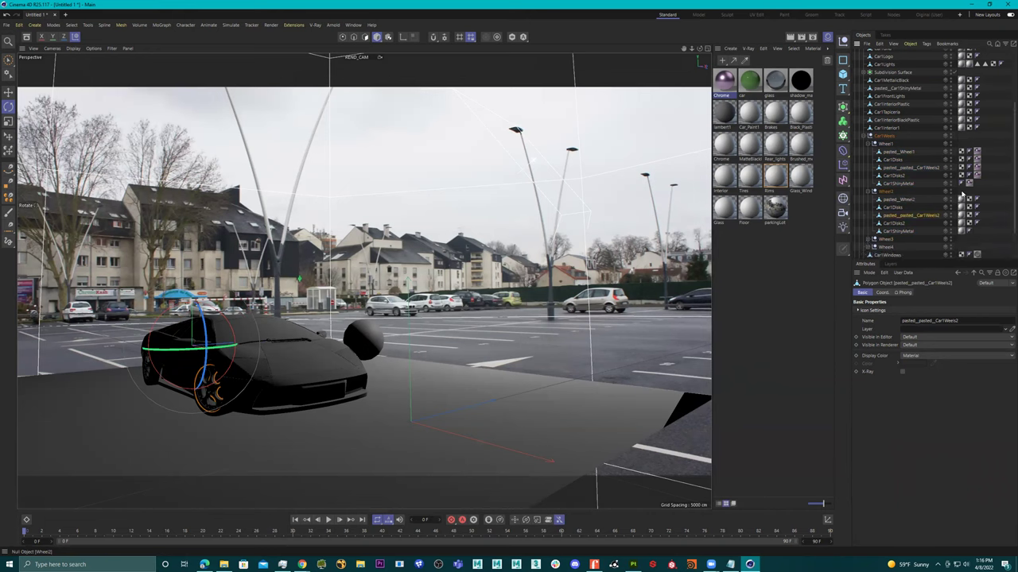
pyautogui.moveTo(959, 235); pyautogui.dragTo(960, 239)
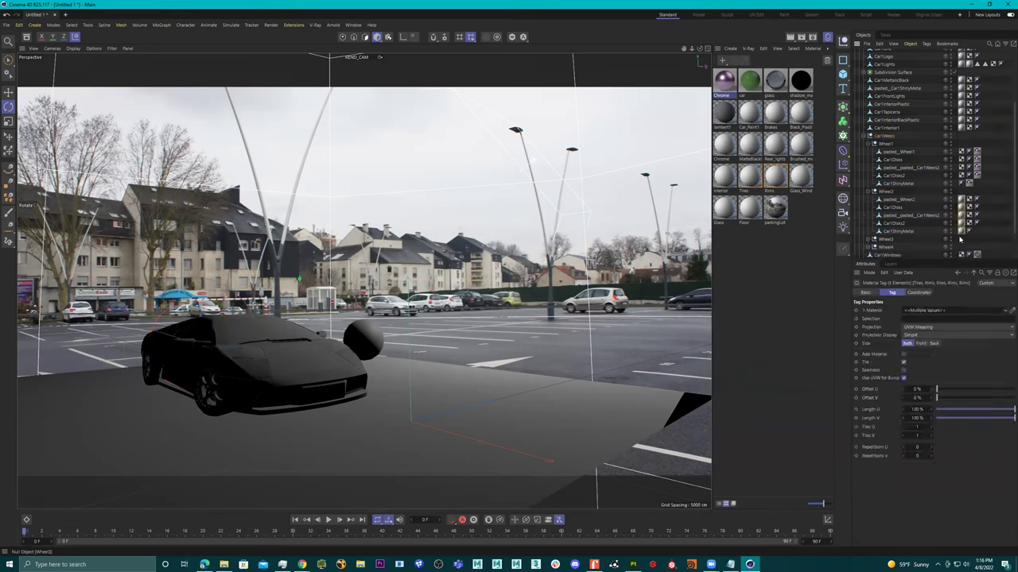
pyautogui.click(905, 200)
pyautogui.keyDown('shift'); pyautogui.click(905, 231); pyautogui.keyUp('shift')
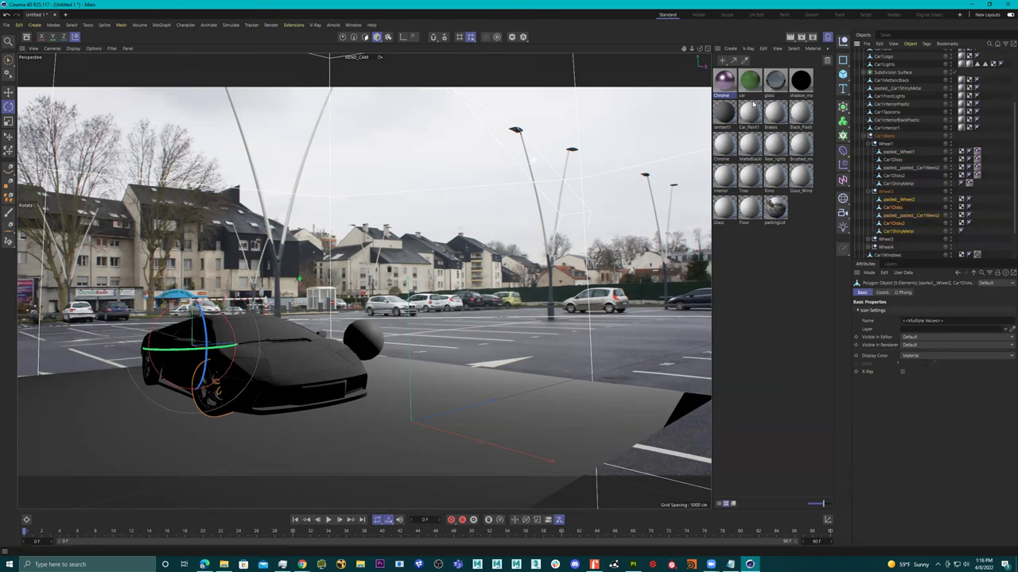
pyautogui.rightClick(721, 85)
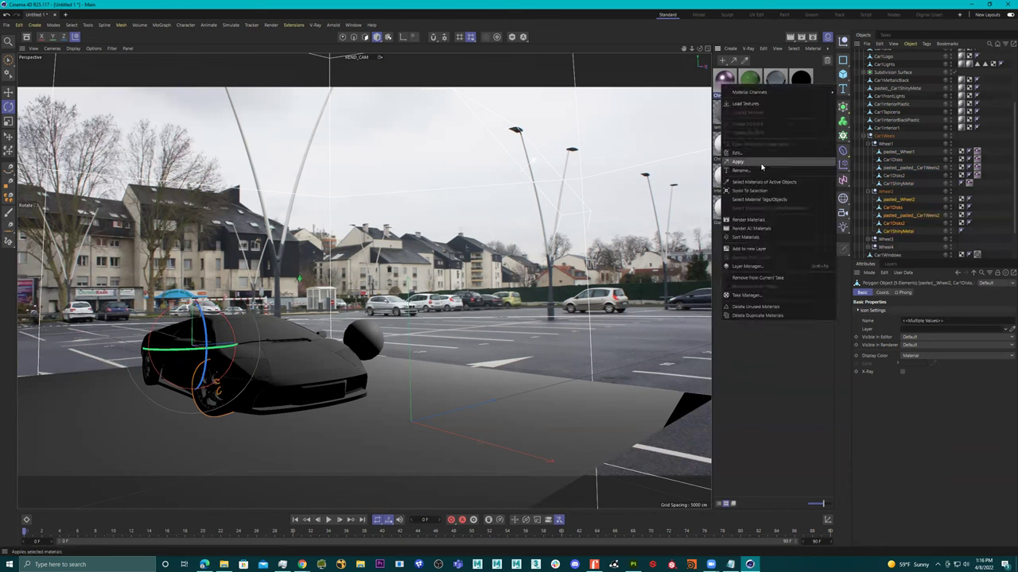
pyautogui.click(763, 167)
pyautogui.click(869, 193)
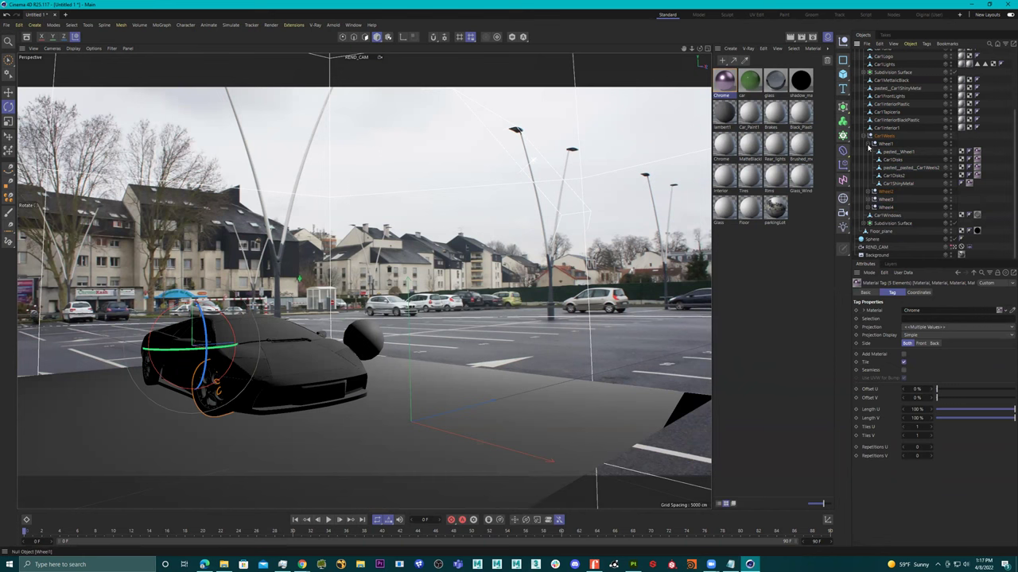
pyautogui.click(869, 144)
# Delete the existing material tags from all five Wheel3 parts and apply the new Chrome material to those parts
pyautogui.click(870, 200)
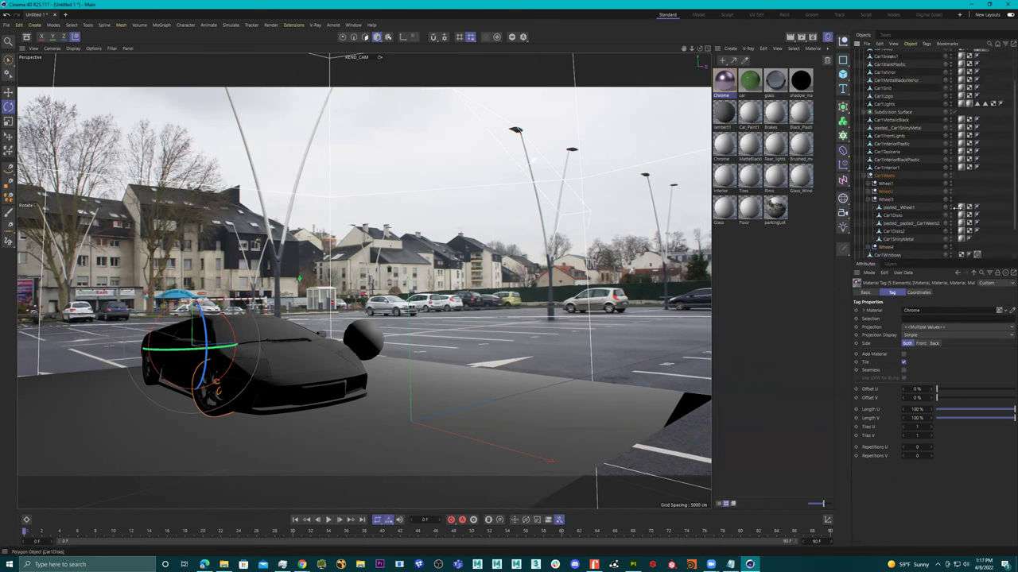
pyautogui.hotkey('ctrl', 'shift', 'a')
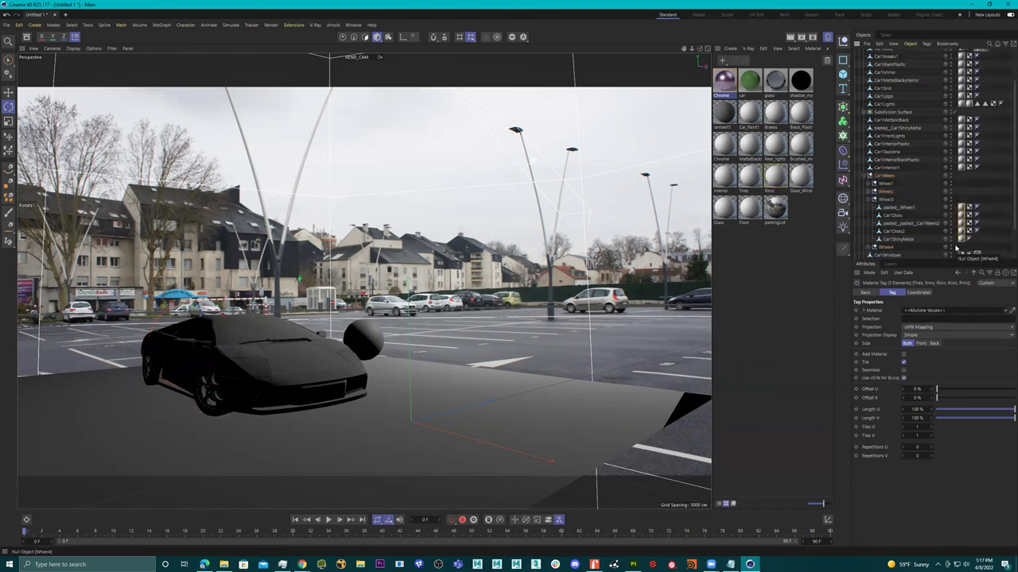
pyautogui.moveTo(904, 207); pyautogui.dragTo(898, 238)
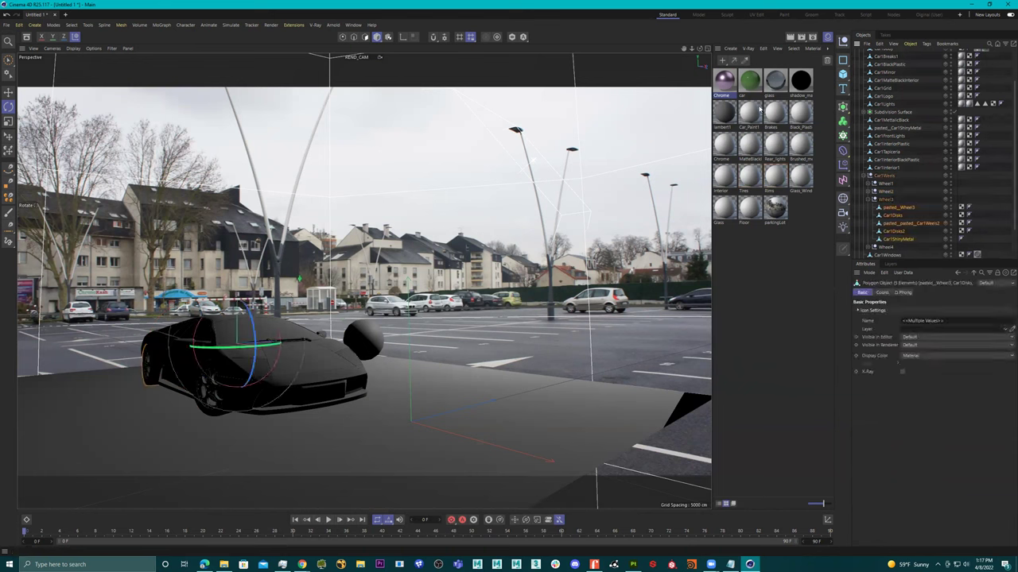
pyautogui.rightClick(725, 77)
pyautogui.click(744, 154)
# Delete the existing material tags from all five Wheel4 parts and apply the new Chrome material to those parts
pyautogui.click(874, 248)
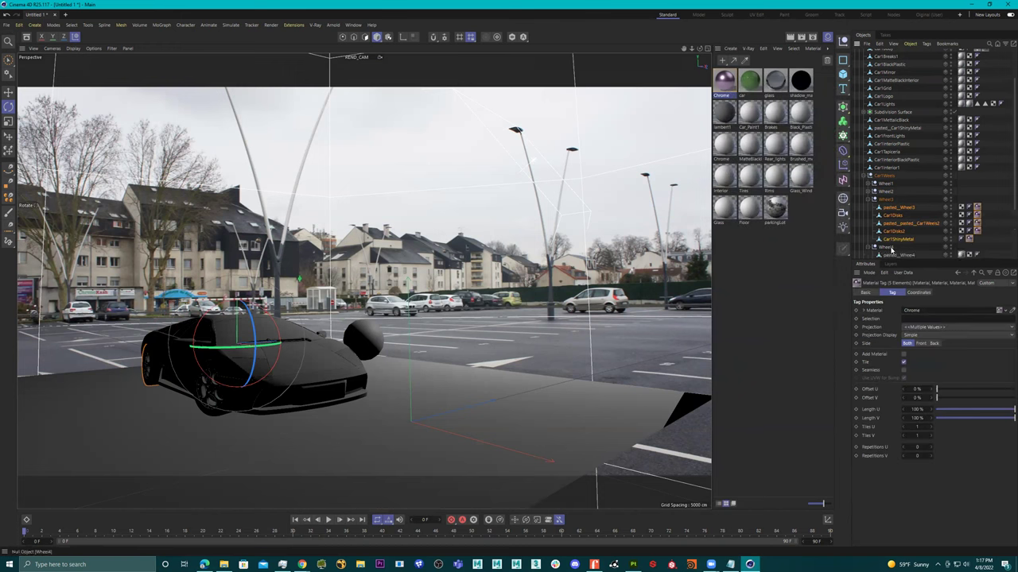
pyautogui.scroll(-4, 891, 250)
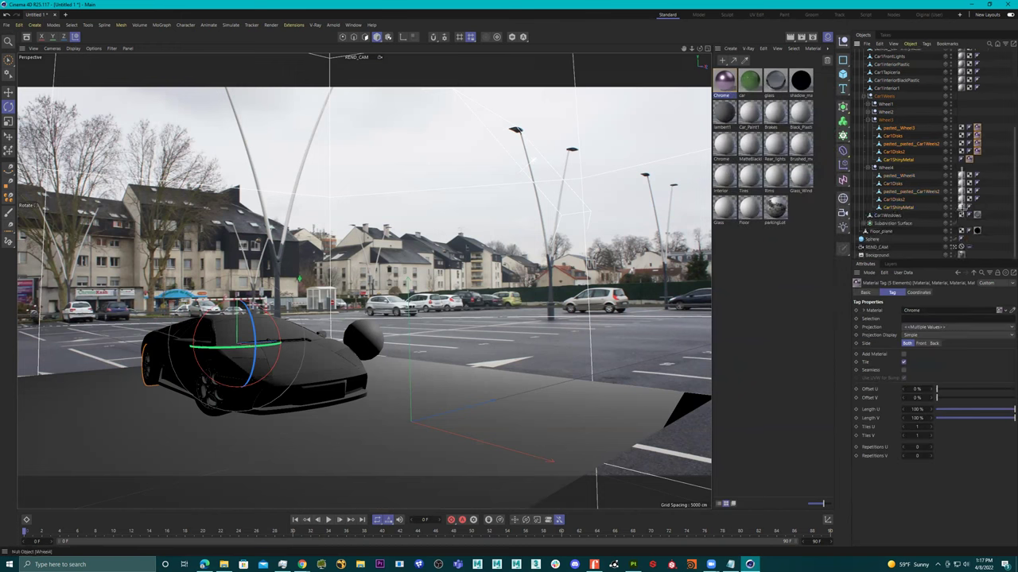
pyautogui.keyDown('shift'); pyautogui.click(959, 213); pyautogui.keyUp('shift')
pyautogui.click(964, 173)
pyautogui.click(963, 210)
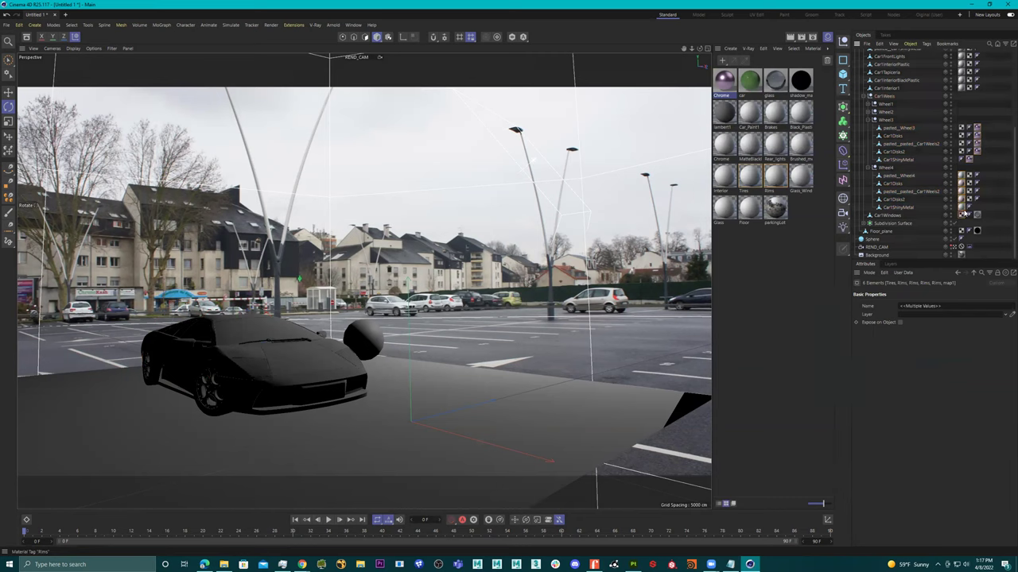
pyautogui.click(969, 214)
pyautogui.click(969, 215)
pyautogui.press('Delete')
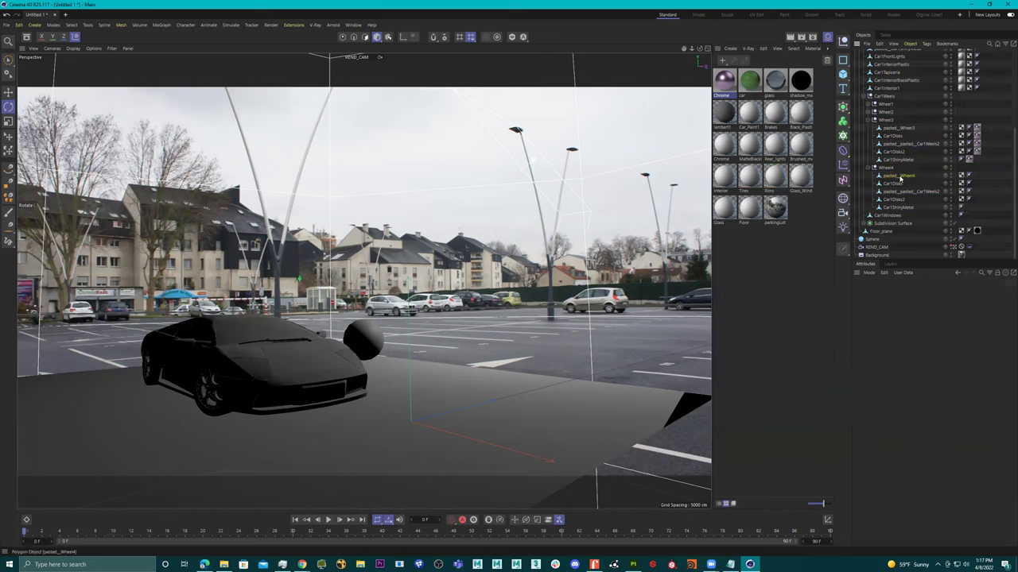
pyautogui.moveTo(901, 174); pyautogui.dragTo(914, 208)
pyautogui.rightClick(729, 79)
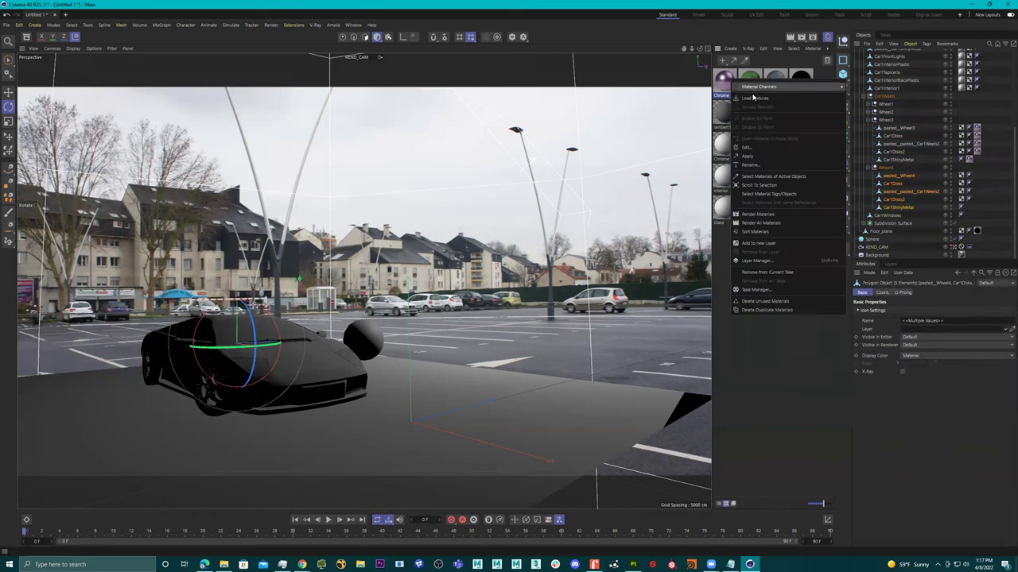
pyautogui.click(748, 157)
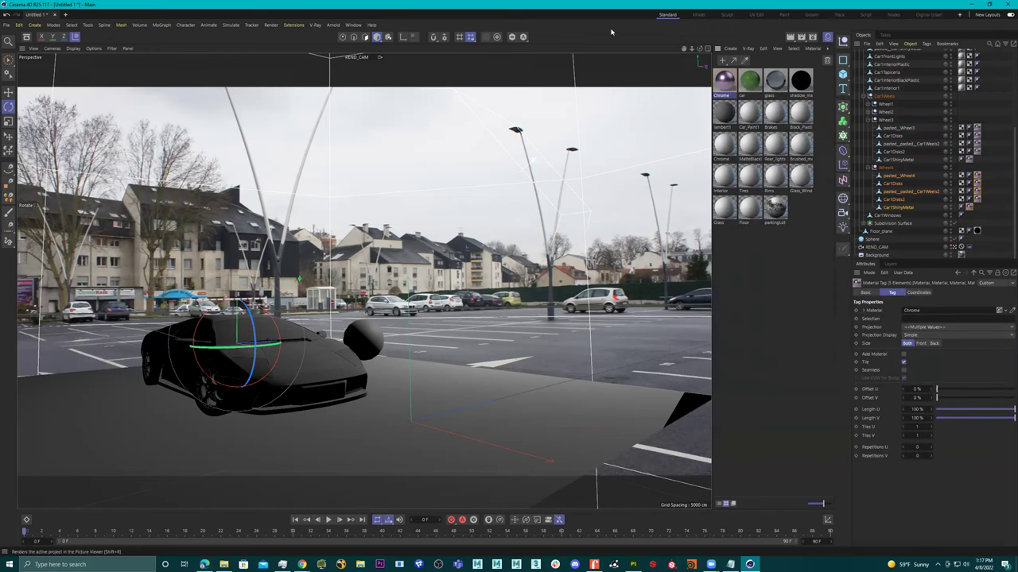
# Render the scene in the Arnold IPR window to check the wheels, select the front tire object, and close the window
pyautogui.click(335, 25)
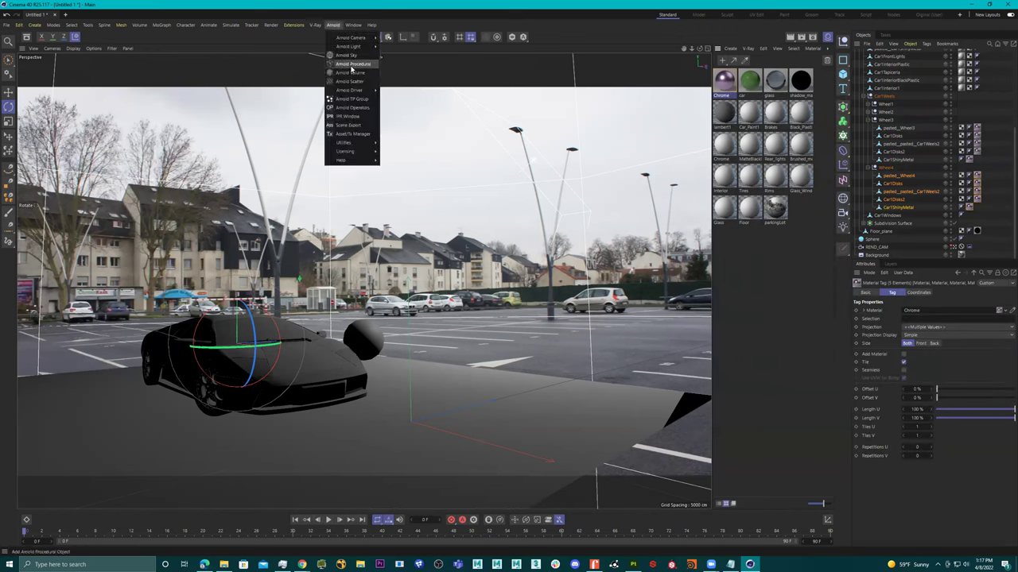
pyautogui.click(349, 116)
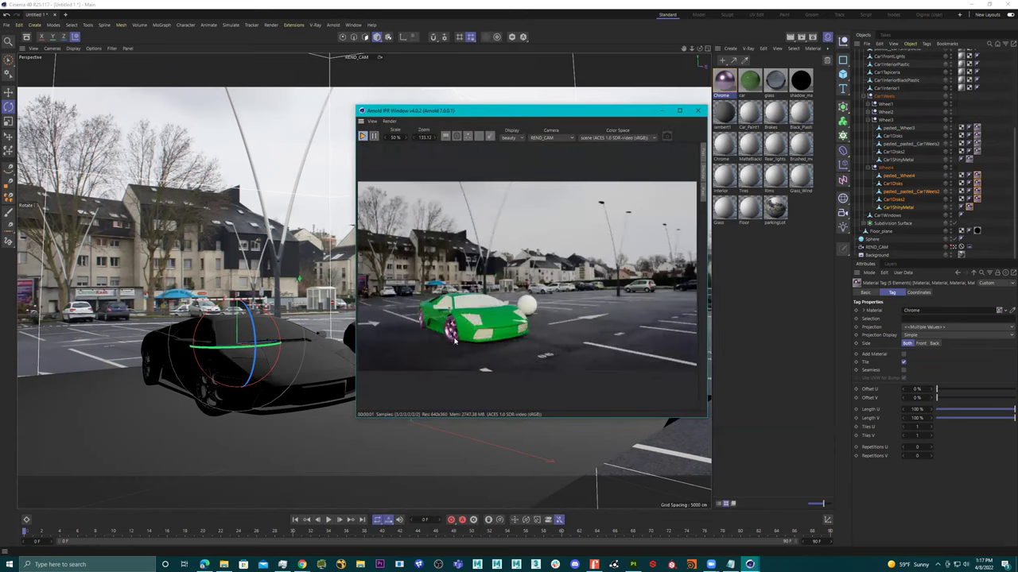
pyautogui.click(216, 415)
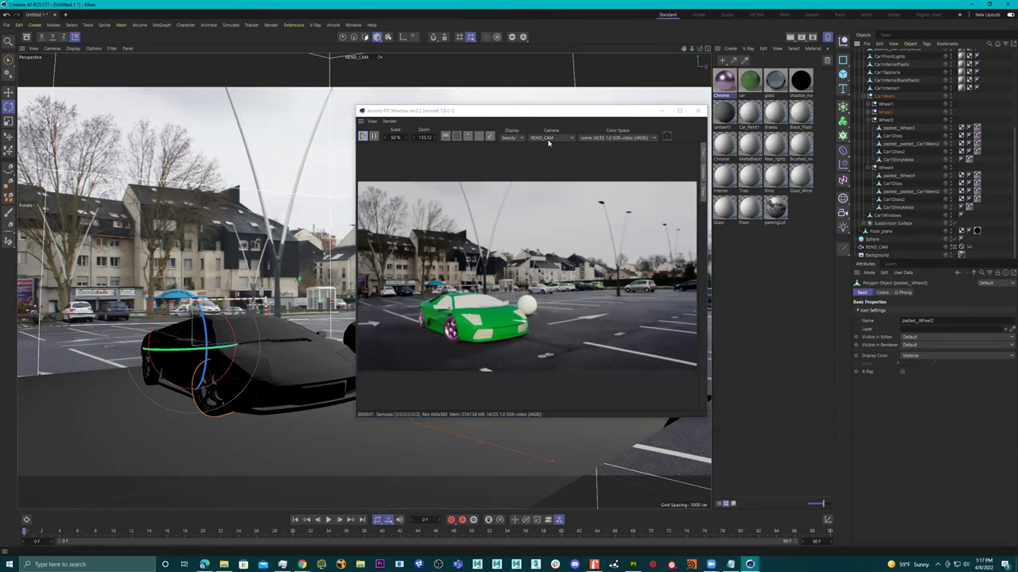
pyautogui.click(616, 121)
pyautogui.moveTo(616, 121); pyautogui.dragTo(477, 115)
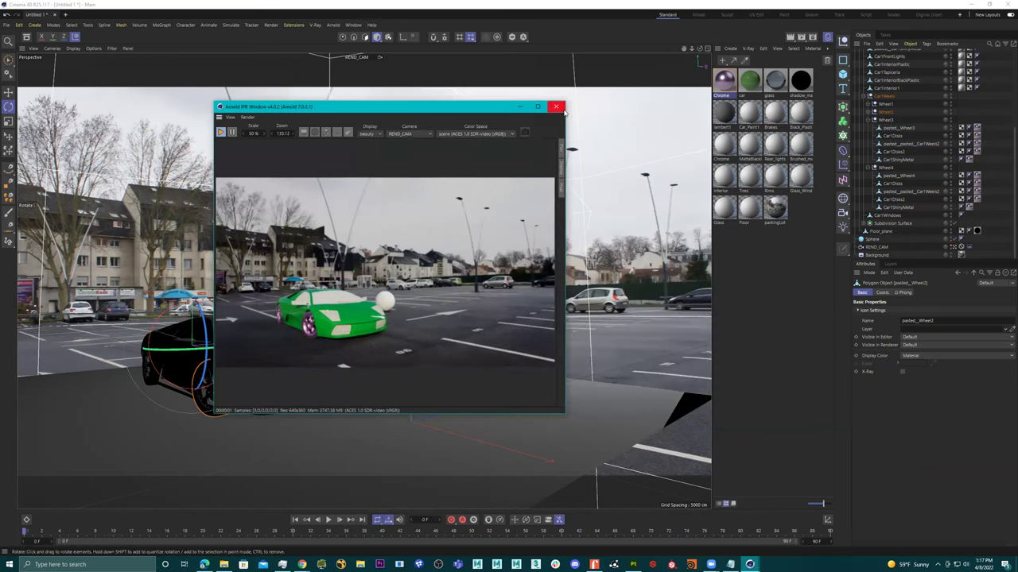
pyautogui.click(556, 106)
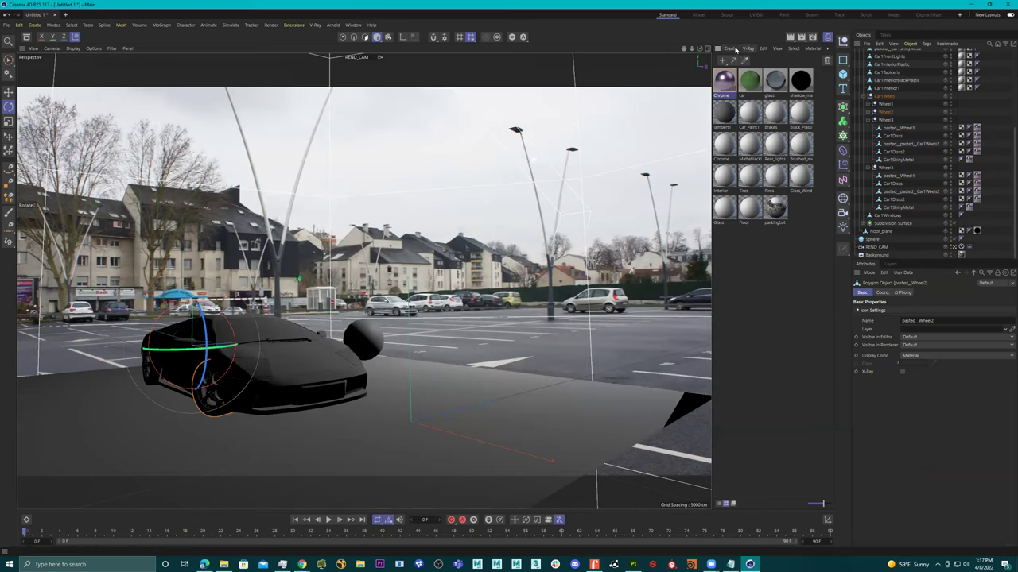
# Create a new Arnold standard_surface material and rename it tire in the material editor
pyautogui.click(729, 48)
pyautogui.moveTo(787, 84)
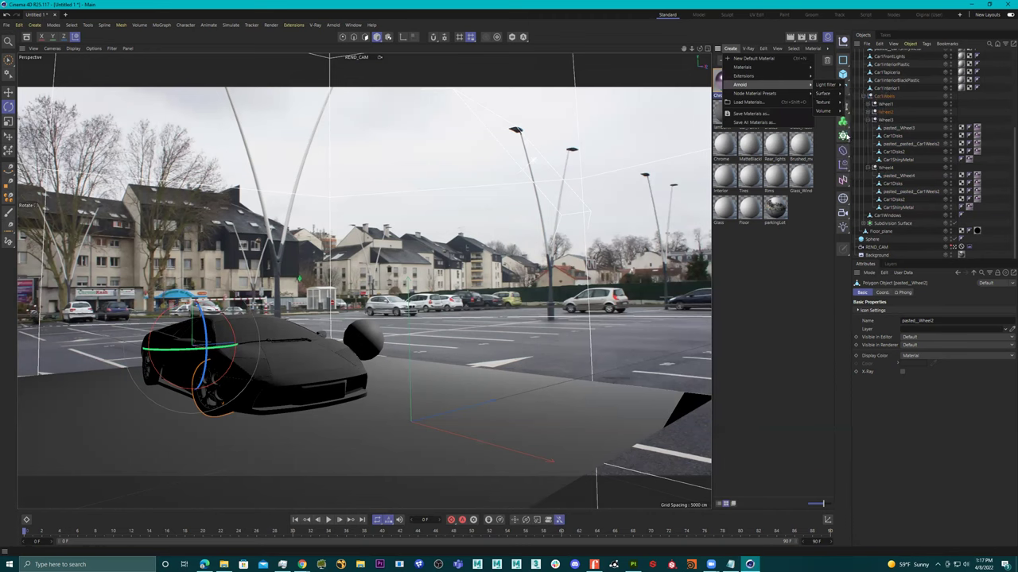
pyautogui.moveTo(822, 93)
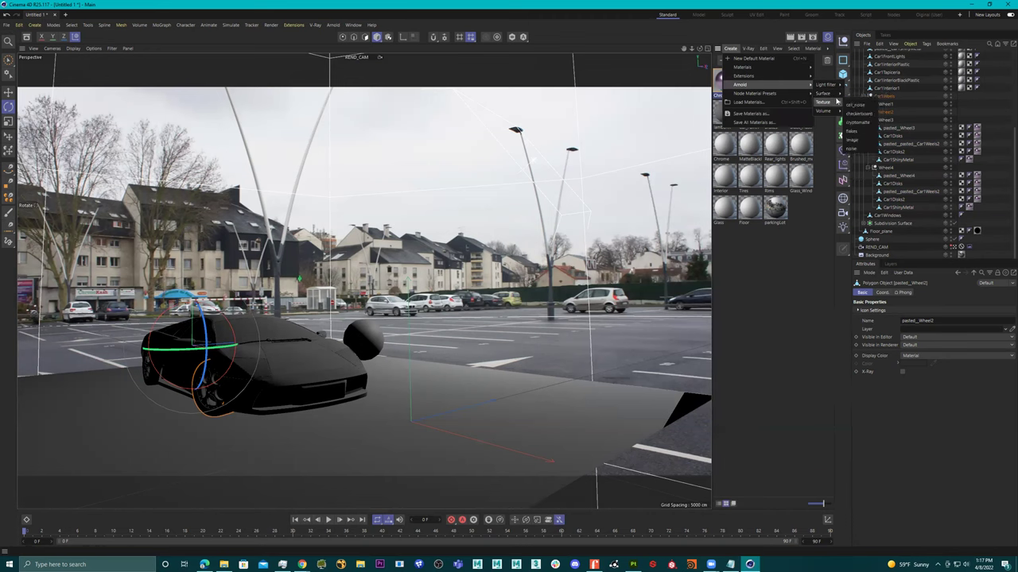
pyautogui.click(868, 148)
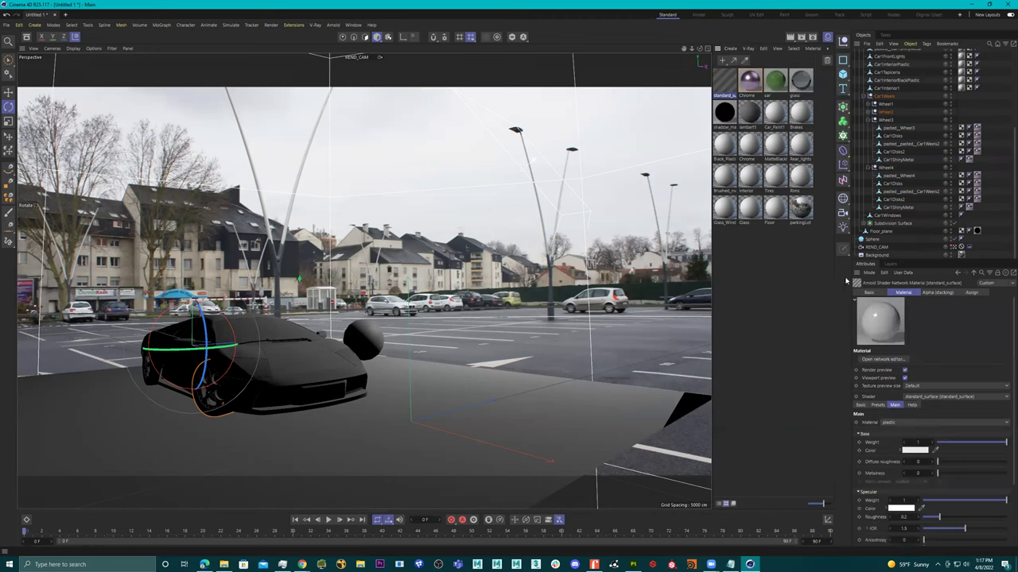
pyautogui.doubleClick(728, 89)
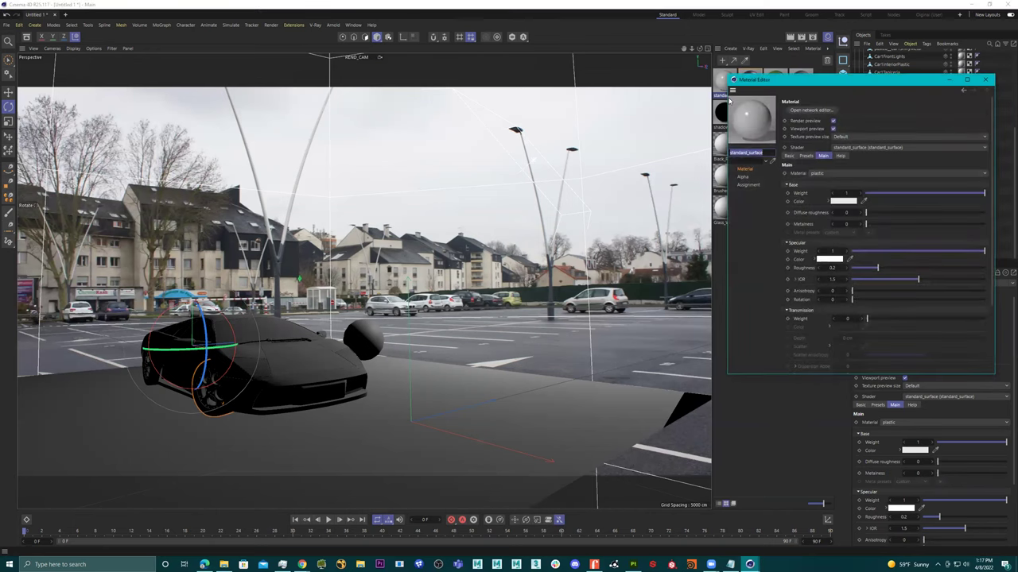
pyautogui.write('tire')
pyautogui.press('Return')
# Set the tire material's type to thin and darken its base color to a neutral gray
pyautogui.click(852, 173)
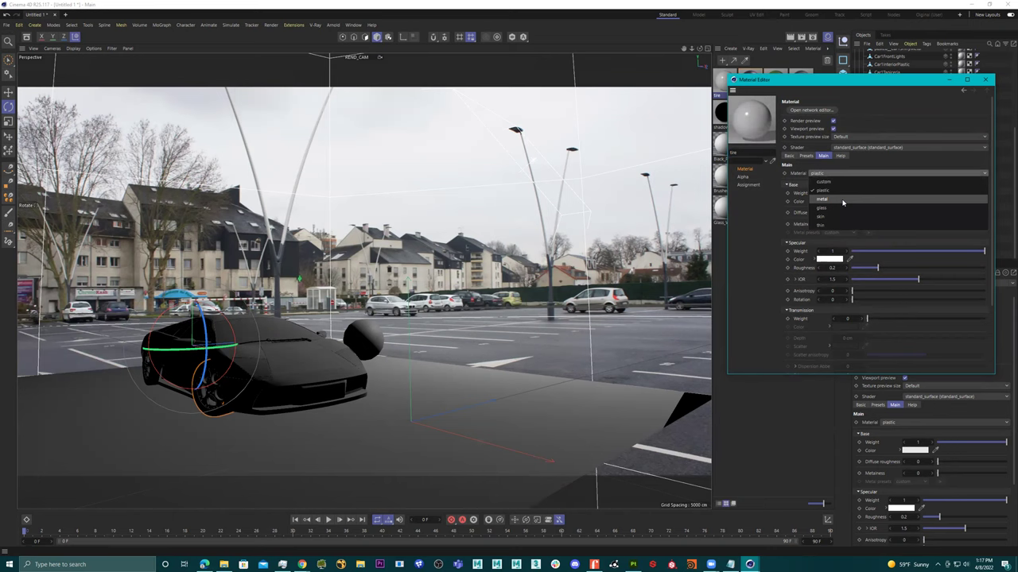
pyautogui.click(846, 216)
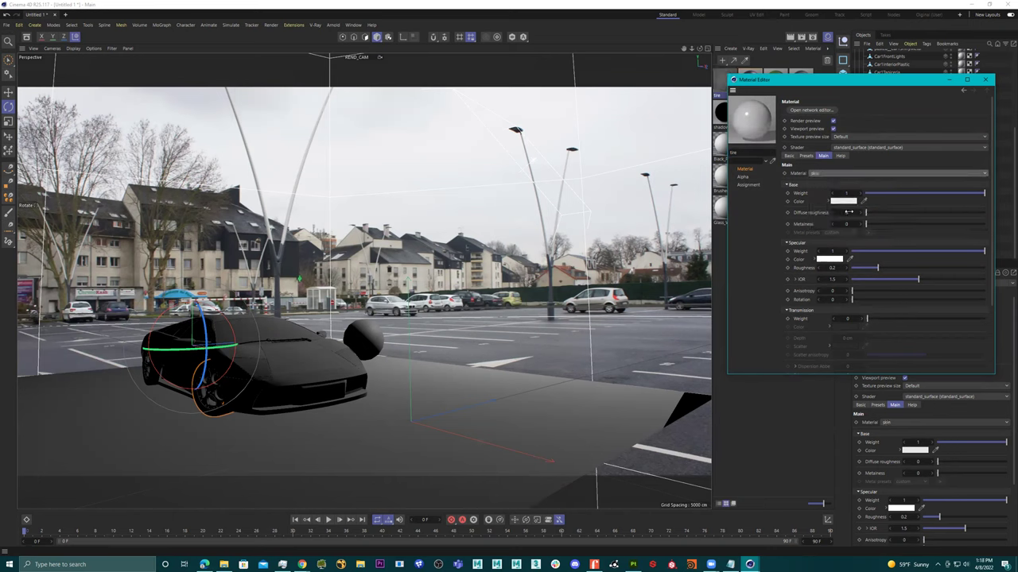
pyautogui.click(843, 173)
pyautogui.click(839, 227)
pyautogui.click(844, 201)
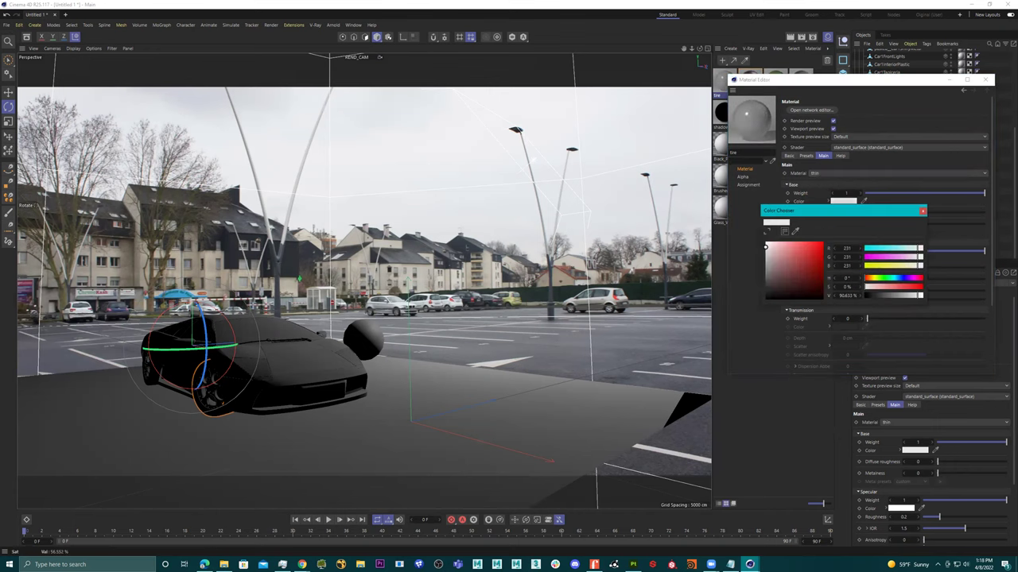
pyautogui.click(764, 279)
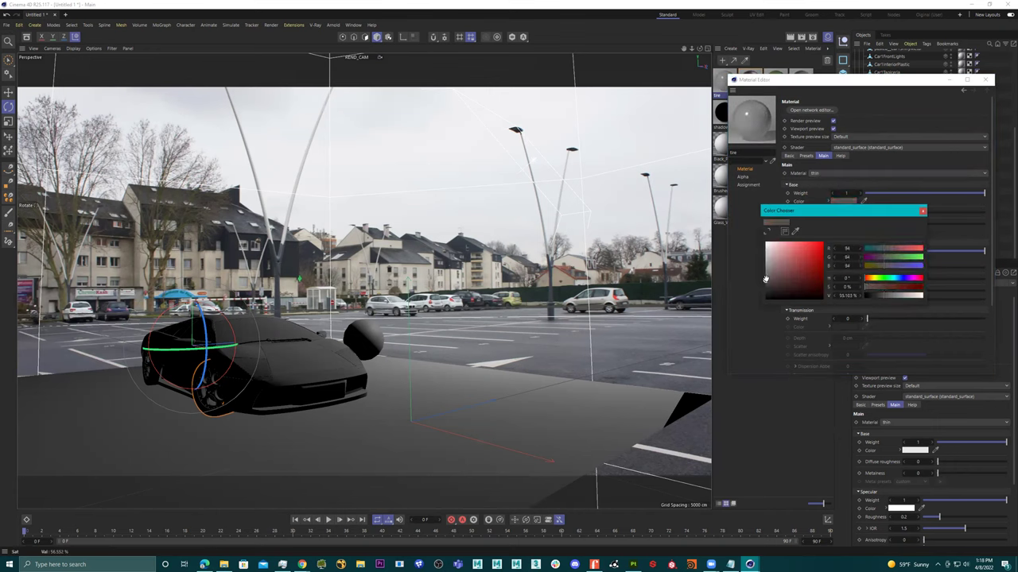
pyautogui.click(922, 211)
# Adjust the tire's base color to a mid gray with 44% value, set specular roughness to 0.22, and close the material editor
pyautogui.moveTo(899, 268); pyautogui.dragTo(922, 269)
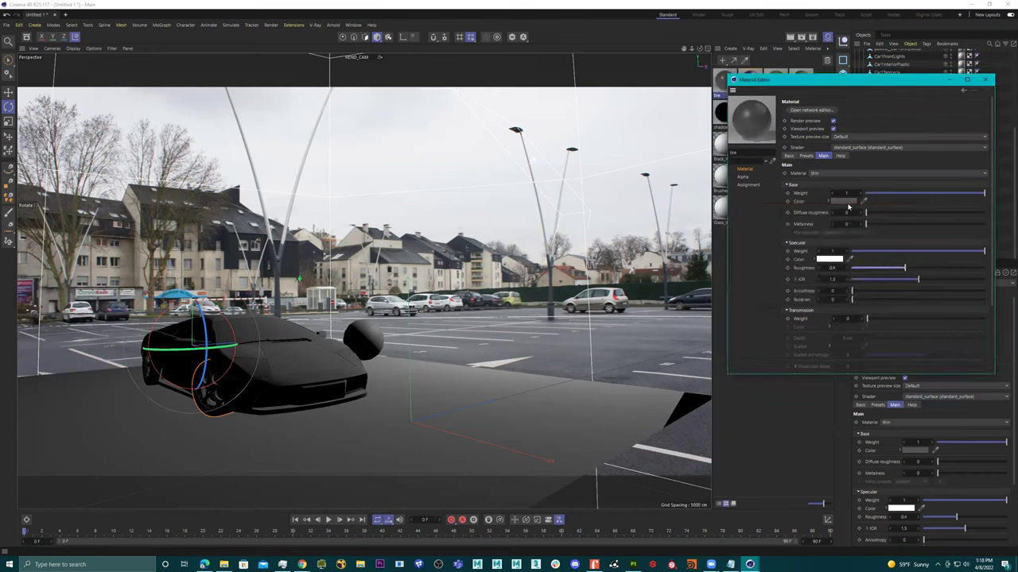
pyautogui.click(846, 202)
pyautogui.moveTo(878, 299); pyautogui.dragTo(889, 300)
pyautogui.click(880, 290)
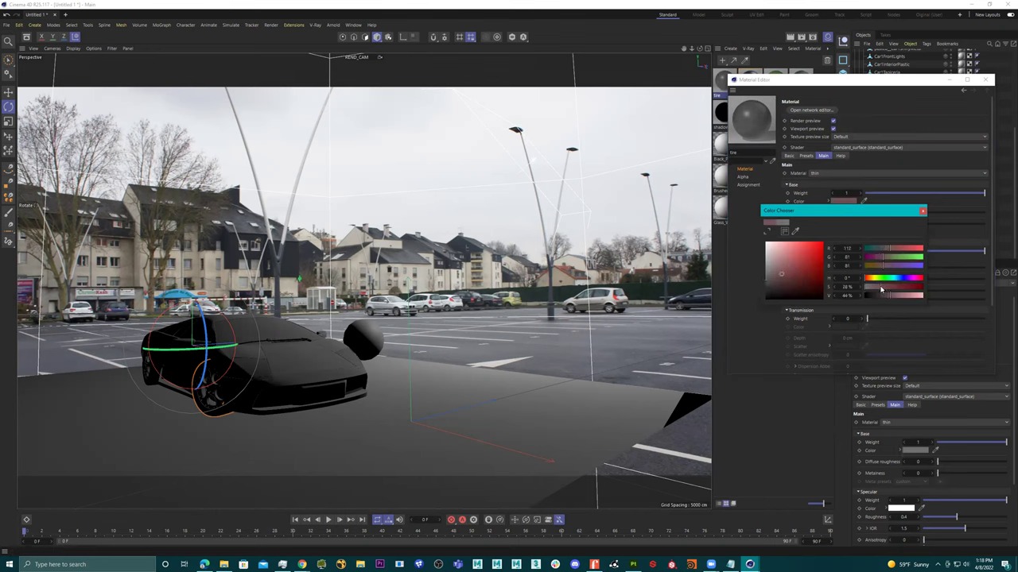
pyautogui.click(922, 211)
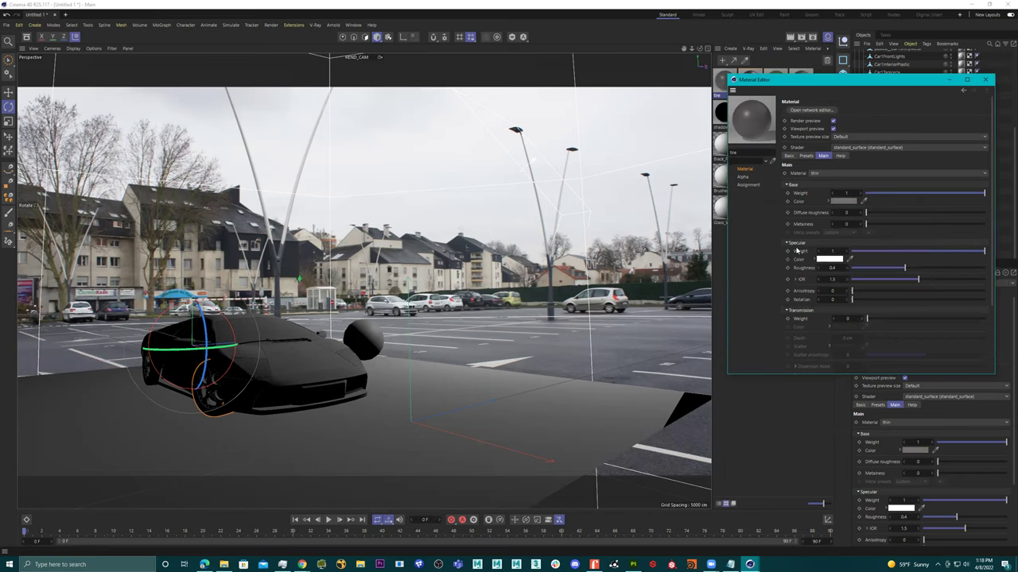
pyautogui.moveTo(885, 271); pyautogui.dragTo(880, 271)
pyautogui.click(985, 79)
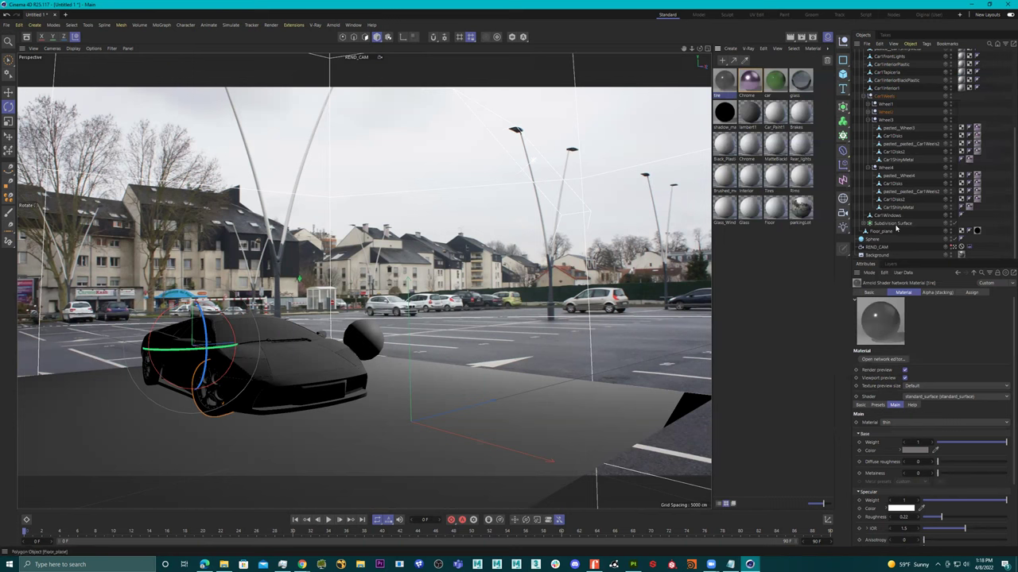
# Select the front tire and expand the Wheel2 group, going through its disk, wheel and shiny-metal parts to identify them
pyautogui.click(218, 418)
pyautogui.scroll(5, 898, 175)
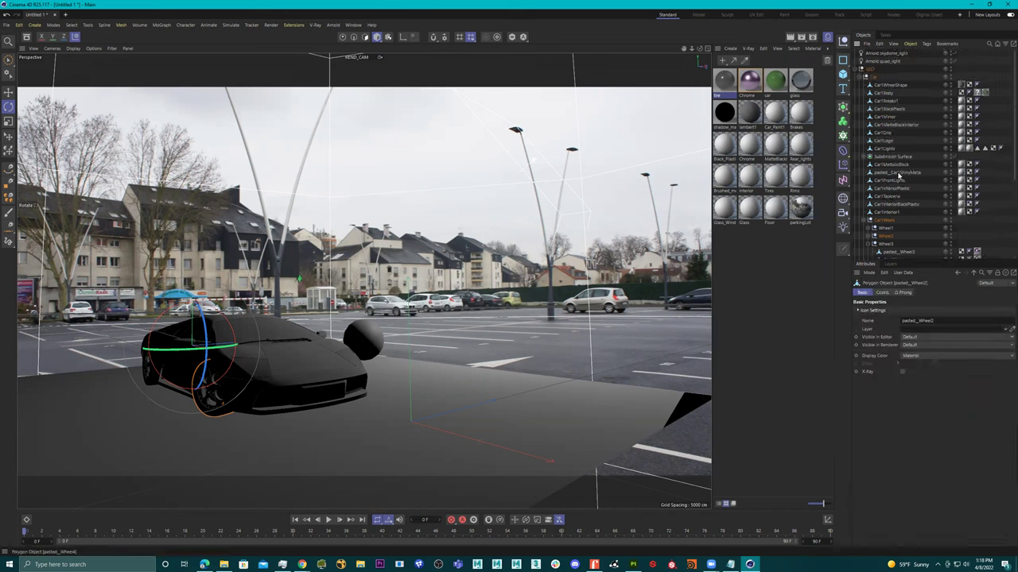
pyautogui.scroll(-5, 899, 176)
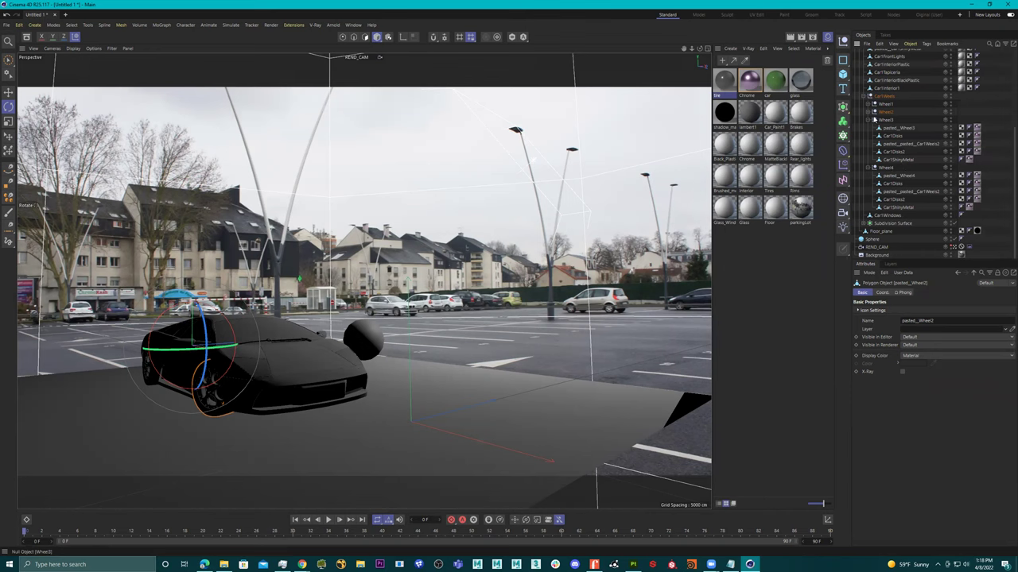
pyautogui.click(887, 111)
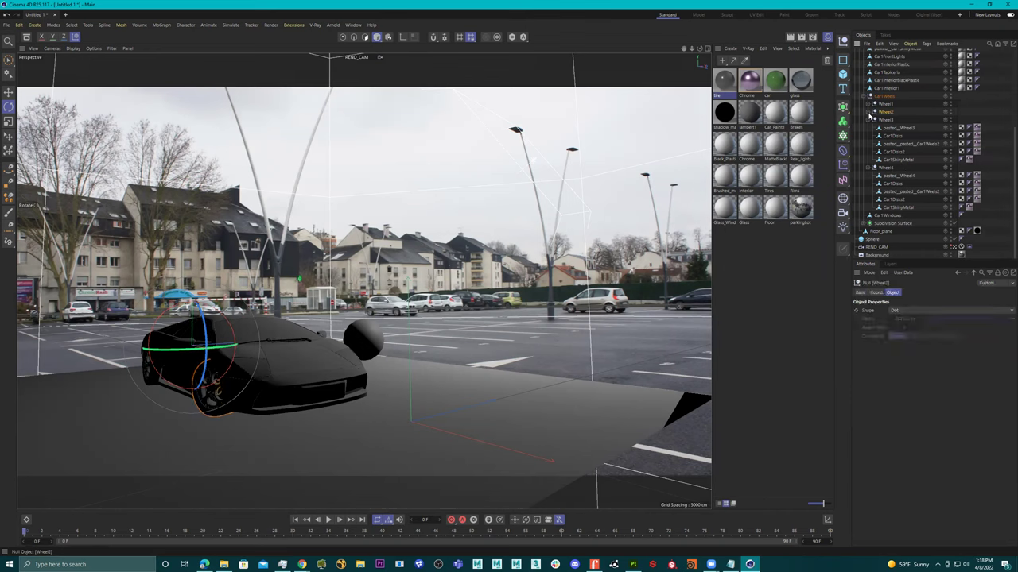
pyautogui.click(869, 112)
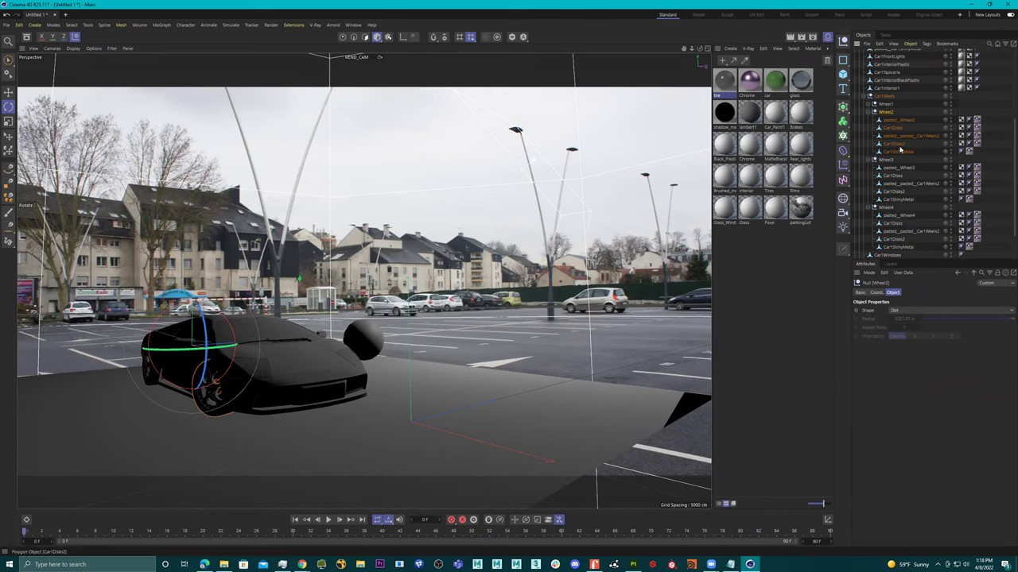
pyautogui.click(895, 128)
pyautogui.click(898, 136)
pyautogui.click(896, 152)
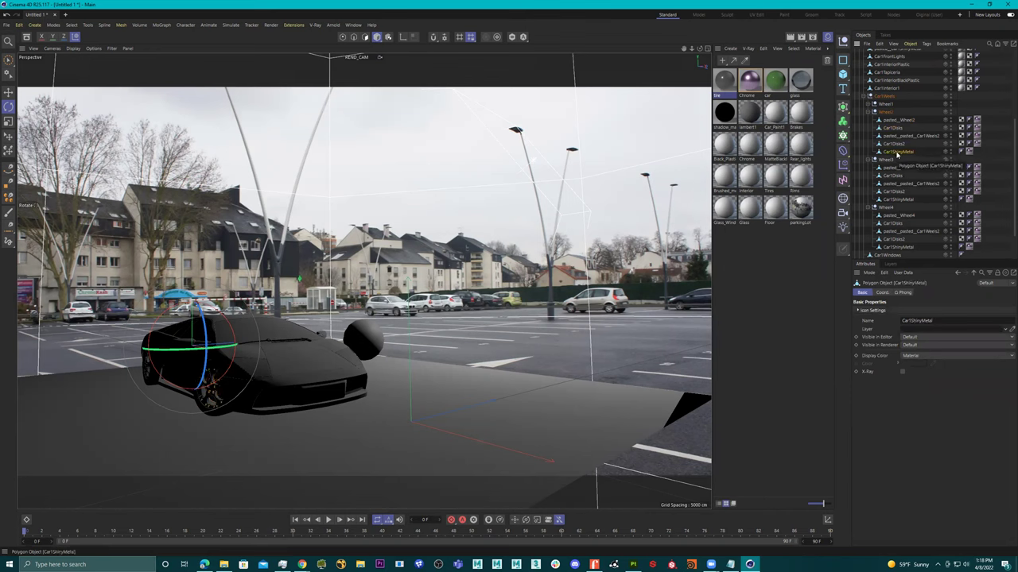
# Replace the Chrome material on the front tire object pasted__Wheel2 with the tire material
pyautogui.click(224, 416)
pyautogui.scroll(-2, 929, 203)
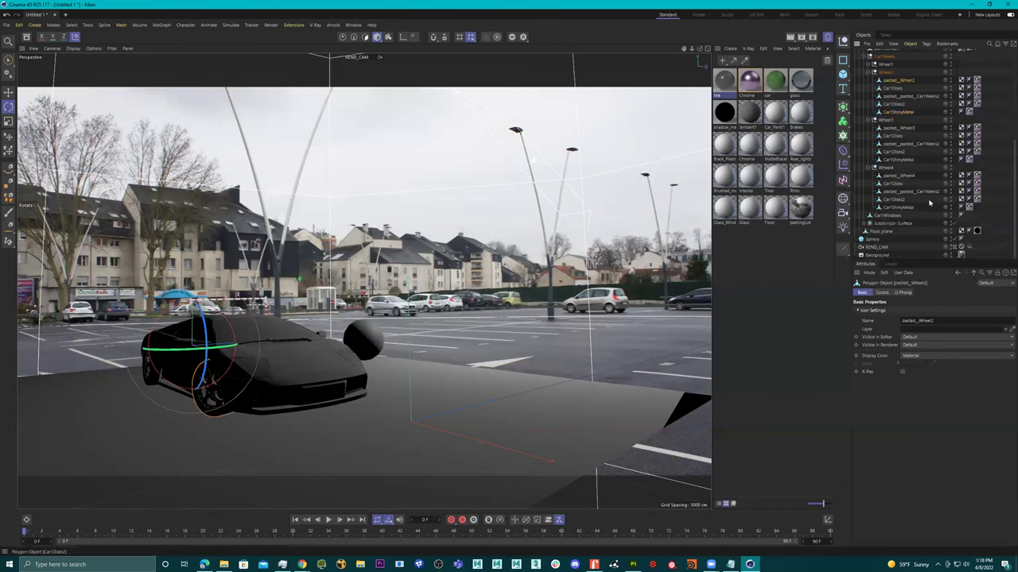
pyautogui.scroll(6, 928, 203)
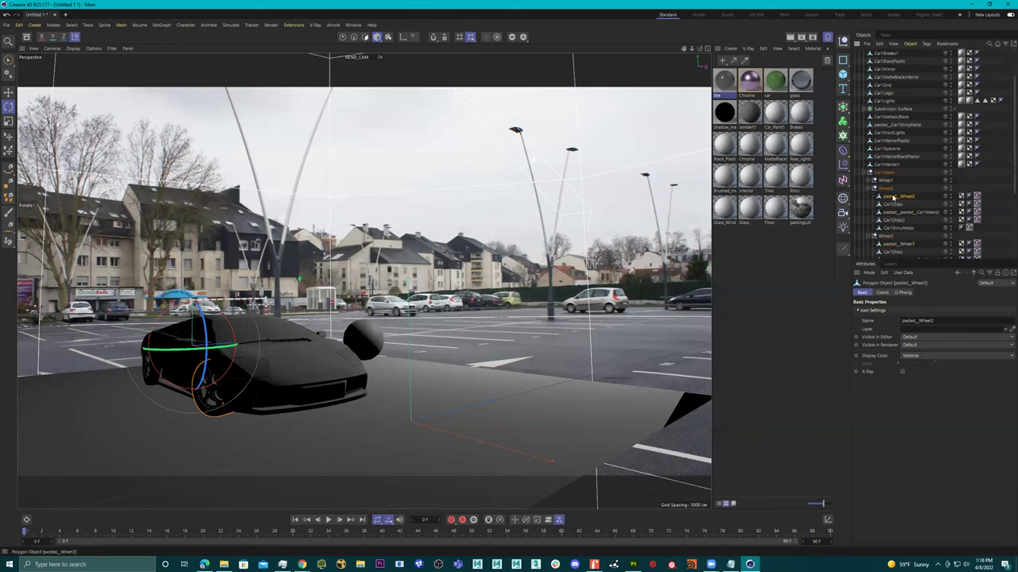
pyautogui.click(976, 197)
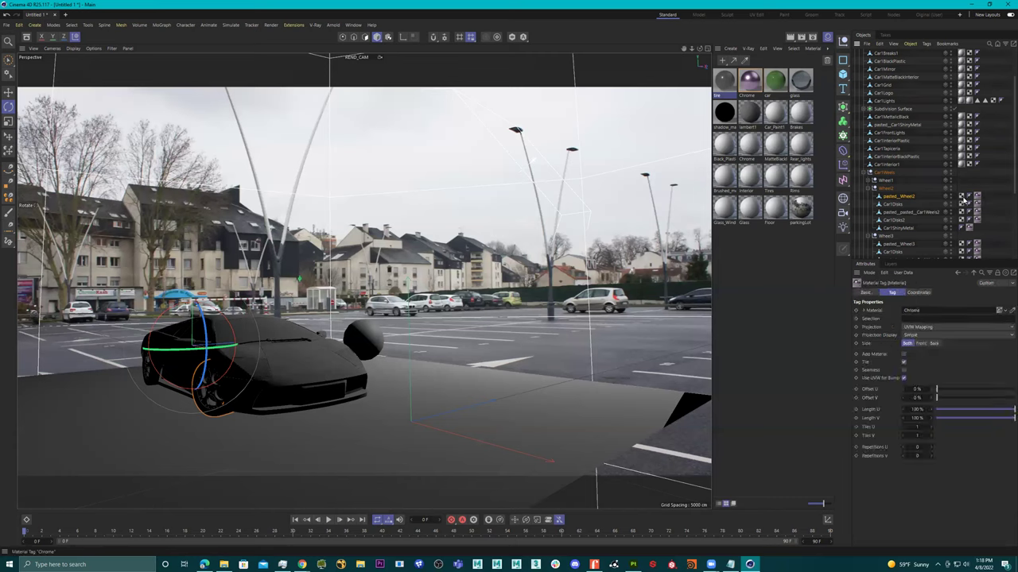
pyautogui.press('Delete')
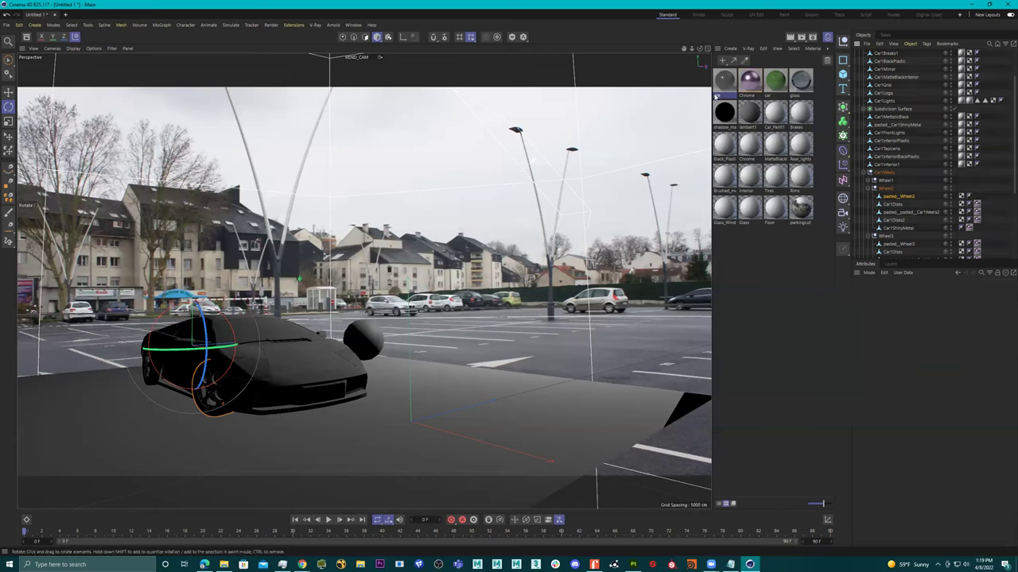
pyautogui.moveTo(723, 89); pyautogui.dragTo(913, 198)
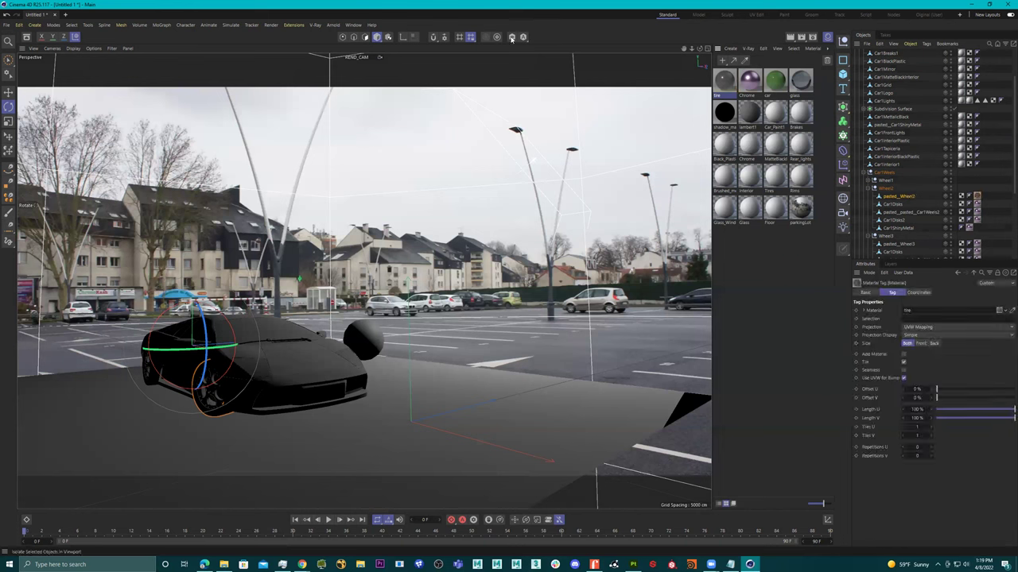
# Render the scene in the Arnold IPR window and examine the front wheel up close
pyautogui.click(332, 25)
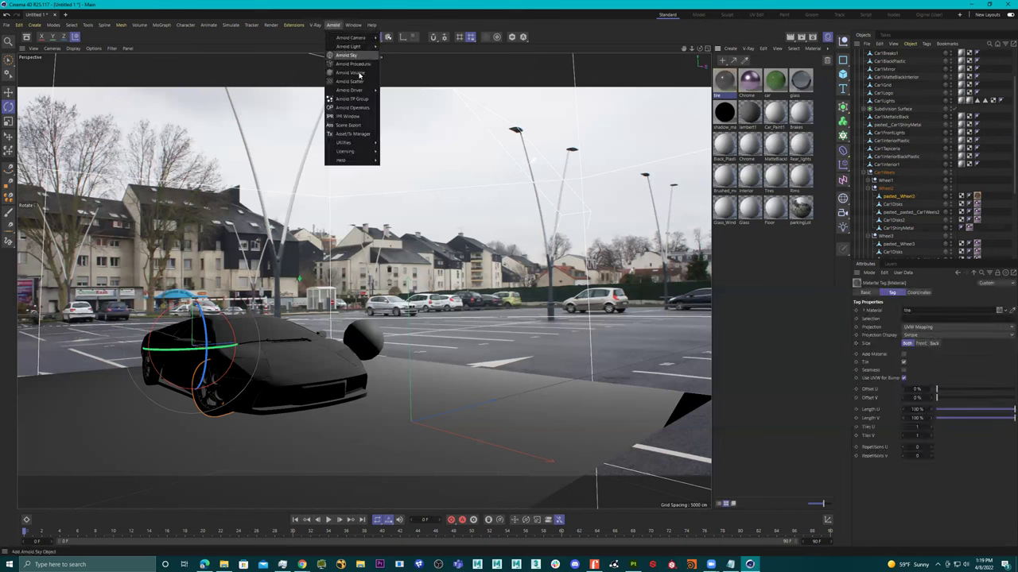
pyautogui.click(354, 117)
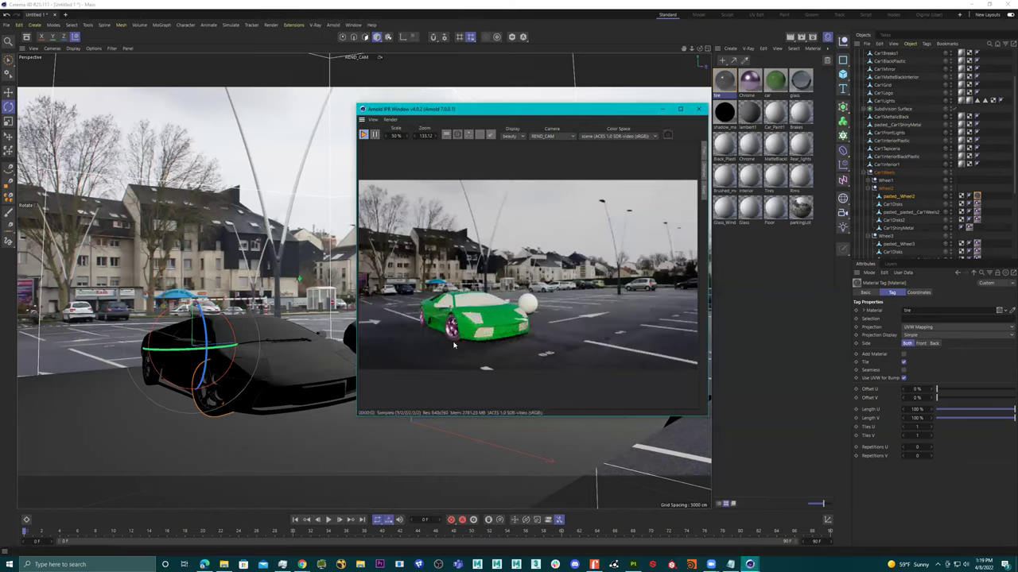
pyautogui.scroll(3, 454, 344)
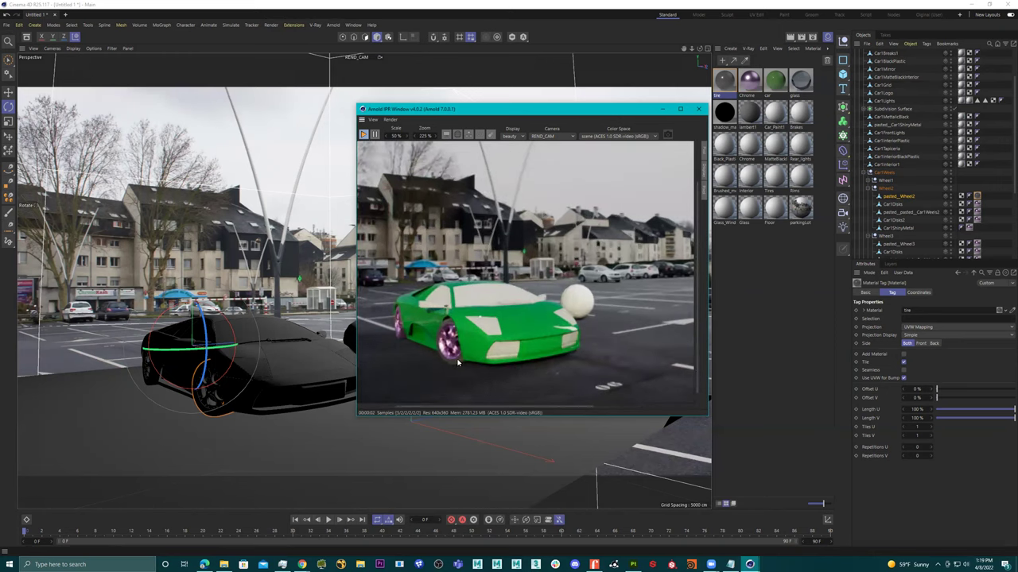
# Darken the tire material's base color to a near-black neutral with RGB values of 18
pyautogui.doubleClick(725, 81)
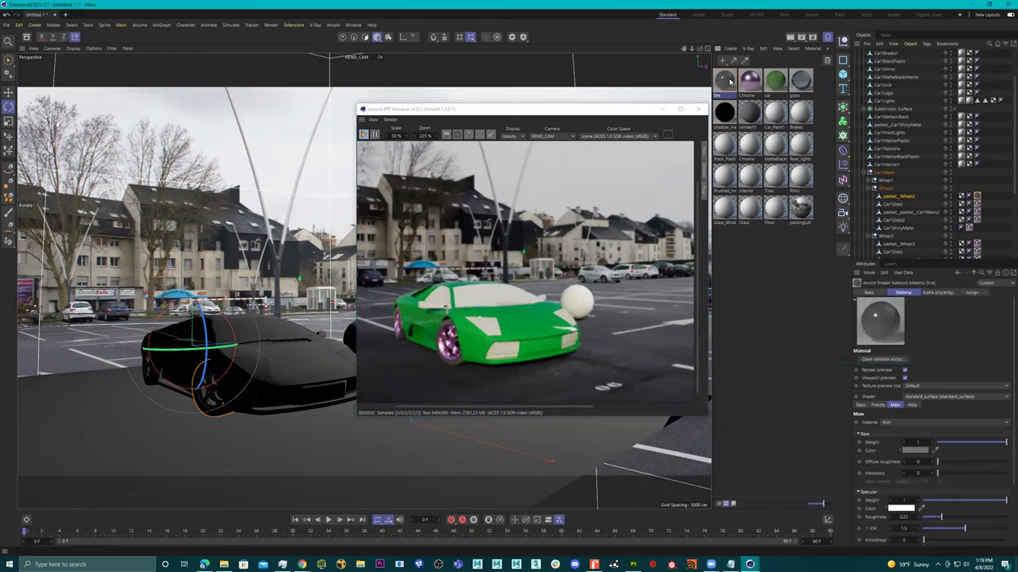
pyautogui.click(842, 194)
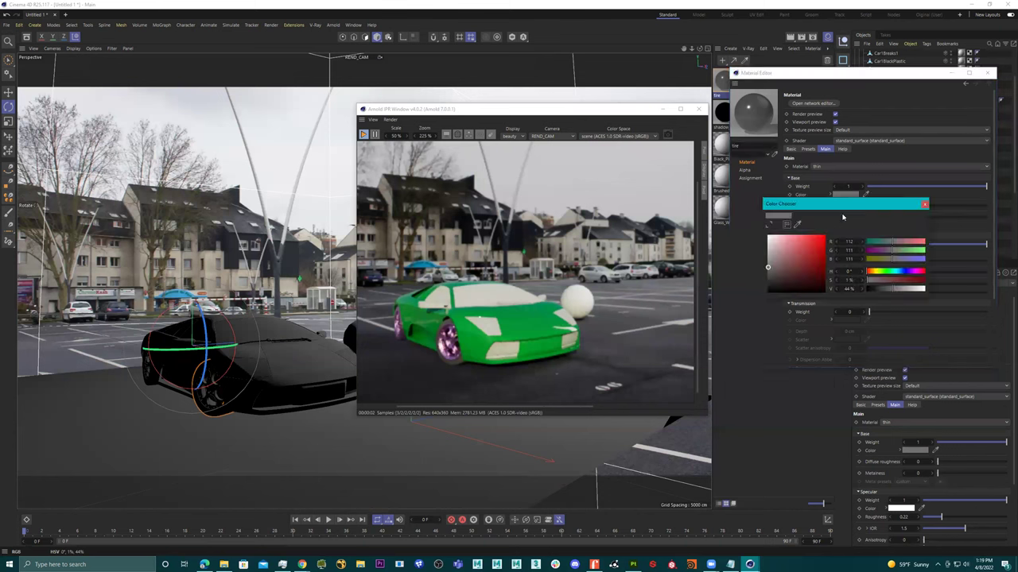
pyautogui.click(768, 288)
pyautogui.moveTo(769, 288); pyautogui.dragTo(703, 294)
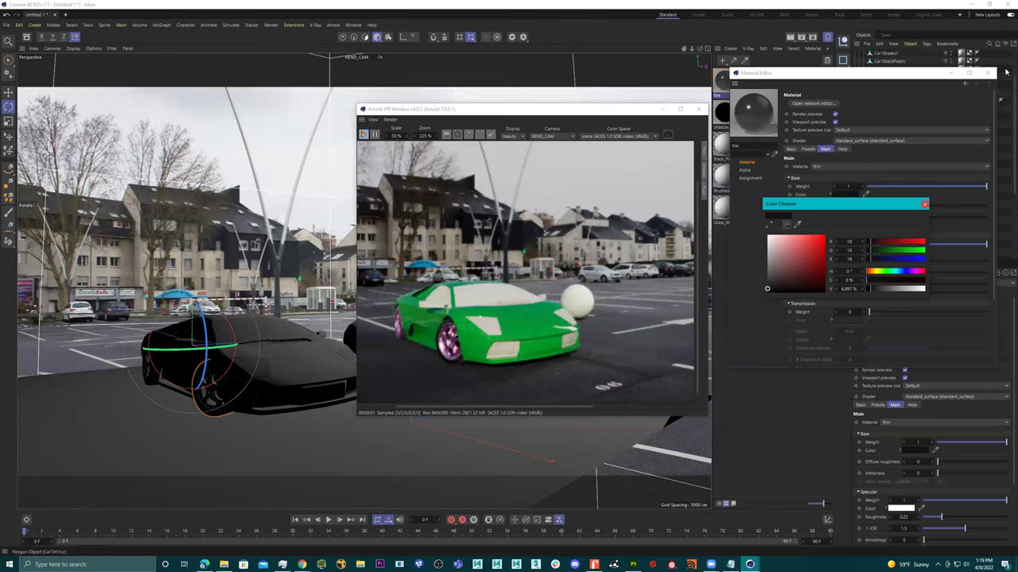
pyautogui.click(986, 73)
# Close the material editor and replace the Chrome material on the rear tire object pasted__Wheel3 with the tire material
pyautogui.click(149, 382)
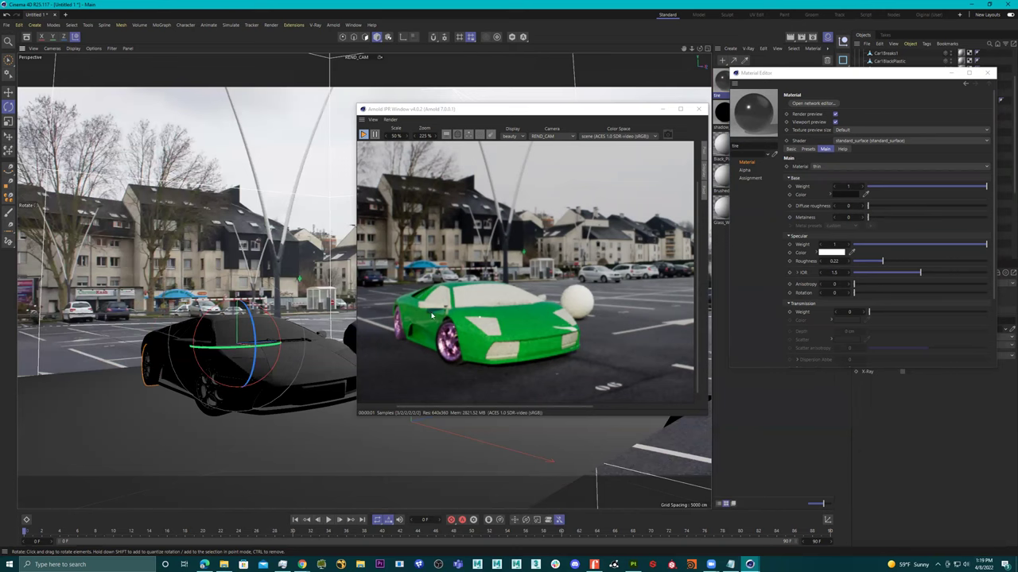
pyautogui.click(987, 73)
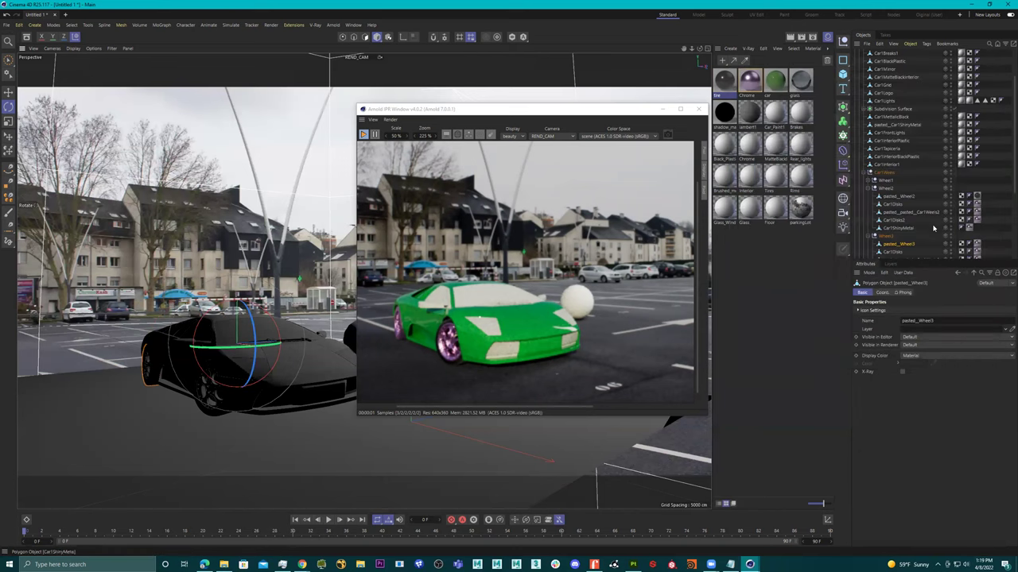
pyautogui.click(977, 245)
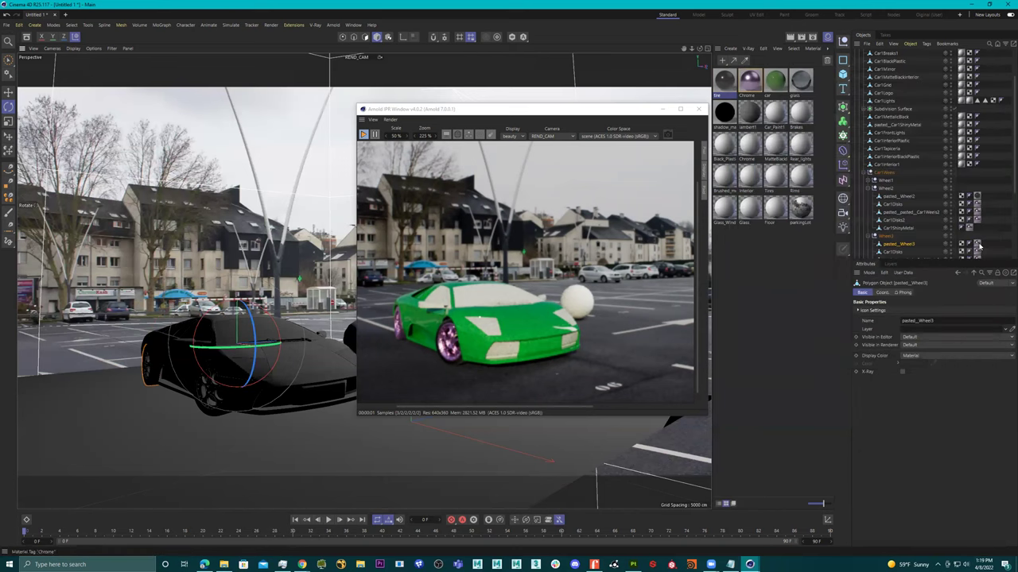
pyautogui.click(935, 253)
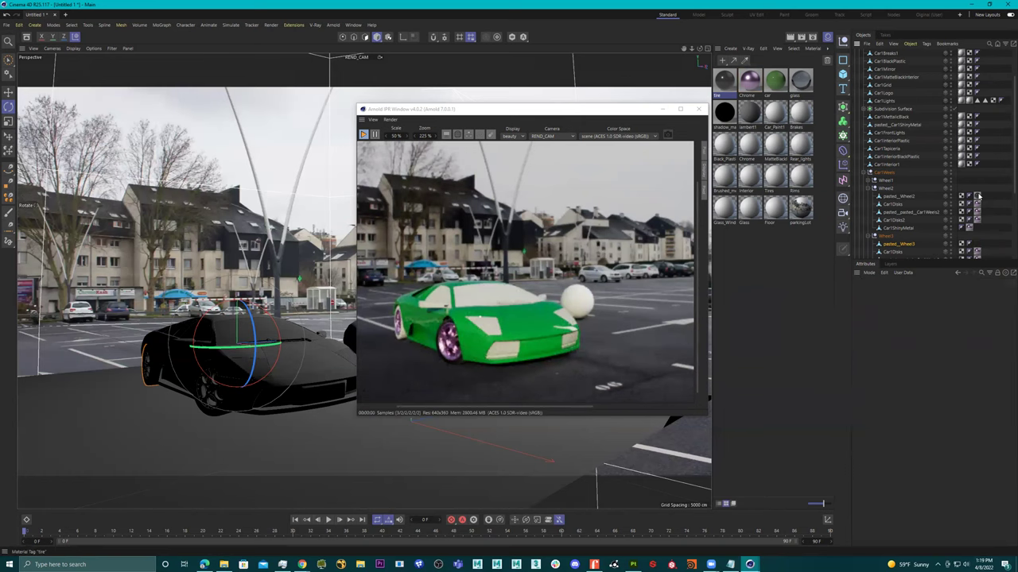
pyautogui.click(976, 245)
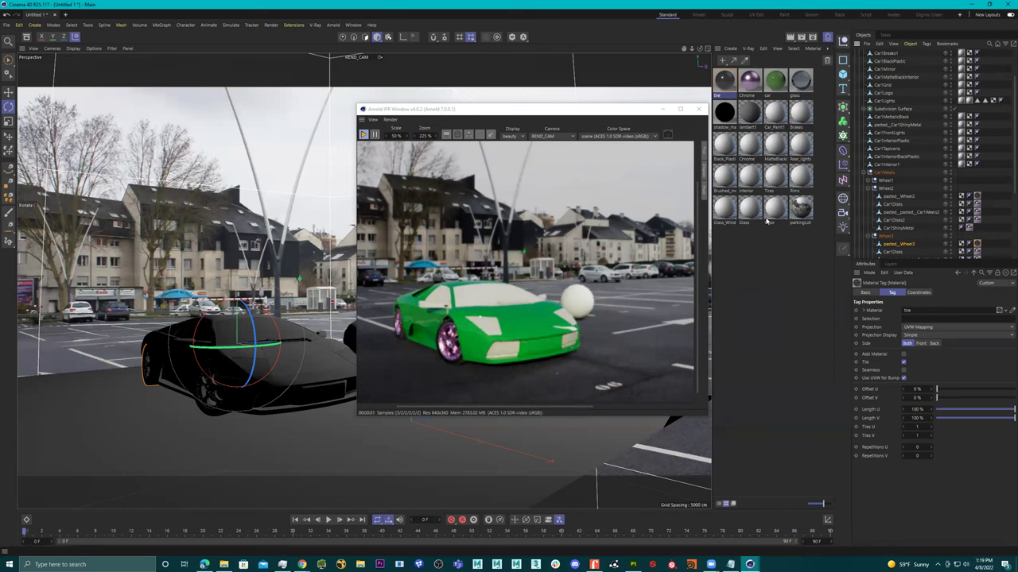
# Apply the glass material to the Car1Windows object and open that material's settings from its tag
pyautogui.click(498, 295)
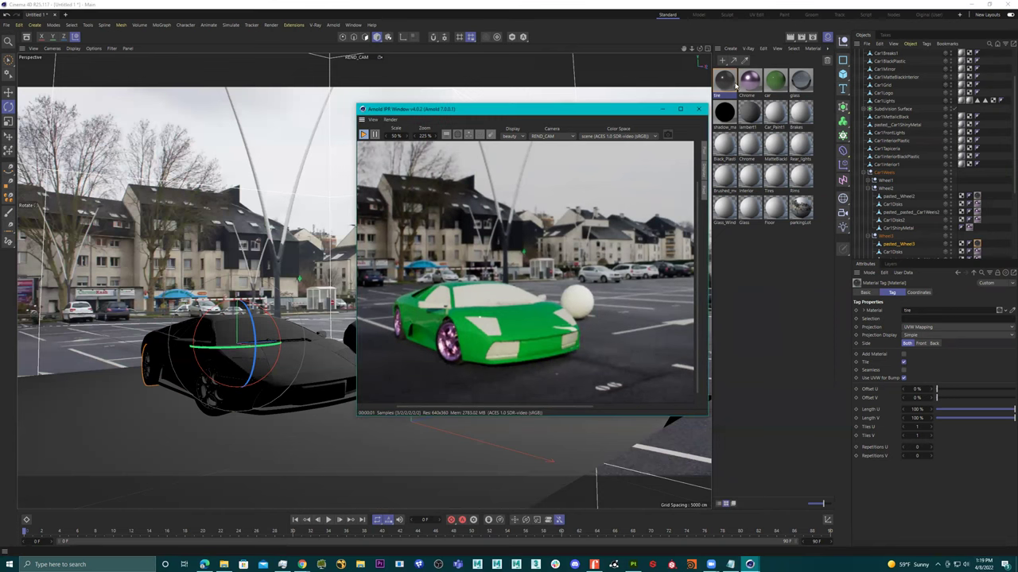
pyautogui.click(801, 80)
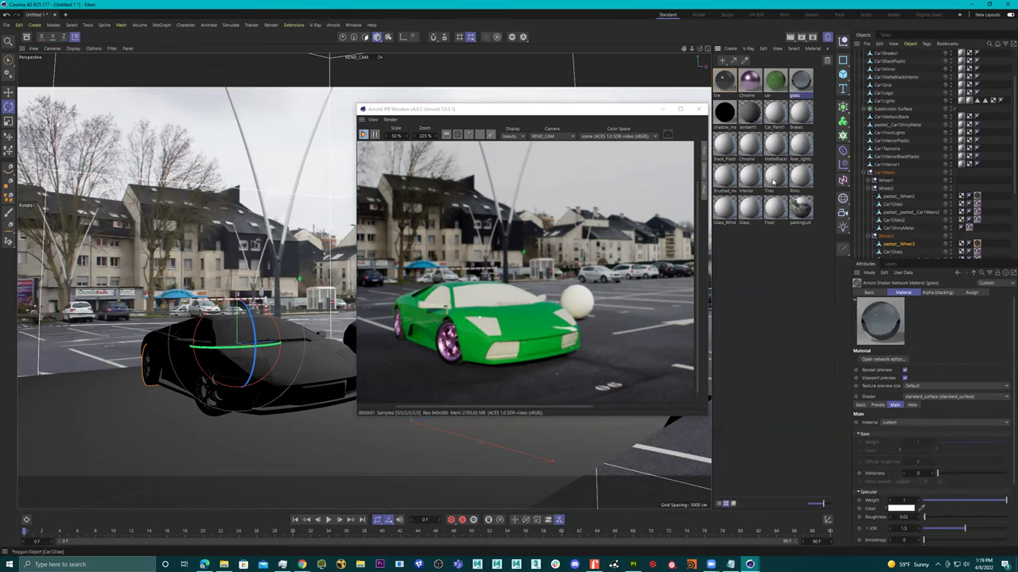
pyautogui.scroll(-3, 896, 194)
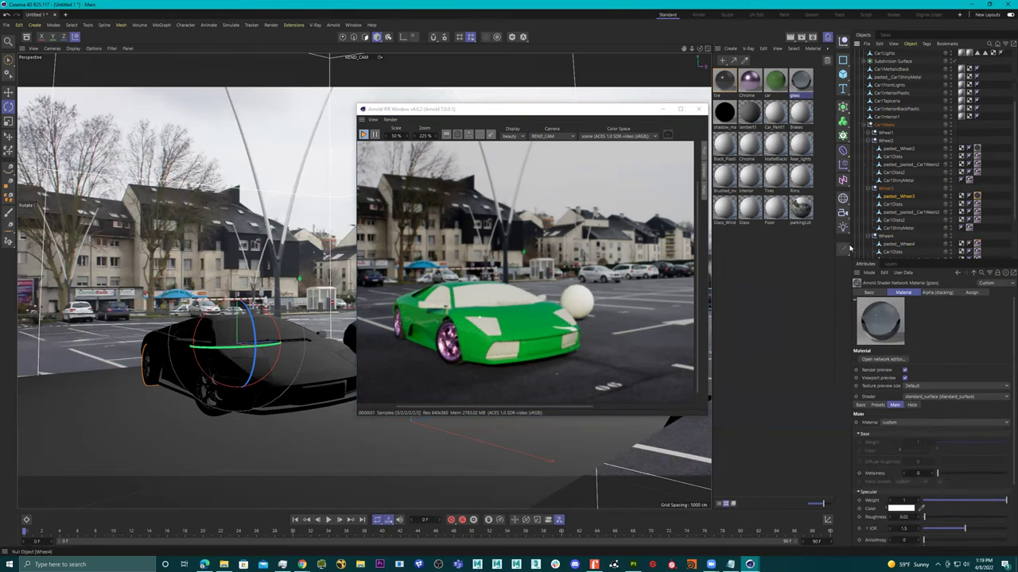
pyautogui.click(279, 332)
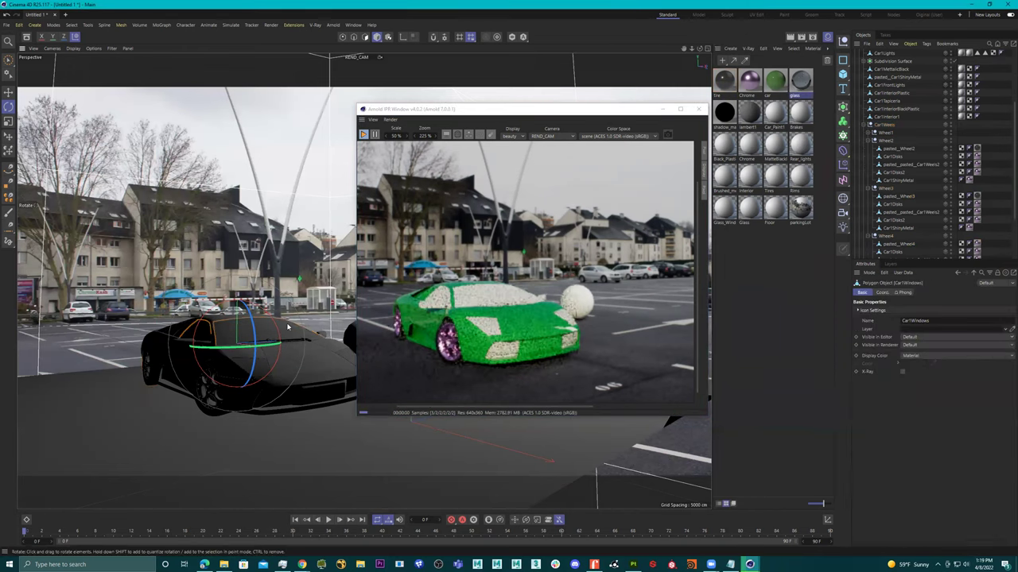
pyautogui.scroll(-4, 928, 185)
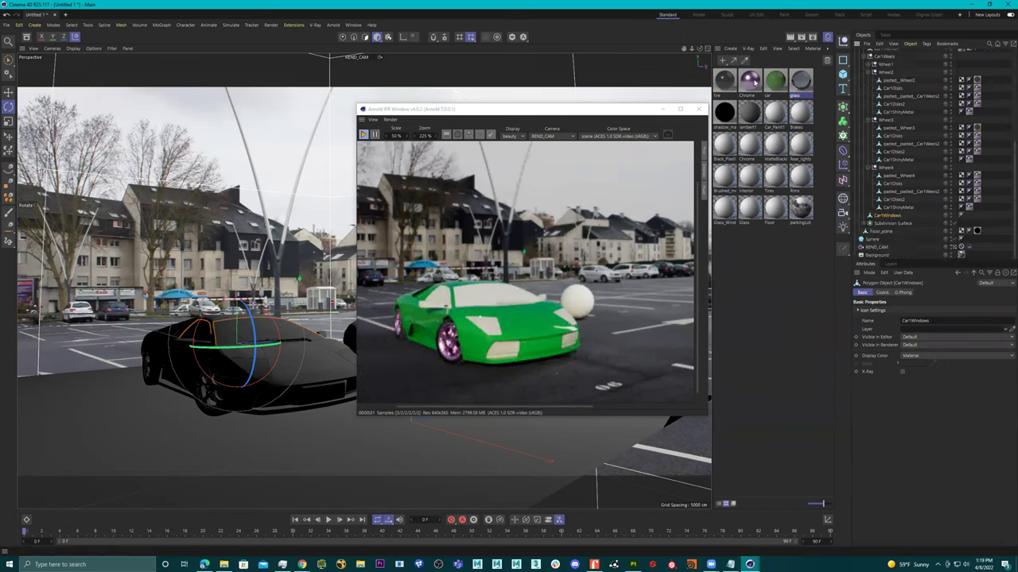
pyautogui.rightClick(798, 85)
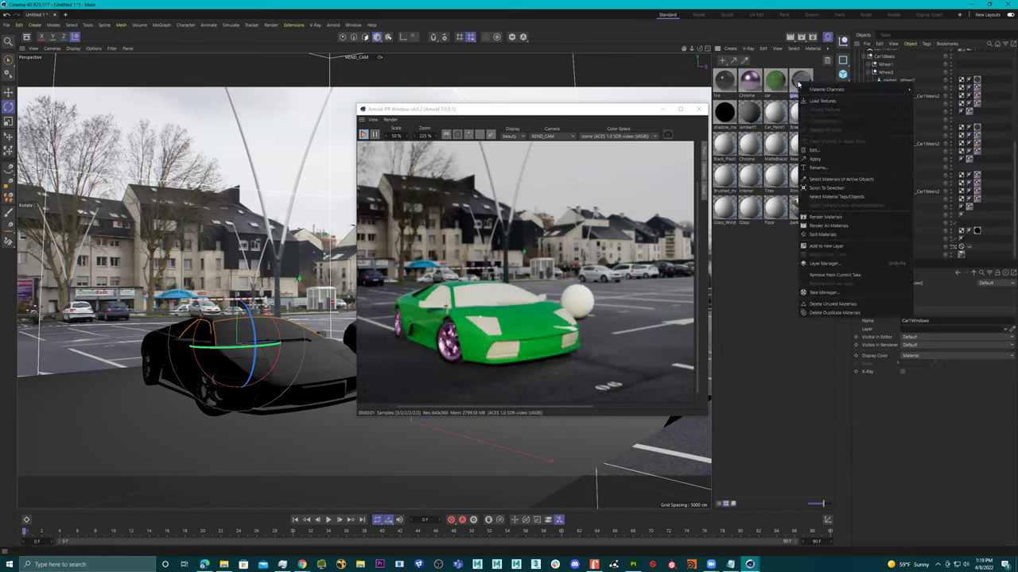
pyautogui.click(829, 159)
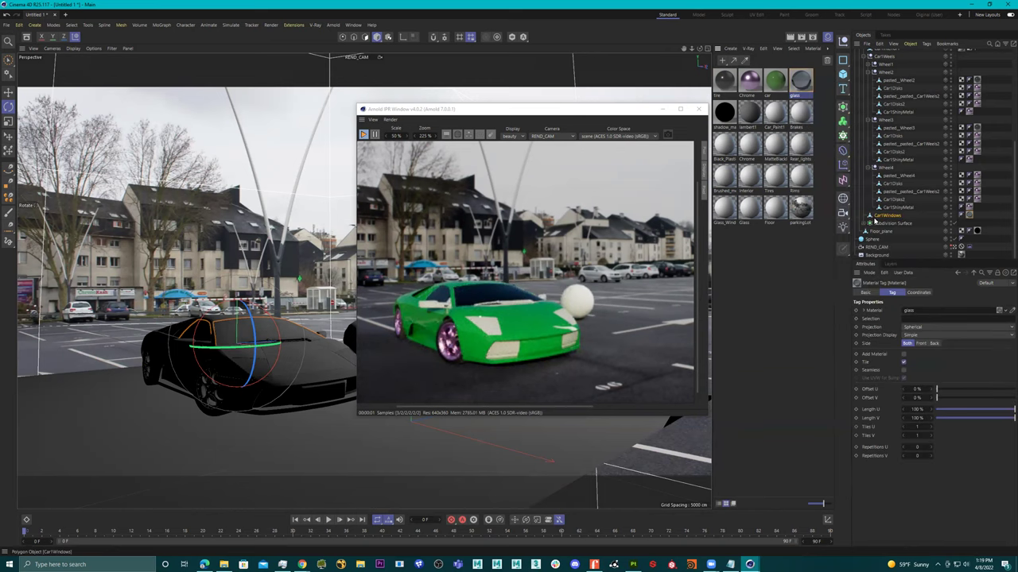
pyautogui.doubleClick(968, 216)
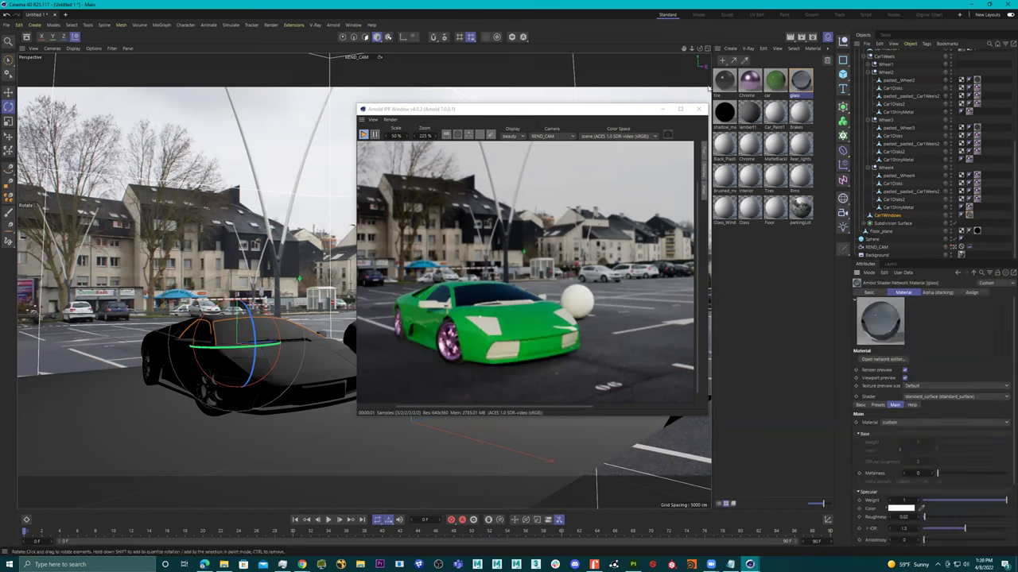
# Close the IPR window, render the scene to the Picture Viewer, examine the car in the image, and close the viewer
pyautogui.click(698, 109)
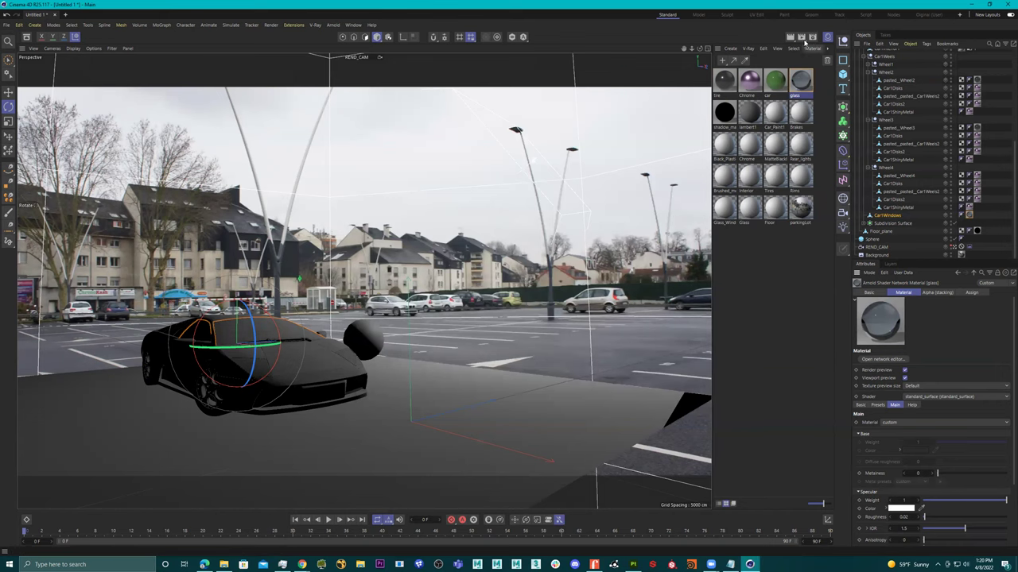
pyautogui.click(812, 37)
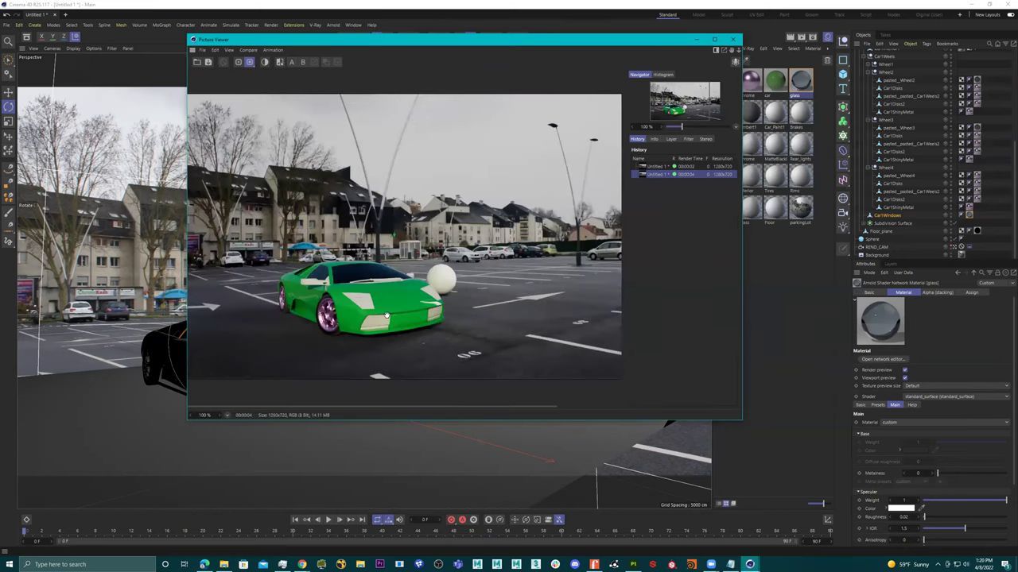
pyautogui.scroll(-1, 385, 324)
pyautogui.scroll(1, 370, 316)
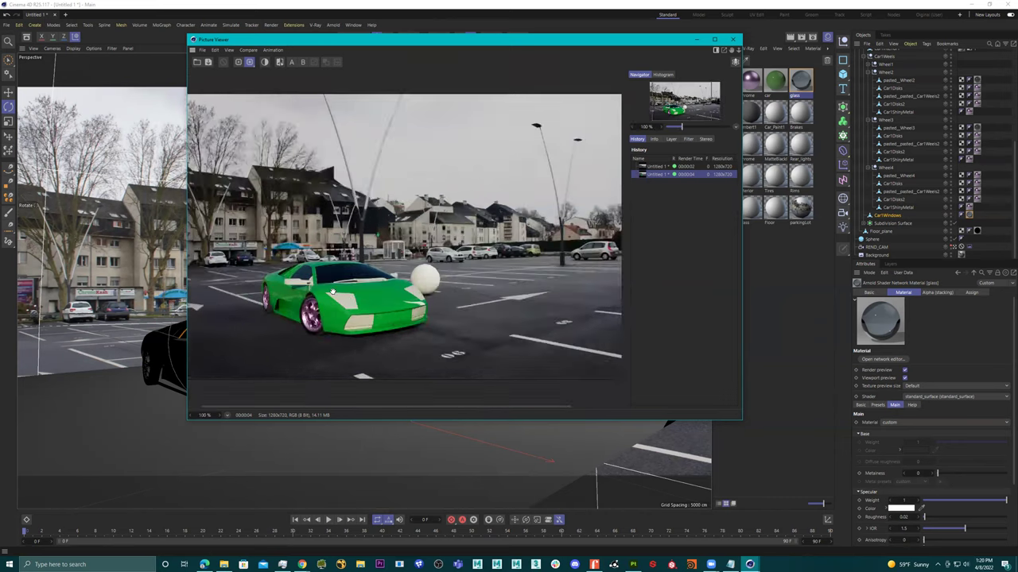
pyautogui.moveTo(371, 296); pyautogui.dragTo(396, 296)
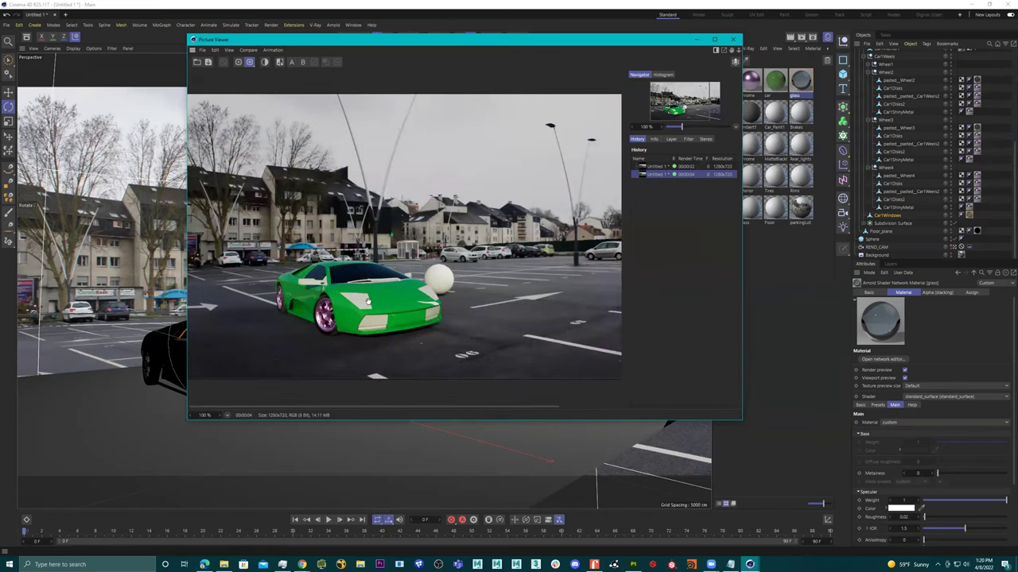
pyautogui.click(739, 39)
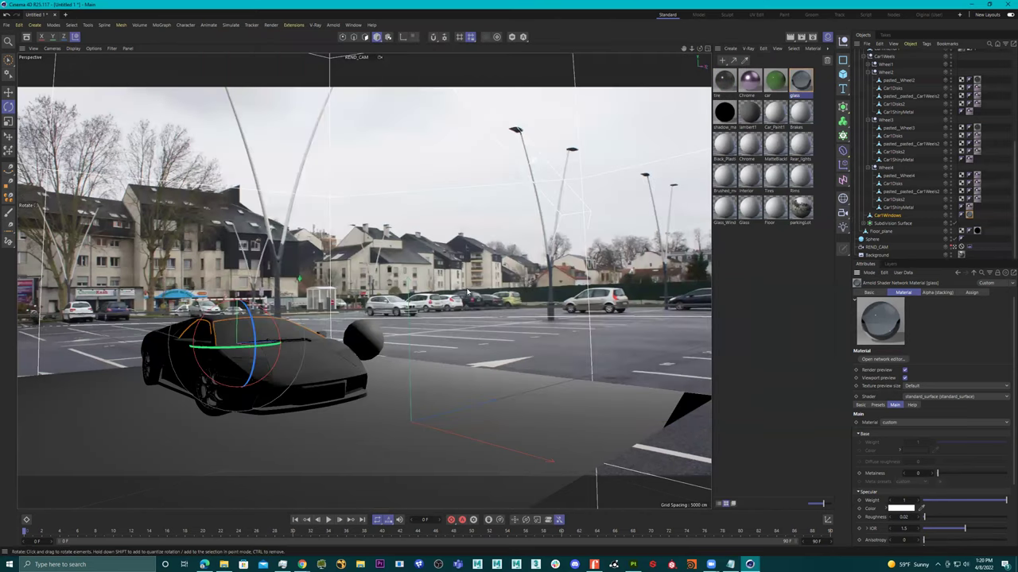
pyautogui.click(860, 70)
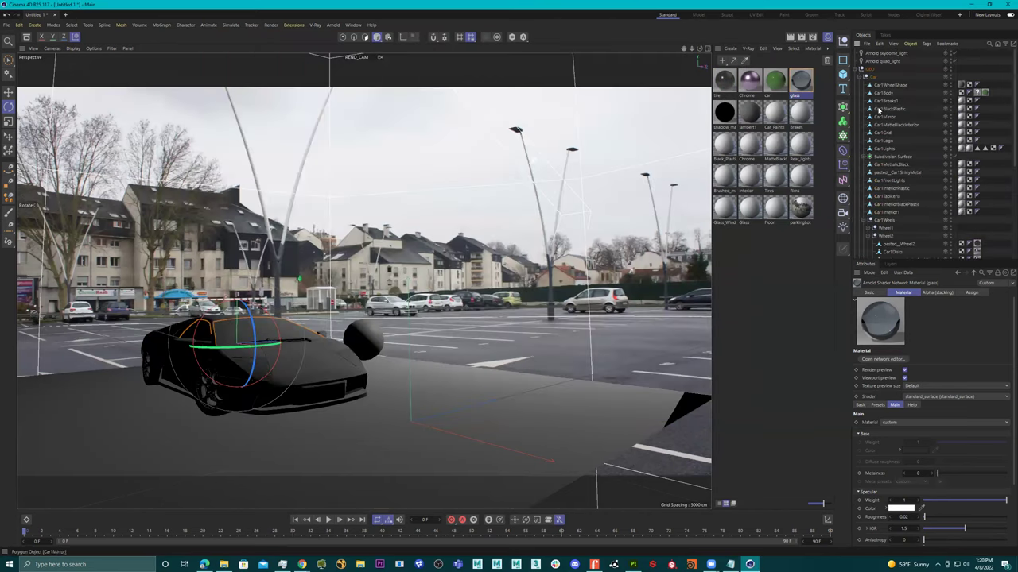
# Leave the REND_CAM view for the default camera and hide the Background object in the viewport
pyautogui.click(921, 84)
pyautogui.keyDown('alt'); pyautogui.moveTo(381, 271); pyautogui.dragTo(468, 257); pyautogui.keyUp('alt')
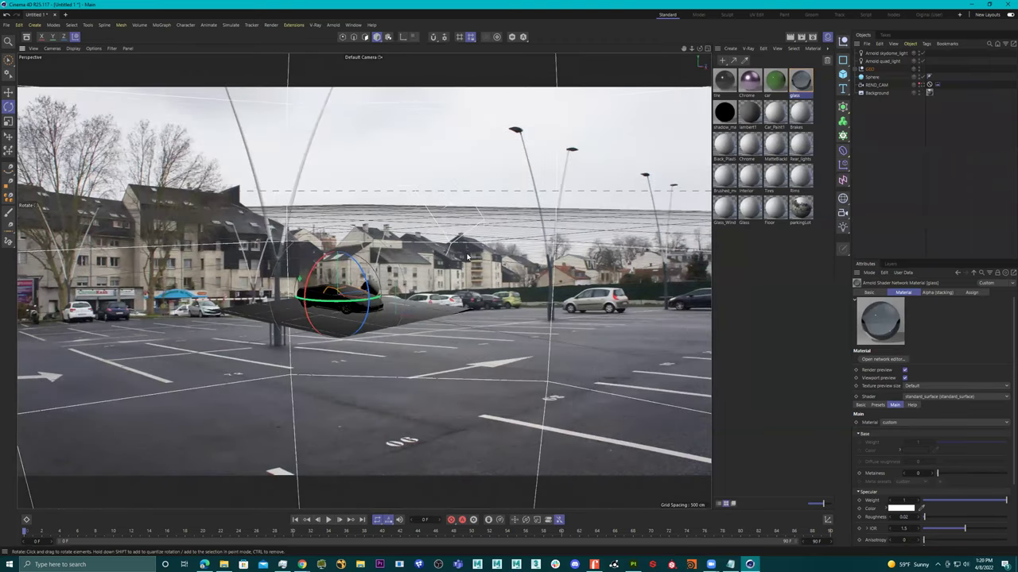
pyautogui.keyDown('alt'); pyautogui.moveTo(401, 264); pyautogui.dragTo(407, 259); pyautogui.keyUp('alt')
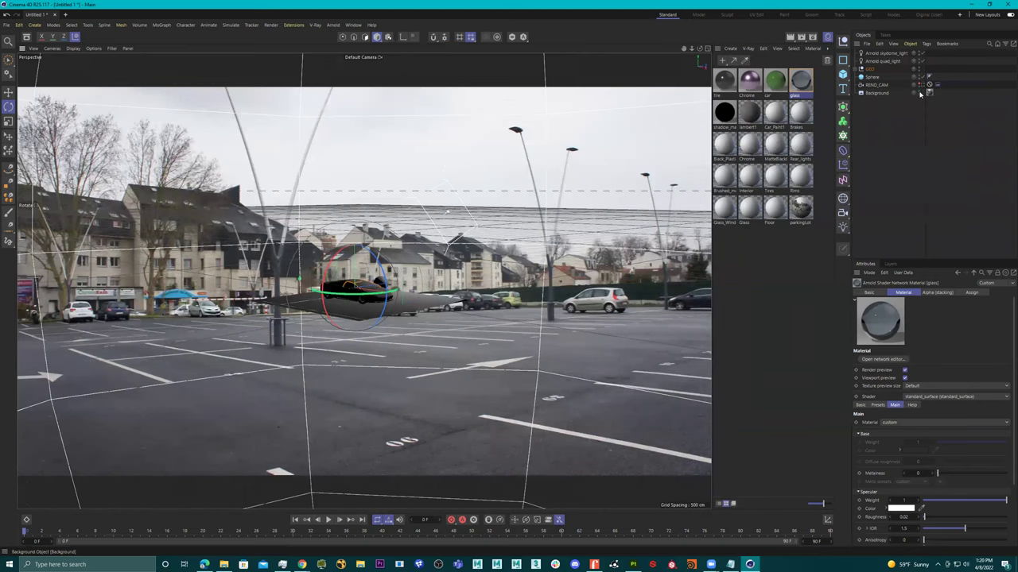
pyautogui.click(919, 94)
pyautogui.keyDown('alt'); pyautogui.moveTo(411, 214); pyautogui.dragTo(477, 198); pyautogui.keyUp('alt')
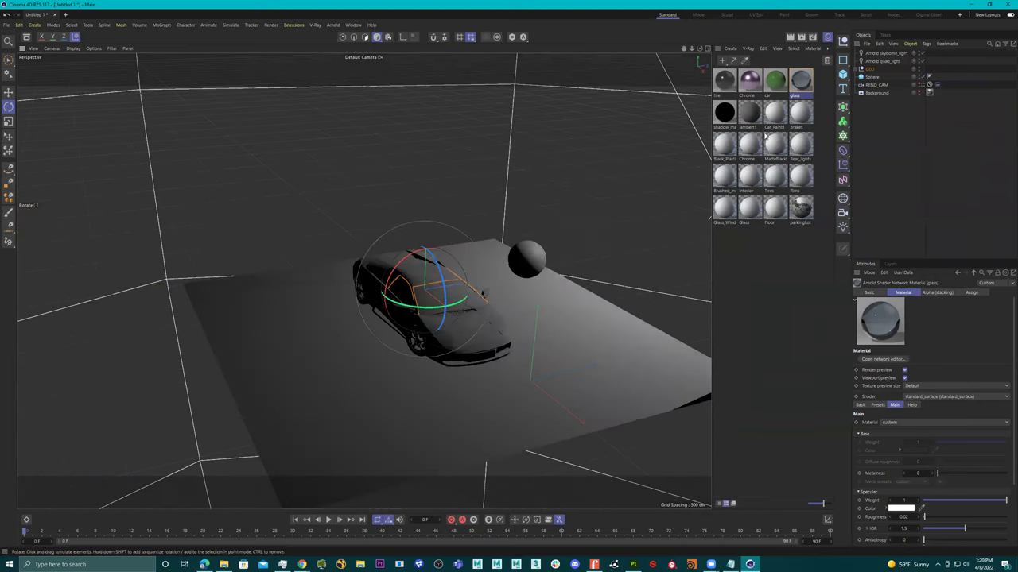
# Duplicate the GEO group, place the copy beside the original car and floor, and name it GEO.Blue
pyautogui.click(868, 69)
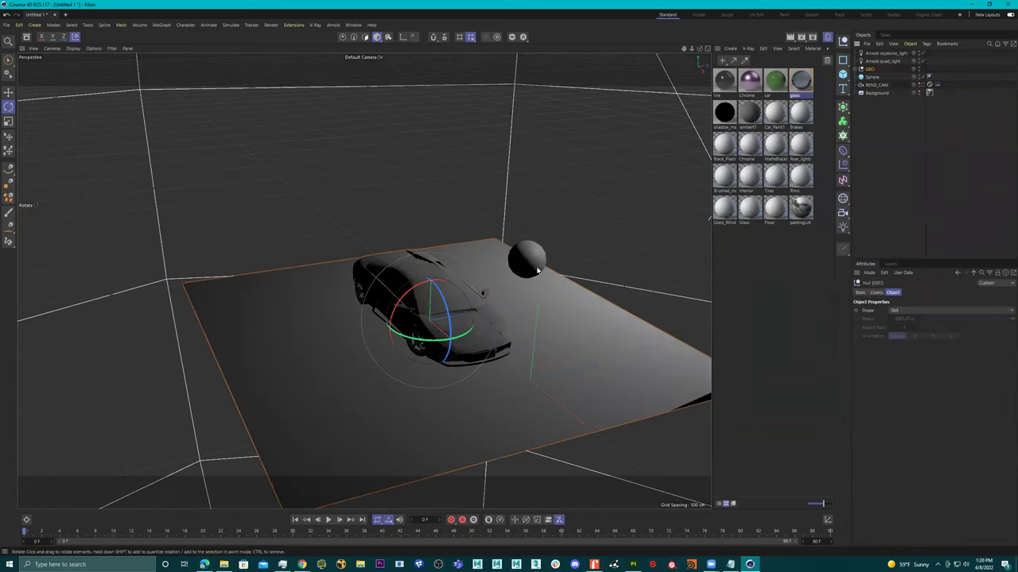
pyautogui.keyDown('alt'); pyautogui.moveTo(448, 350); pyautogui.dragTo(450, 360); pyautogui.keyUp('alt')
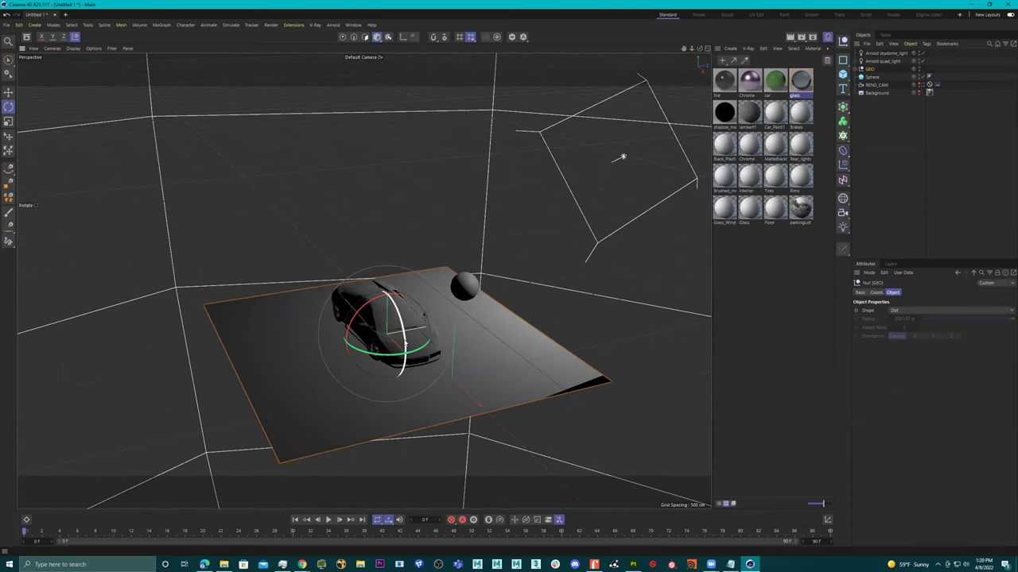
pyautogui.press('e')
pyautogui.keyDown('ctrl'); pyautogui.moveTo(421, 347); pyautogui.dragTo(604, 326); pyautogui.keyUp('ctrl')
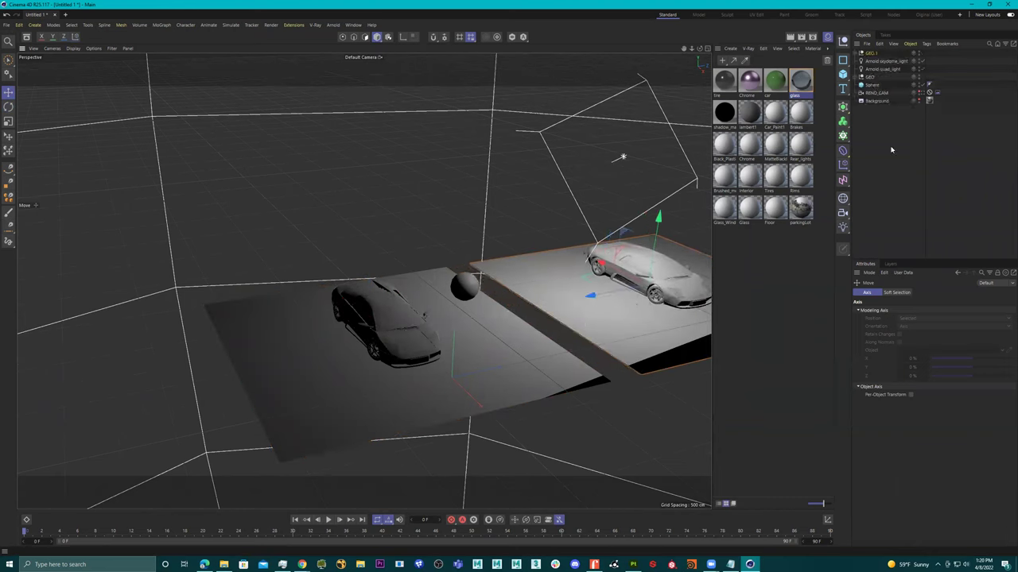
pyautogui.click(874, 53)
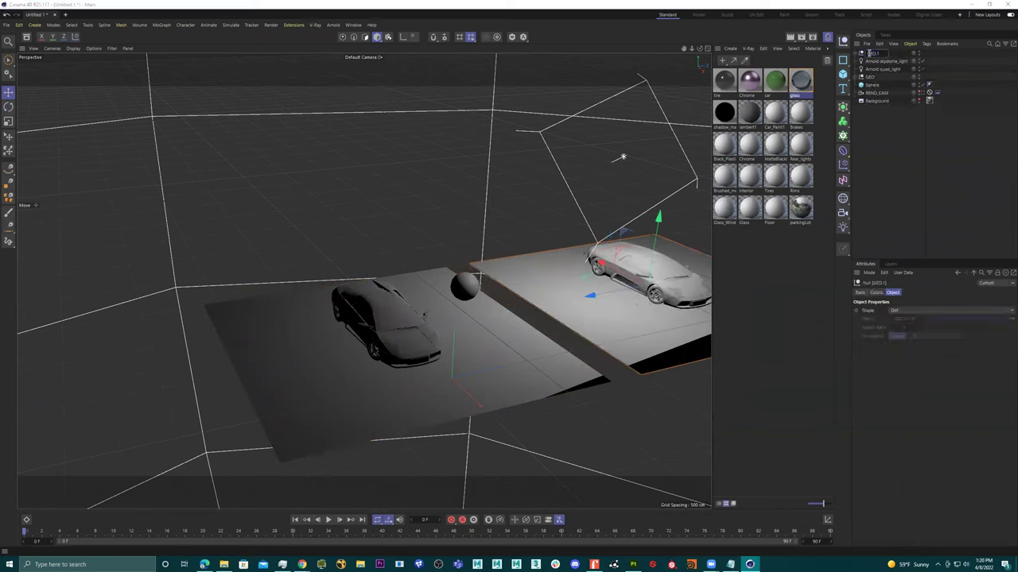
pyautogui.write('GEO.Blue')
pyautogui.press('Return')
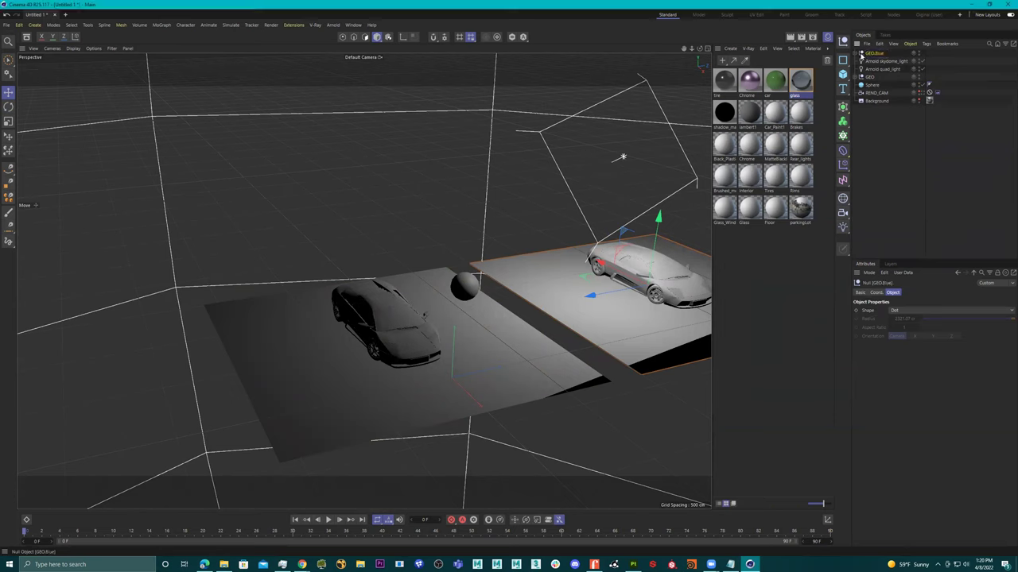
# Select the copied car's body and duplicate the green car material assigned to it
pyautogui.click(859, 54)
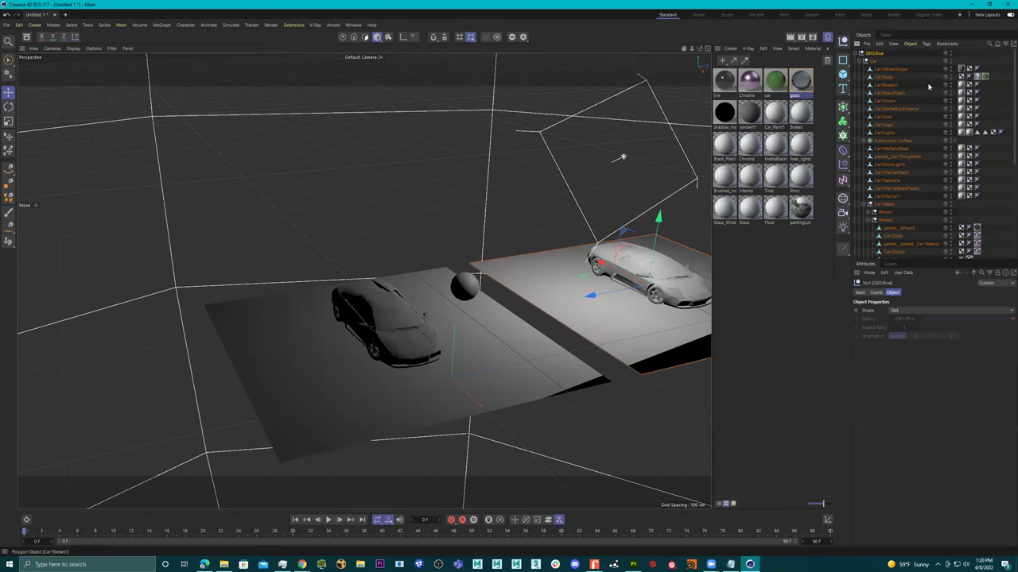
pyautogui.click(689, 292)
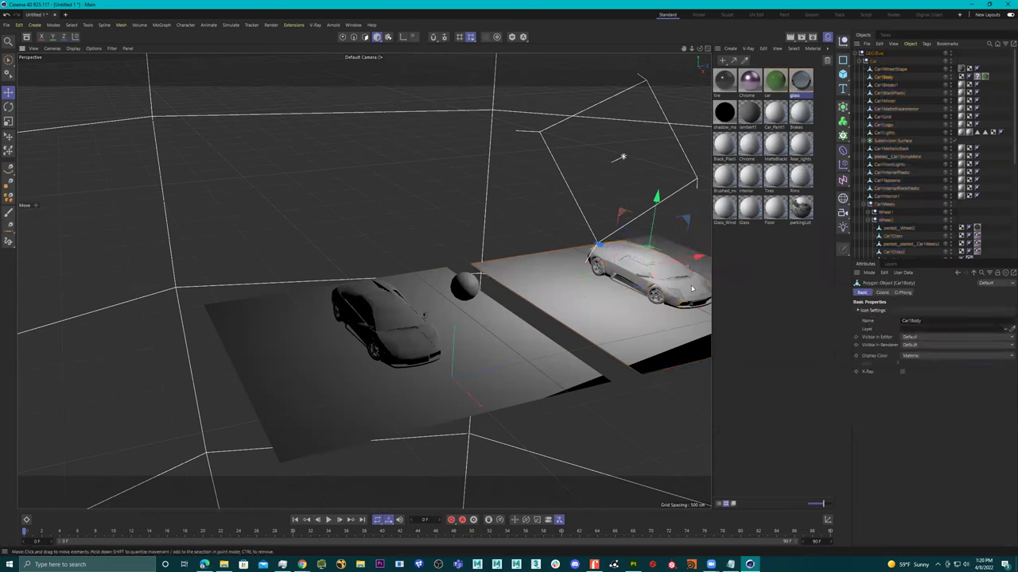
pyautogui.click(983, 76)
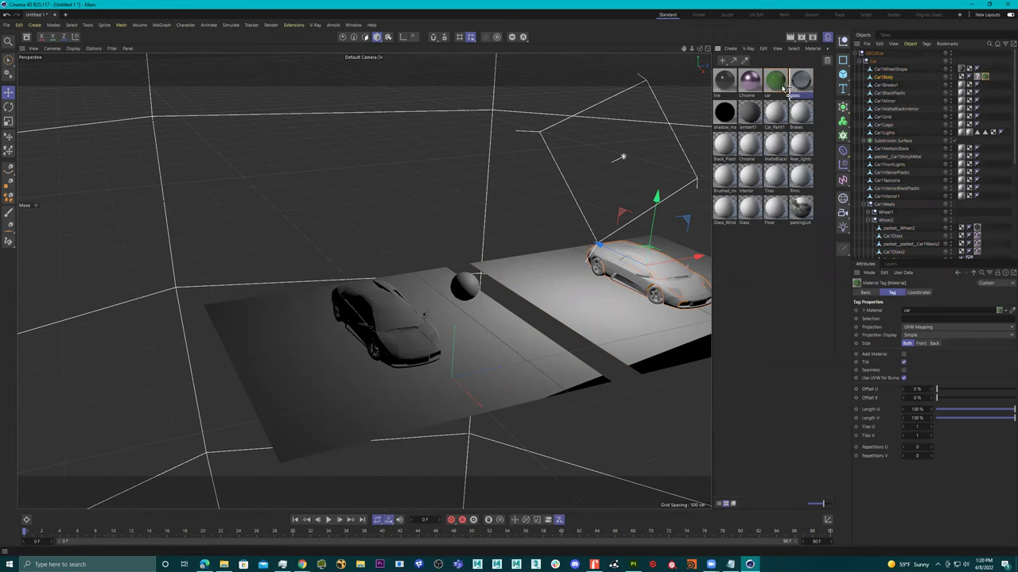
pyautogui.keyDown('ctrl'); pyautogui.moveTo(785, 89); pyautogui.dragTo(792, 89); pyautogui.keyUp('ctrl')
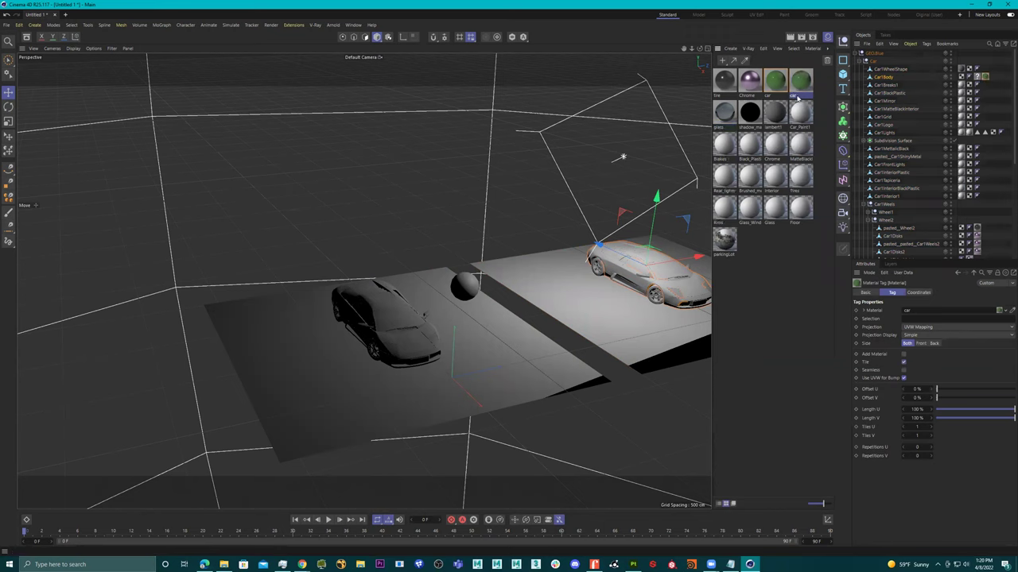
# Change the base color of the car material assigned to the copied body to orange and close the material editor
pyautogui.doubleClick(776, 84)
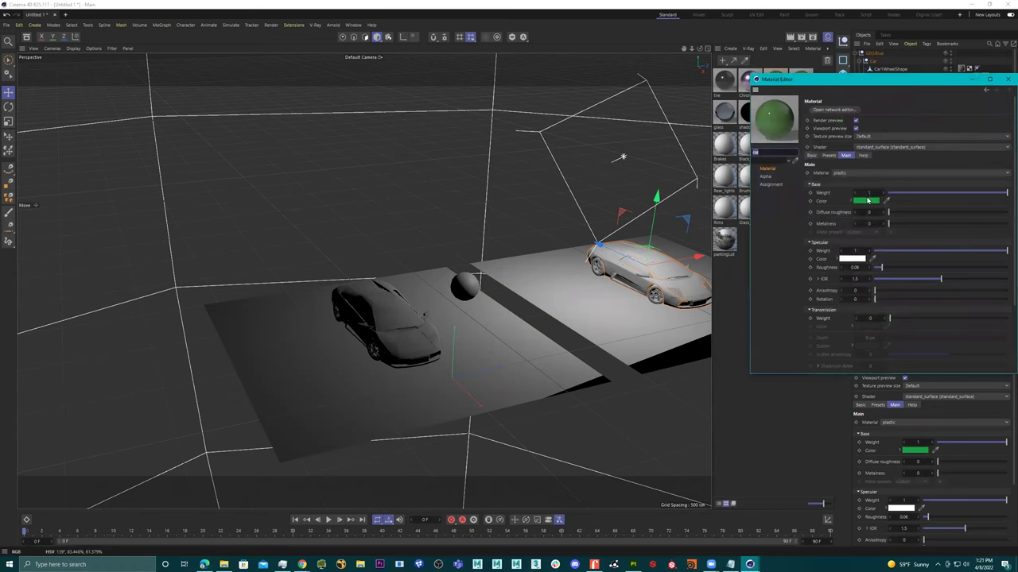
pyautogui.click(867, 201)
pyautogui.moveTo(922, 252)
pyautogui.mouseDown()
pyautogui.moveTo(946, 252)
pyautogui.moveTo(913, 256)
pyautogui.mouseUp()
pyautogui.click(945, 210)
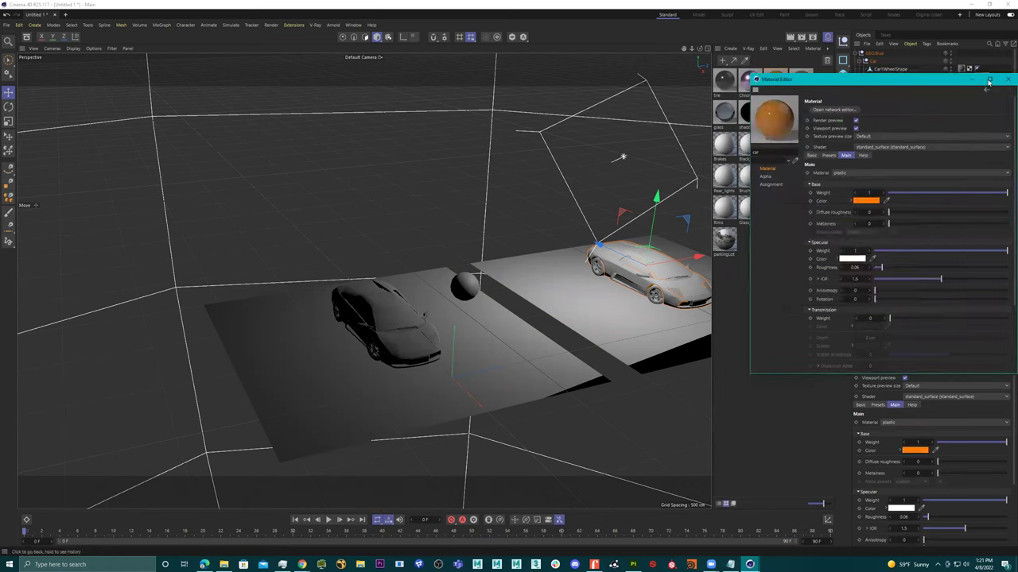
pyautogui.click(1008, 80)
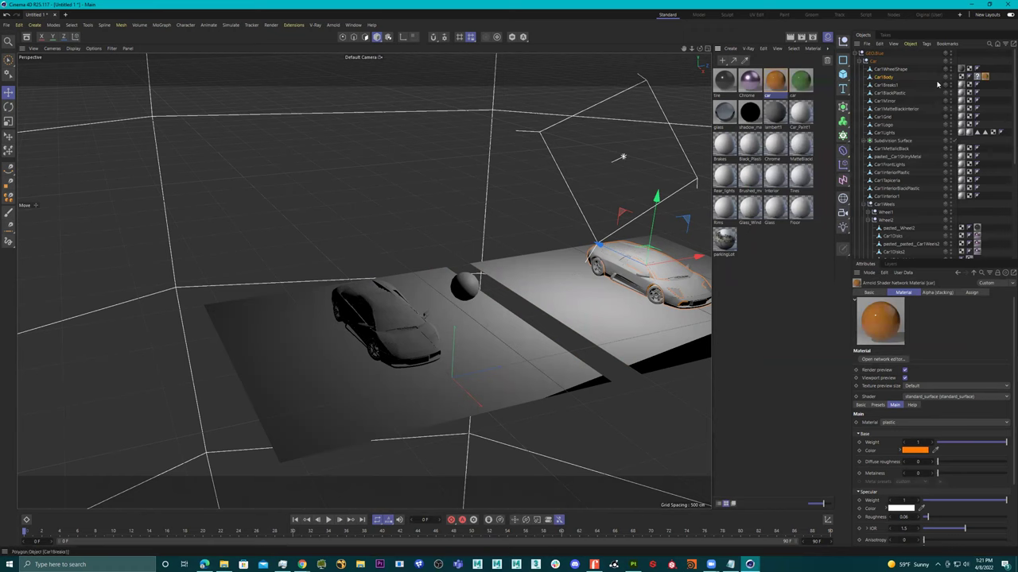
# Replace the orange material on Car1Body in the original GEO group with the green car material
pyautogui.scroll(-7, 907, 159)
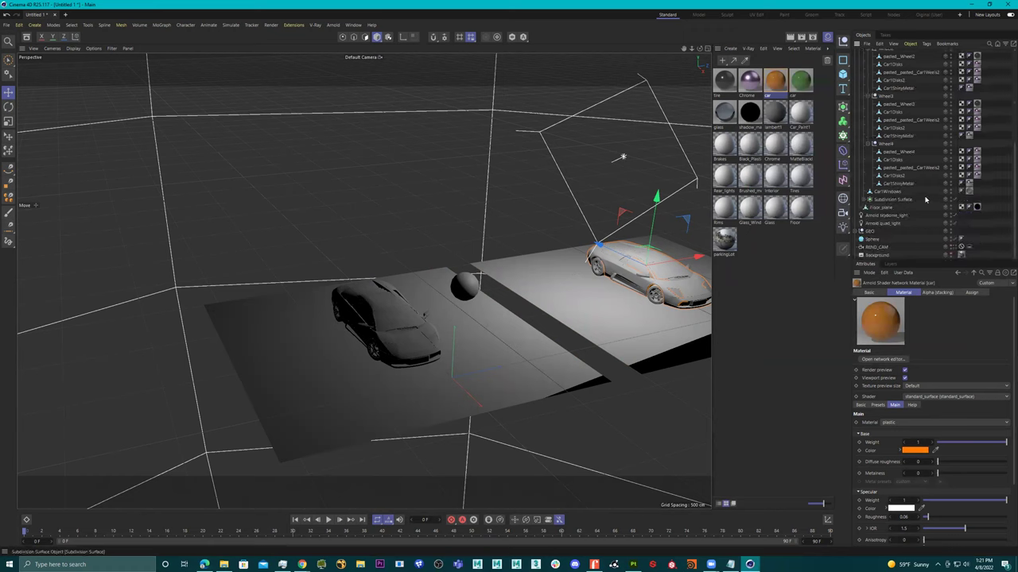
pyautogui.click(856, 232)
pyautogui.click(985, 255)
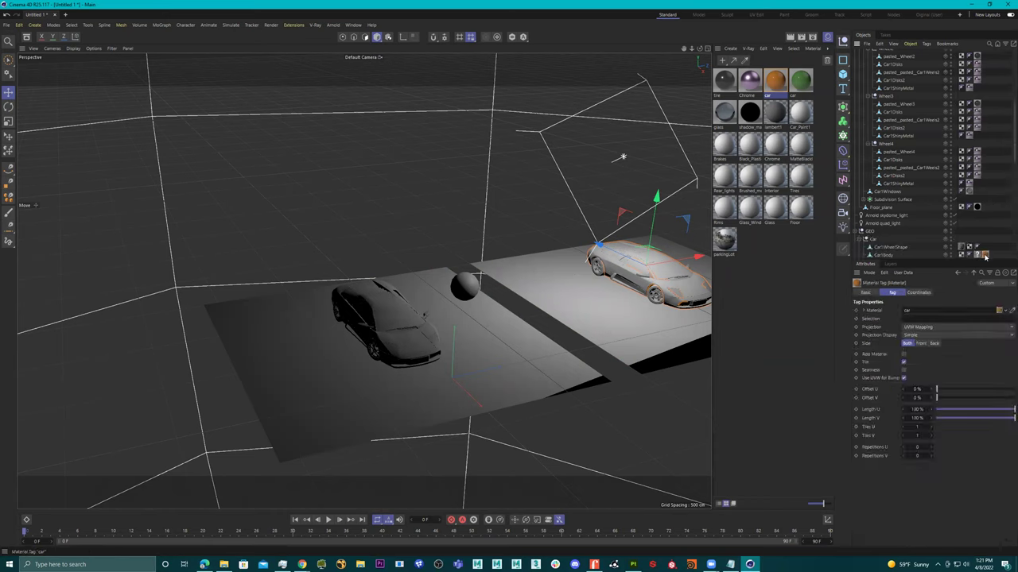
pyautogui.click(949, 251)
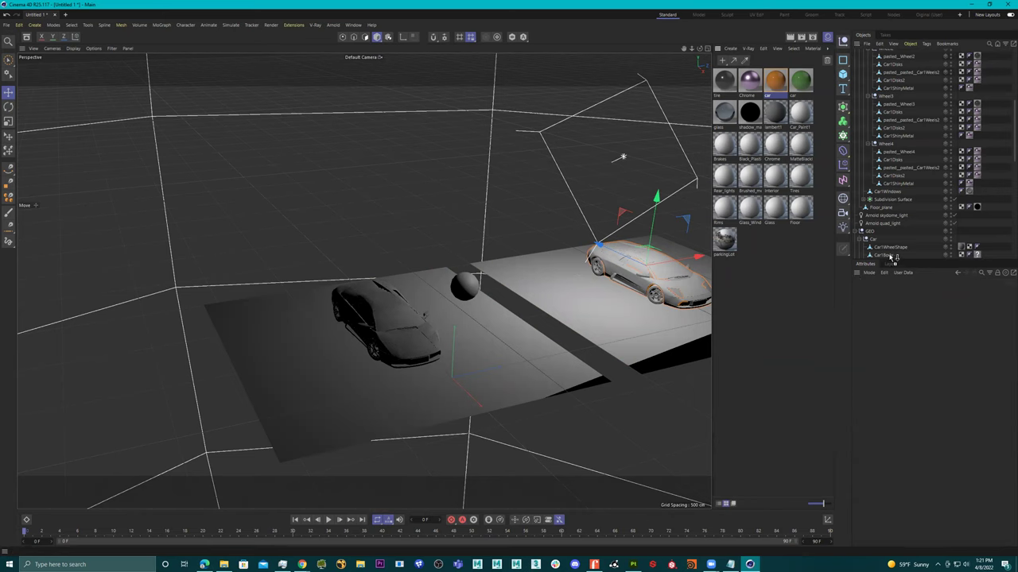
pyautogui.scroll(-1, 892, 256)
pyautogui.moveTo(893, 246); pyautogui.dragTo(893, 247)
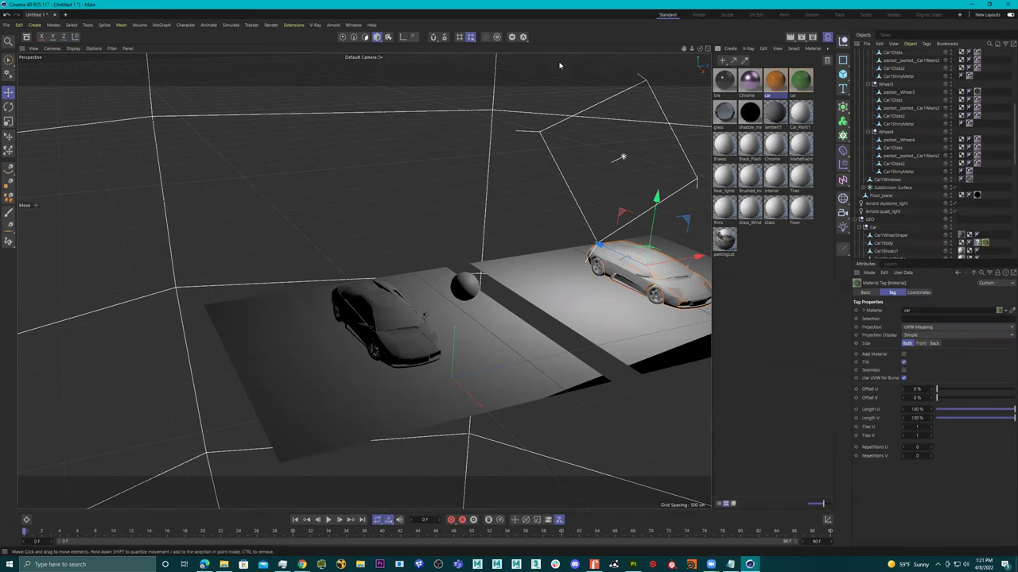
# Collapse the Car hierarchies inside both the GEO.Blue and GEO groups
pyautogui.scroll(5, 905, 68)
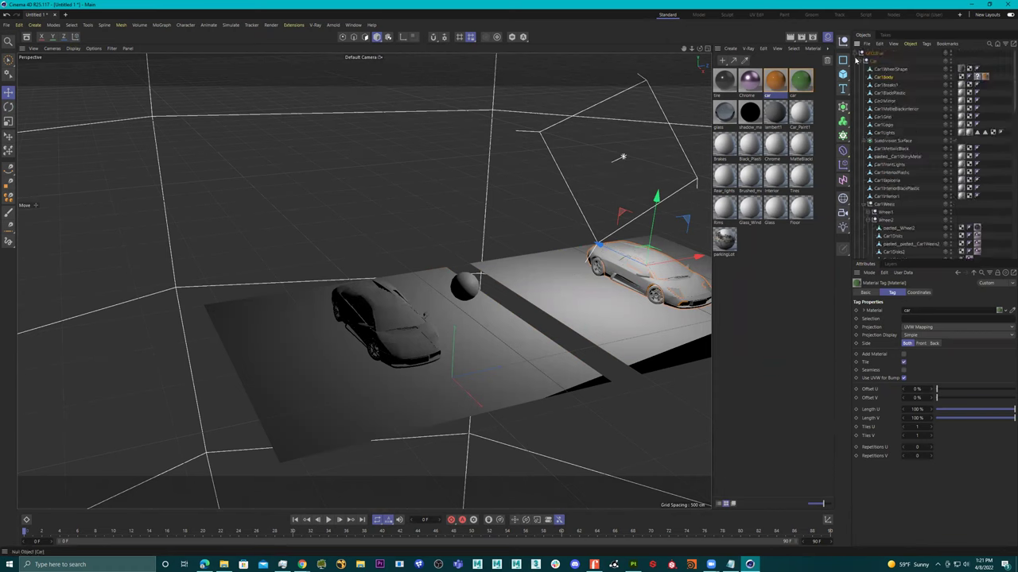
pyautogui.click(860, 60)
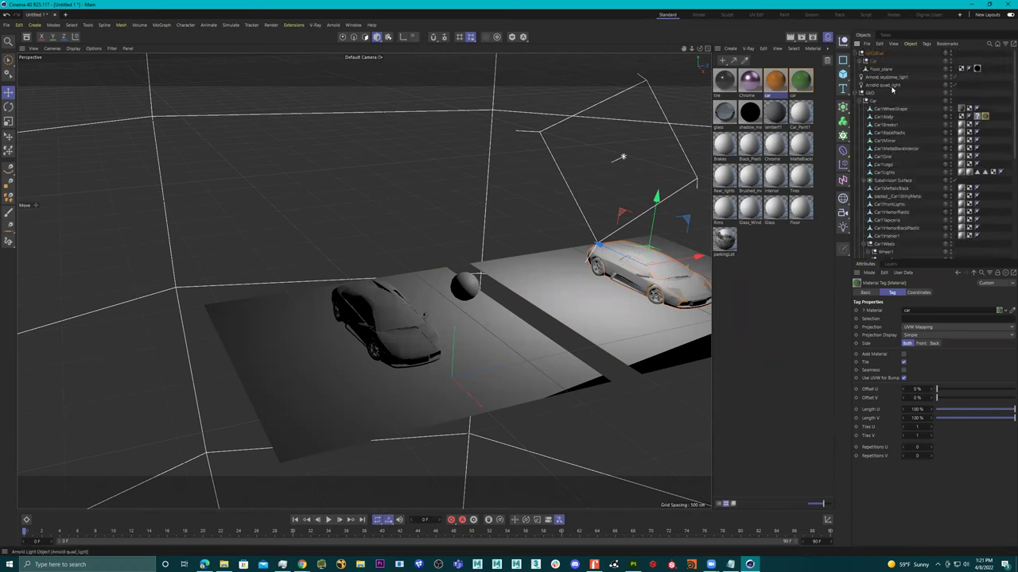
pyautogui.click(860, 101)
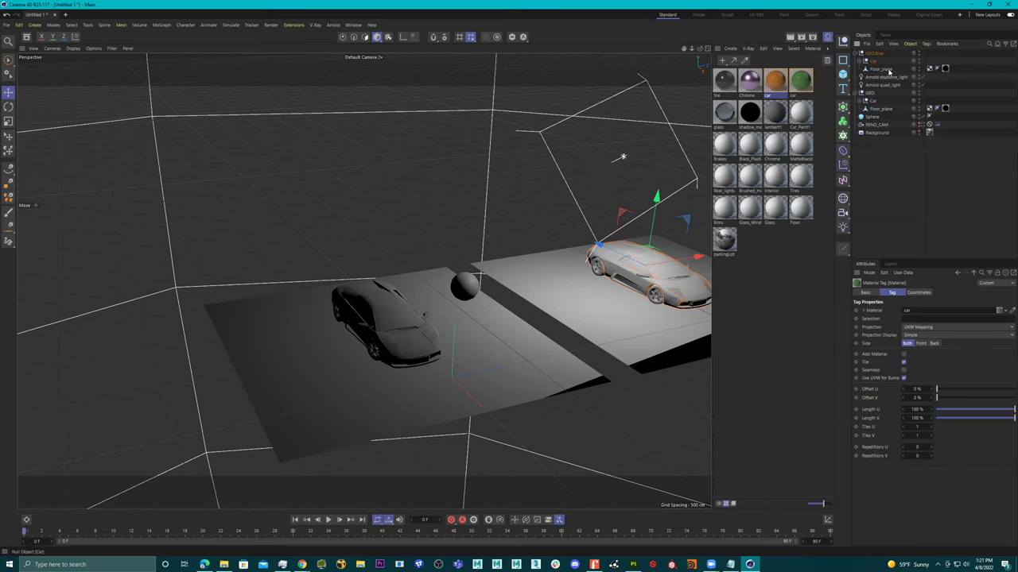
# Duplicate the Arnold quad_light, then move and rotate the copy so it lights the cars from the opposite side
pyautogui.click(888, 77)
pyautogui.click(887, 86)
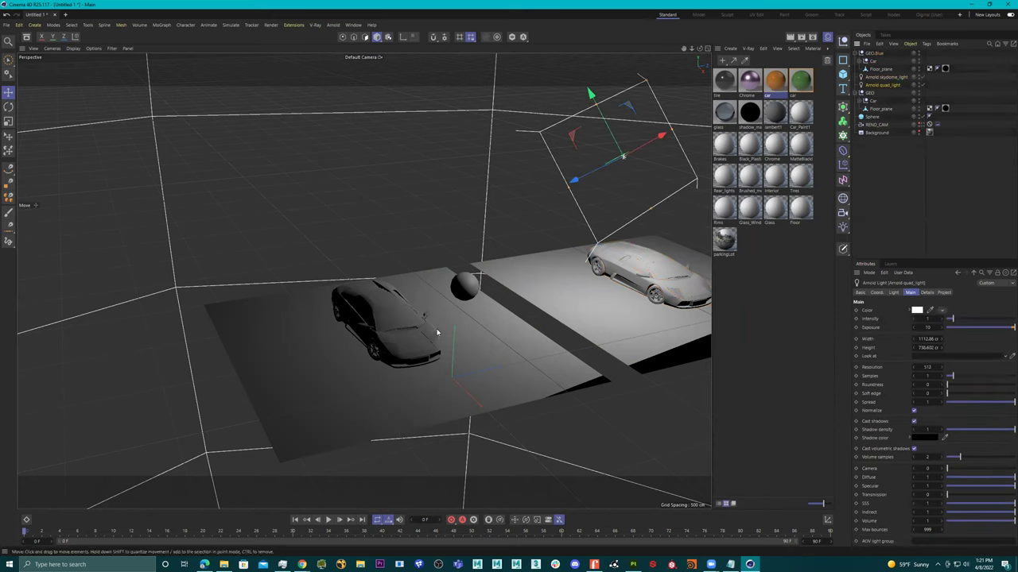
pyautogui.keyDown('alt'); pyautogui.moveTo(491, 321); pyautogui.dragTo(477, 268); pyautogui.keyUp('alt')
pyautogui.hotkey('ctrl', 'c')
pyautogui.hotkey('ctrl', 'v')
pyautogui.press('r')
pyautogui.moveTo(487, 224); pyautogui.dragTo(397, 216)
pyautogui.press('e')
pyautogui.press('r')
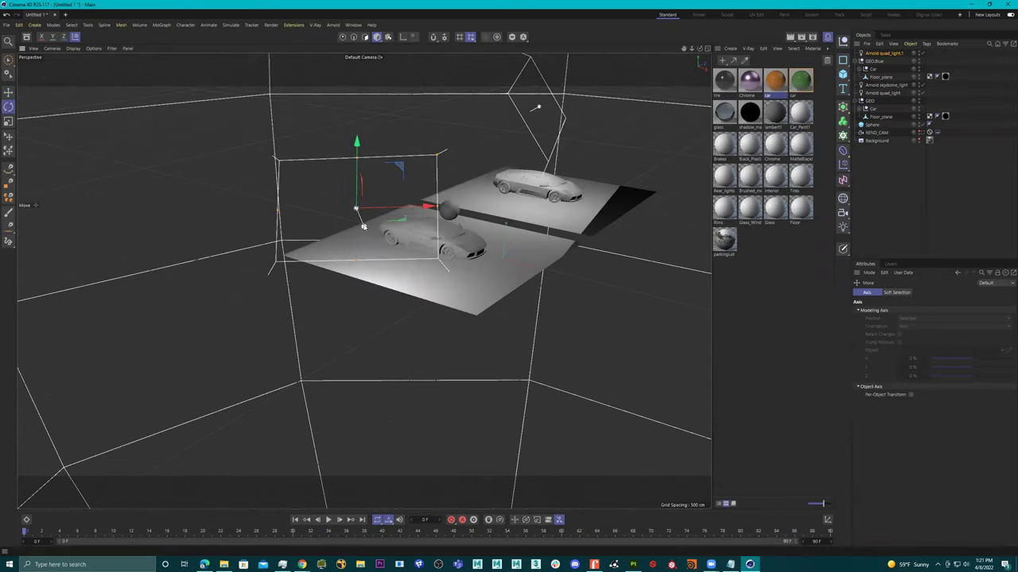
pyautogui.moveTo(340, 226); pyautogui.dragTo(749, 46)
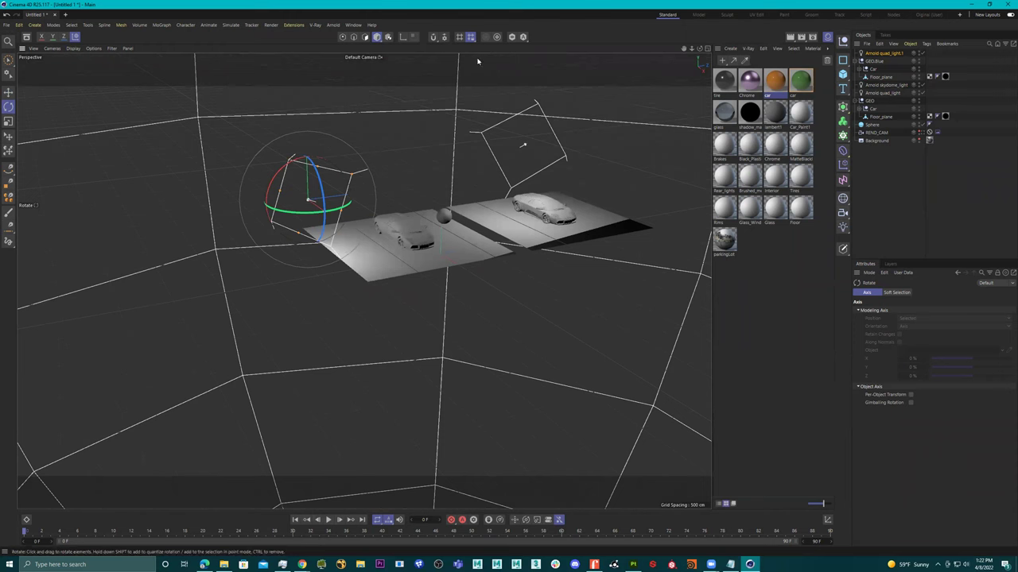
# Restore the REND_CAM view and the visible background, and preview both cars in the Arnold IPR window
pyautogui.click(922, 132)
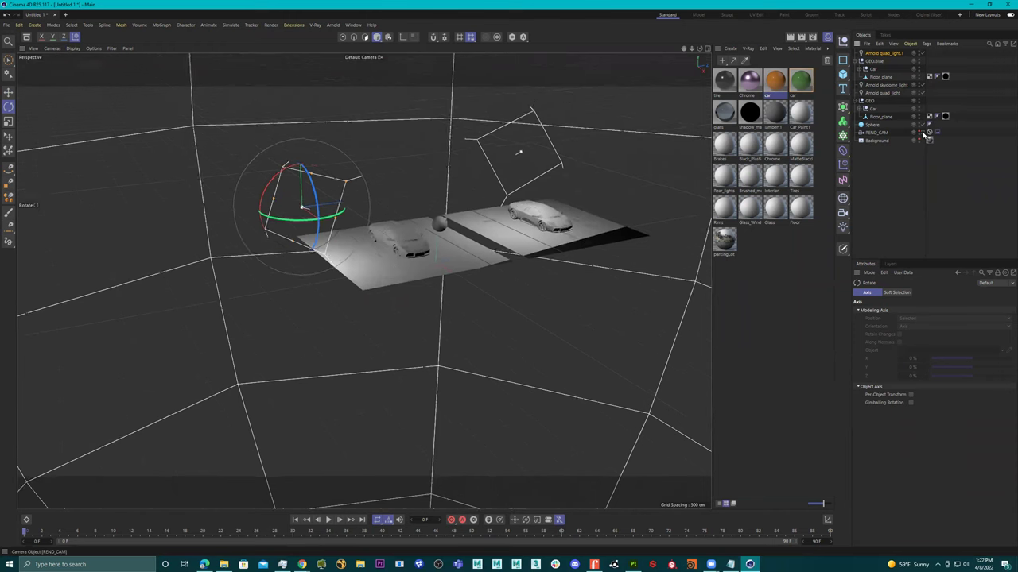
pyautogui.click(919, 140)
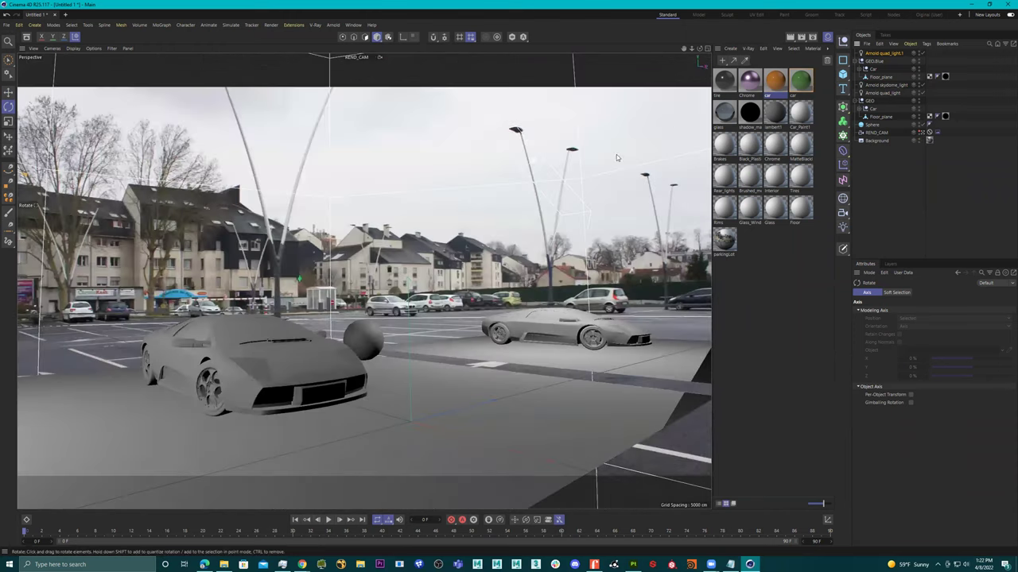
pyautogui.click(334, 25)
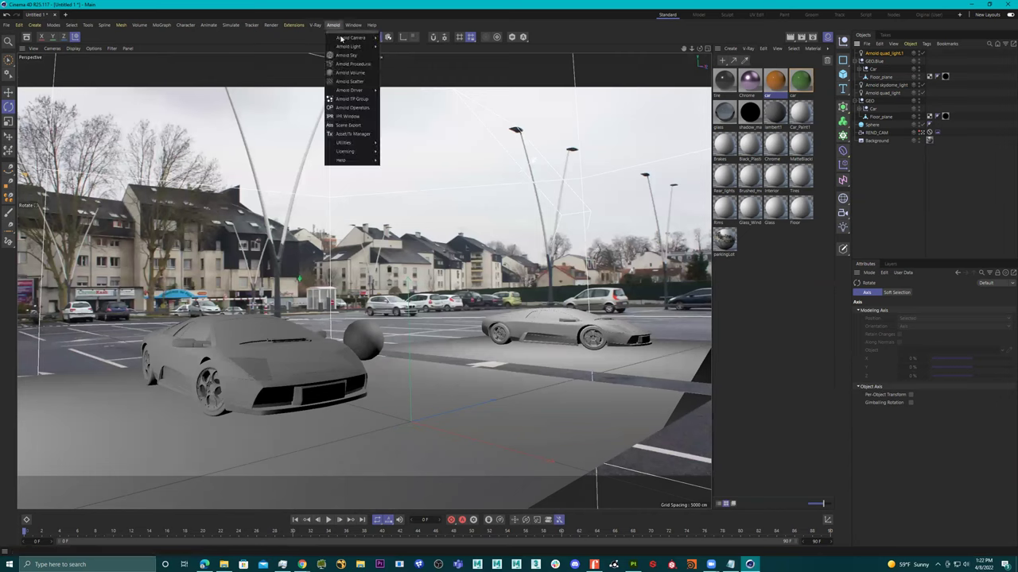
pyautogui.click(349, 116)
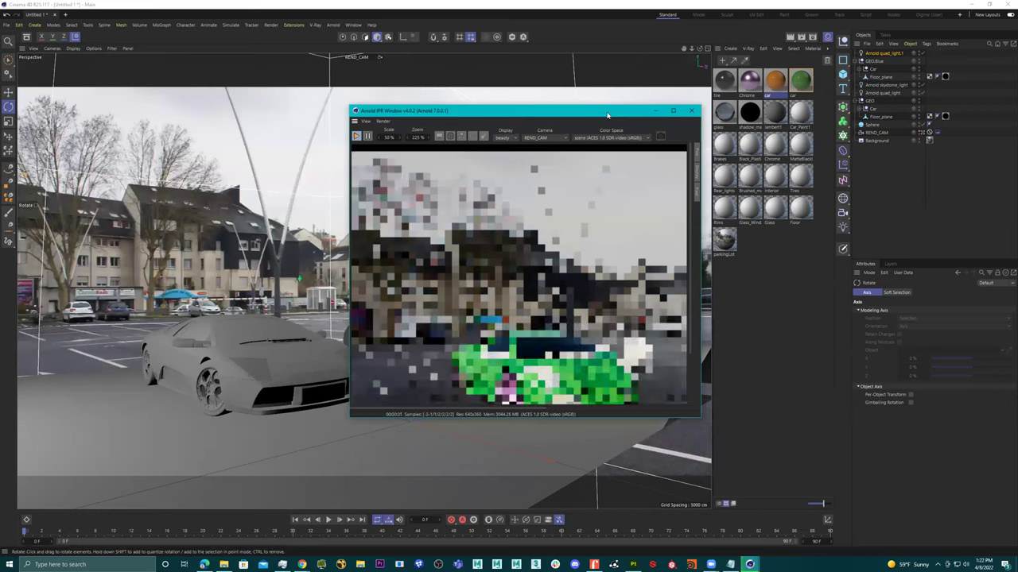
pyautogui.moveTo(607, 115); pyautogui.dragTo(359, 89)
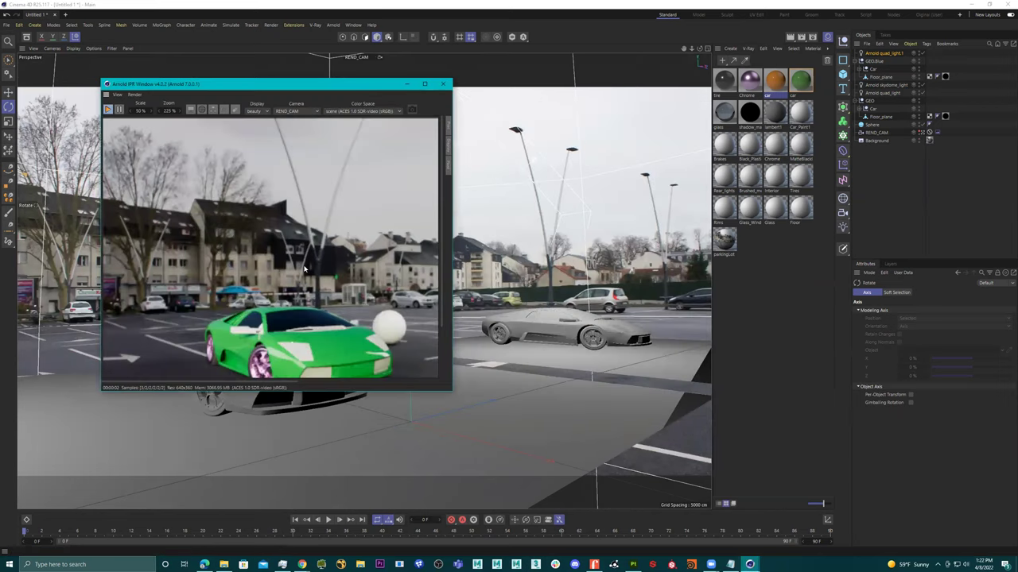
pyautogui.scroll(-2, 338, 240)
pyautogui.scroll(-1, 338, 240)
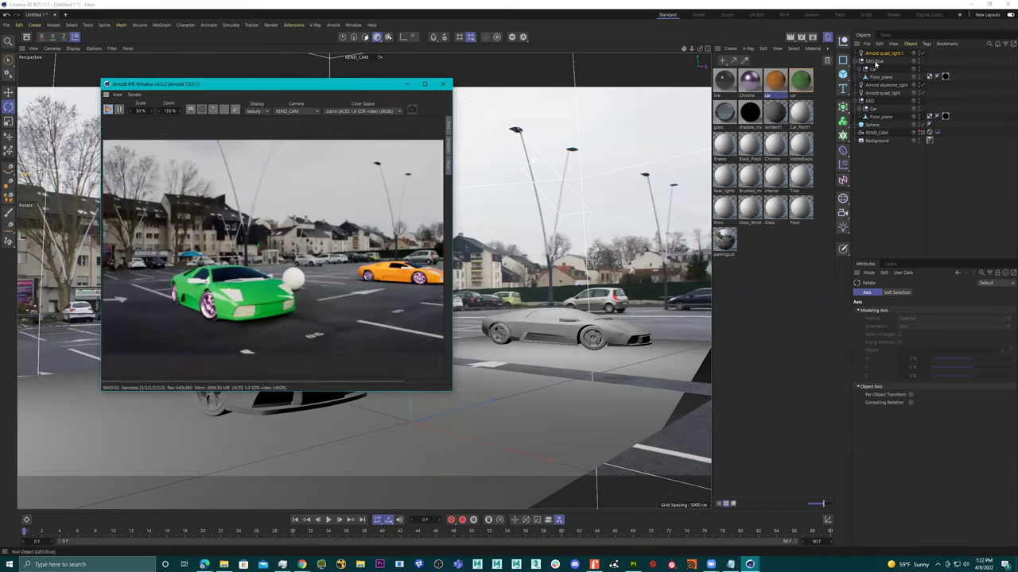
# Move the GEO.Blue group so the orange car stands close behind the green car, just past the white sphere
pyautogui.click(874, 61)
pyautogui.press('e')
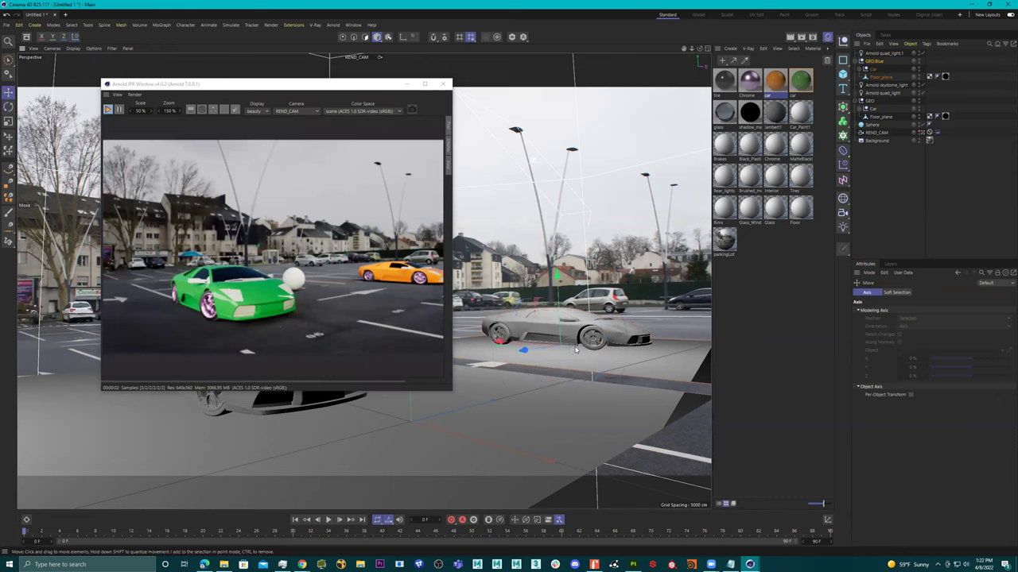
pyautogui.moveTo(577, 350); pyautogui.dragTo(405, 386)
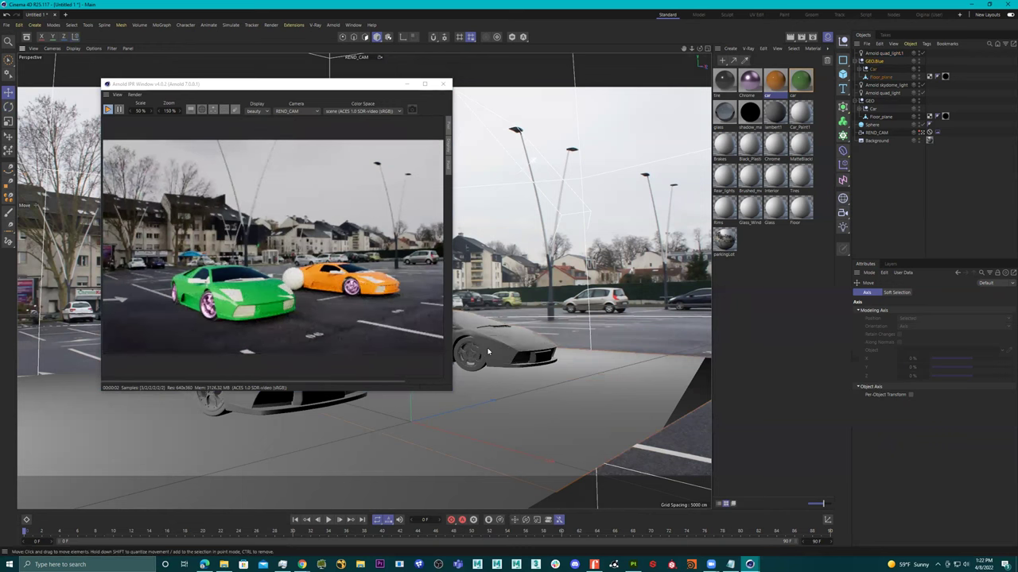
pyautogui.moveTo(388, 93); pyautogui.dragTo(210, 129)
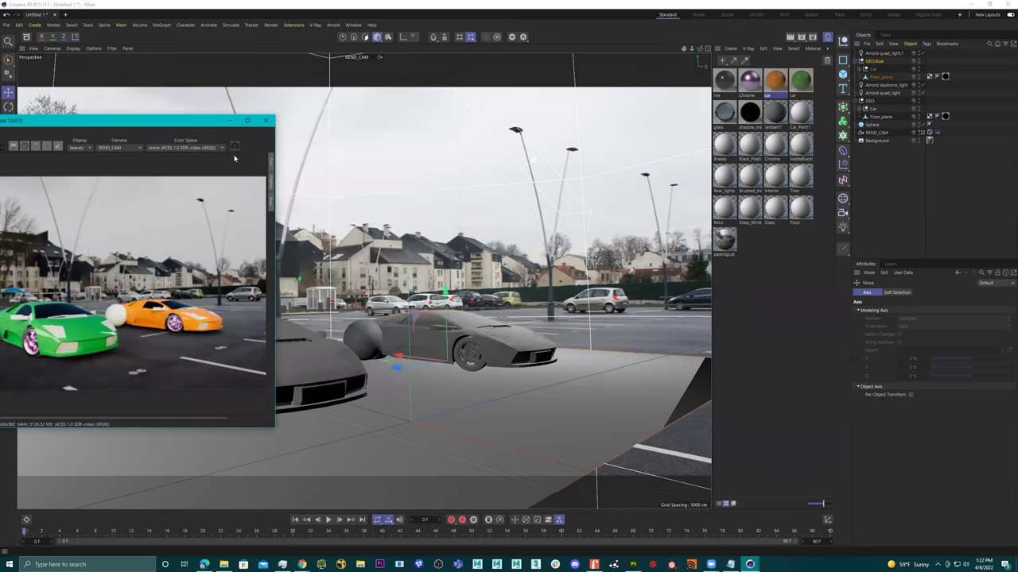
pyautogui.click(425, 362)
pyautogui.moveTo(426, 361); pyautogui.dragTo(489, 366)
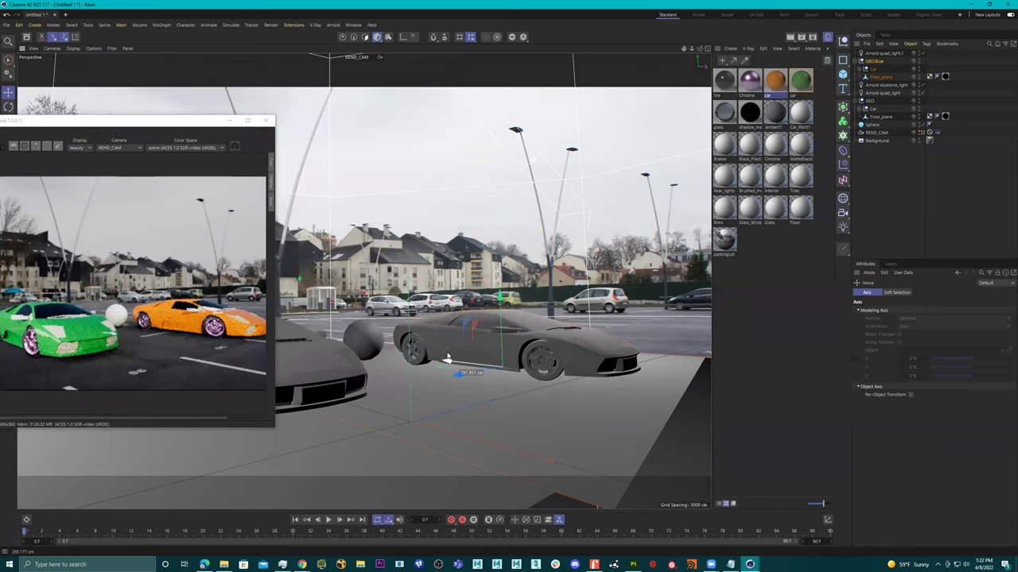
pyautogui.moveTo(137, 126); pyautogui.dragTo(321, 90)
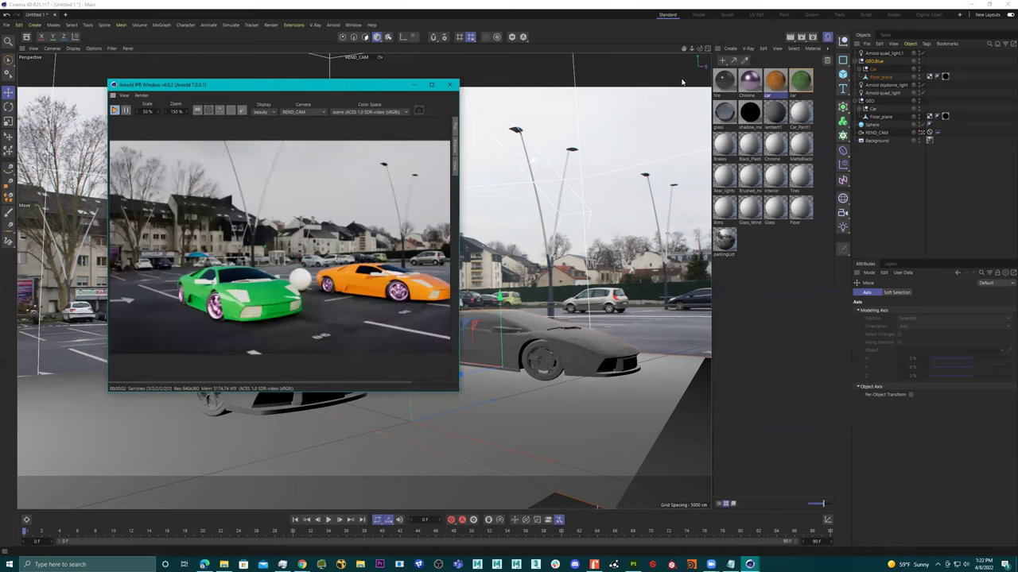
# Shift the base color of the orange car material to a slightly deeper orange
pyautogui.doubleClick(775, 80)
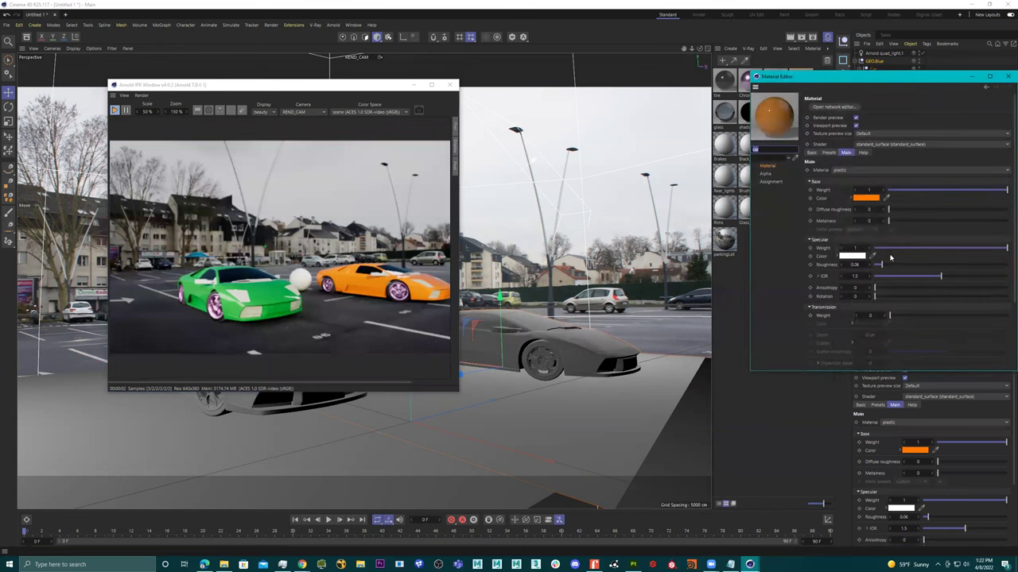
pyautogui.click(867, 198)
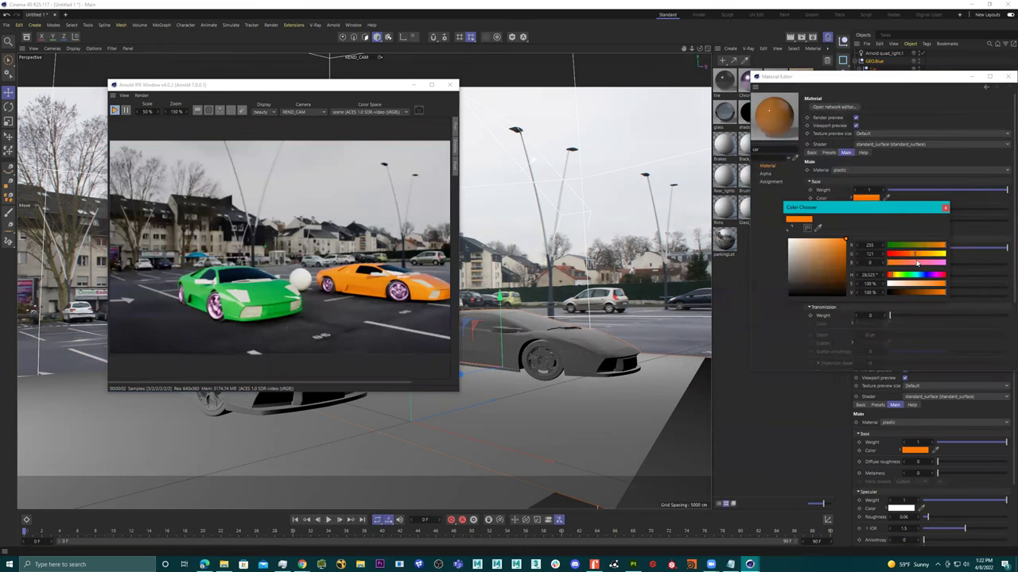
pyautogui.moveTo(904, 248); pyautogui.dragTo(917, 254)
pyautogui.moveTo(944, 77); pyautogui.dragTo(808, 139)
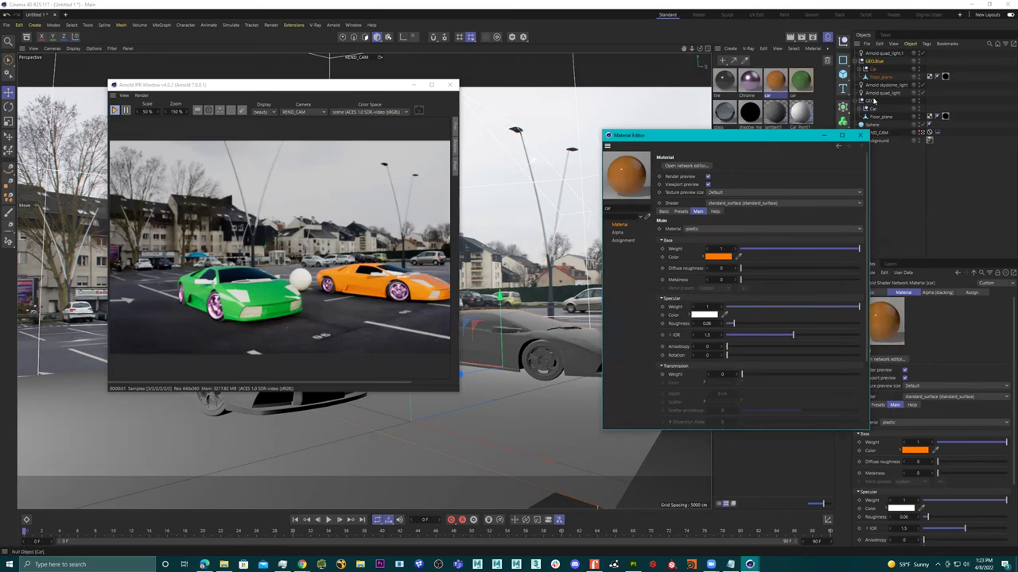
# Set the Arnold skydome light's exposure to -0.07 and check both cars in the IPR render
pyautogui.click(887, 84)
pyautogui.moveTo(988, 368)
pyautogui.mouseDown()
pyautogui.moveTo(979, 363)
pyautogui.moveTo(991, 366)
pyautogui.mouseUp()
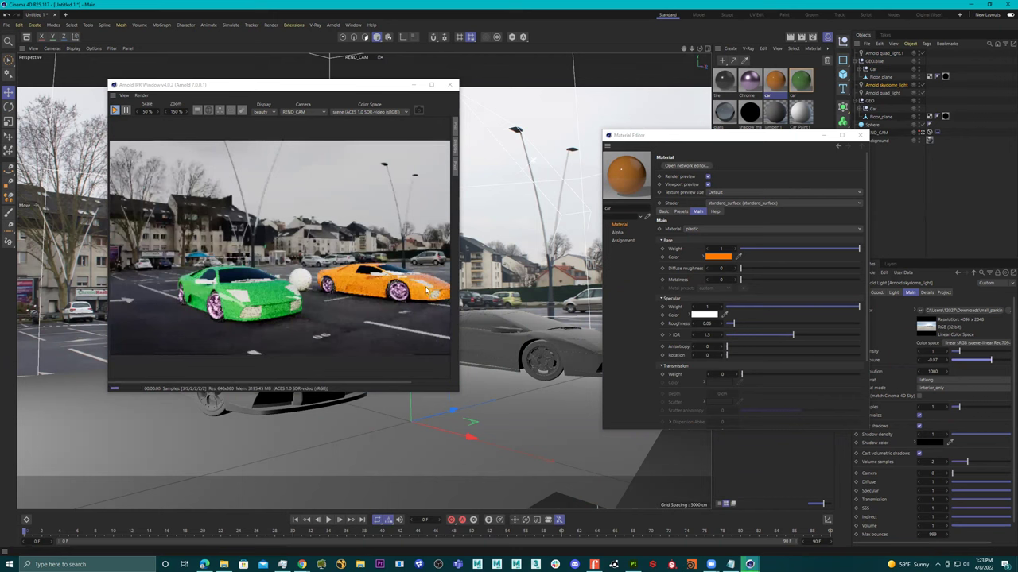
pyautogui.click(397, 286)
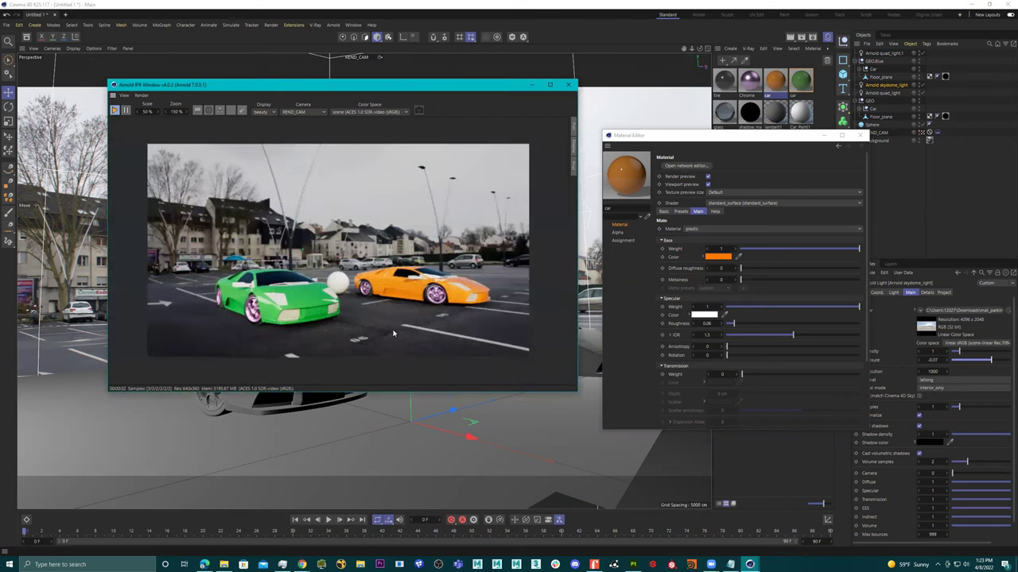